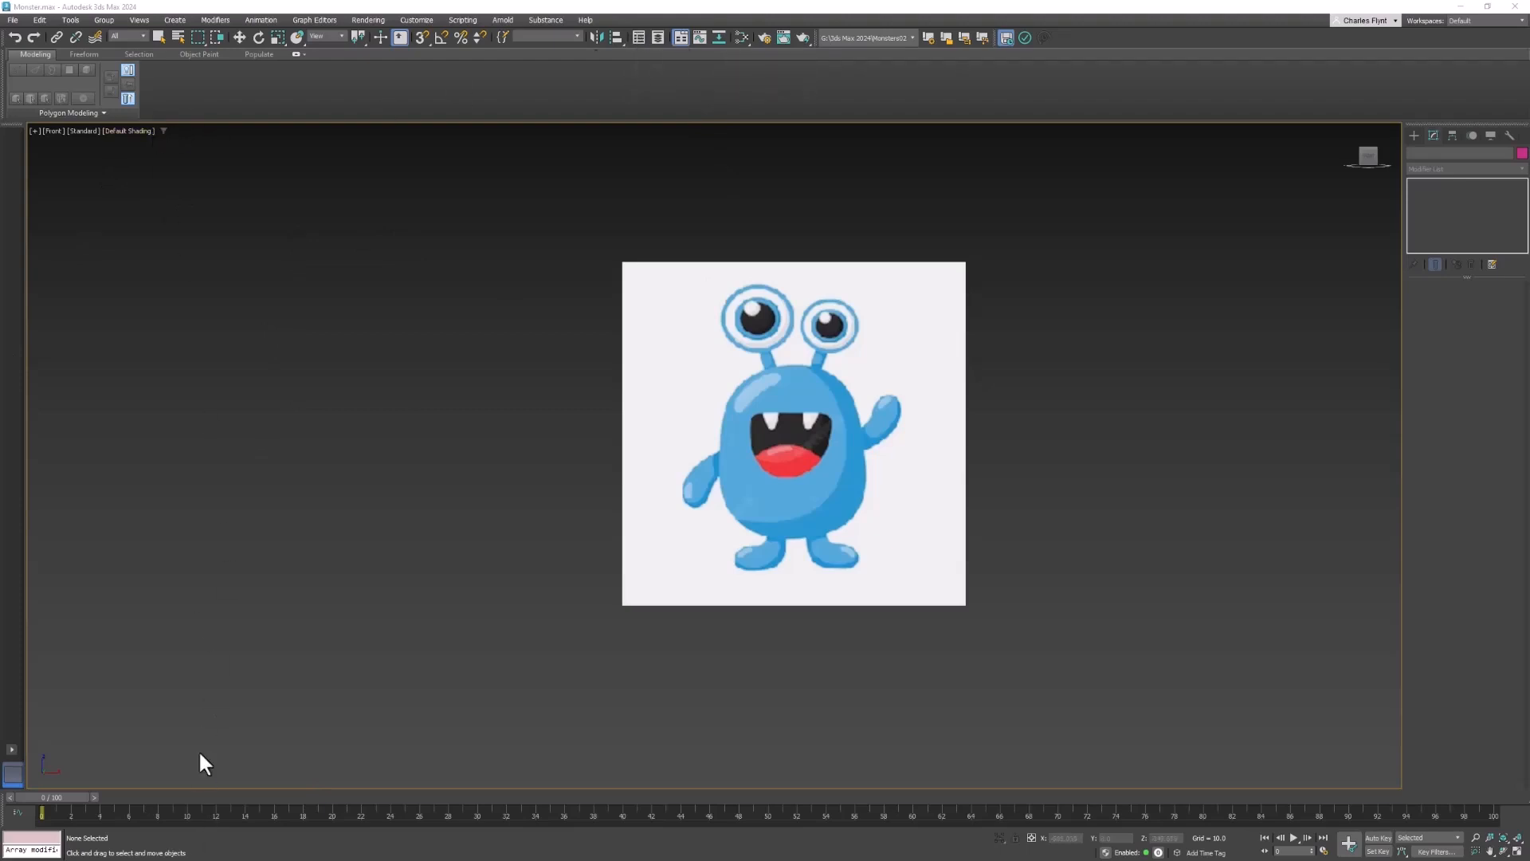
- Open the Scene Explorer and dock it beside the viewport
click(637, 36)
drag(91, 31, 232, 169)
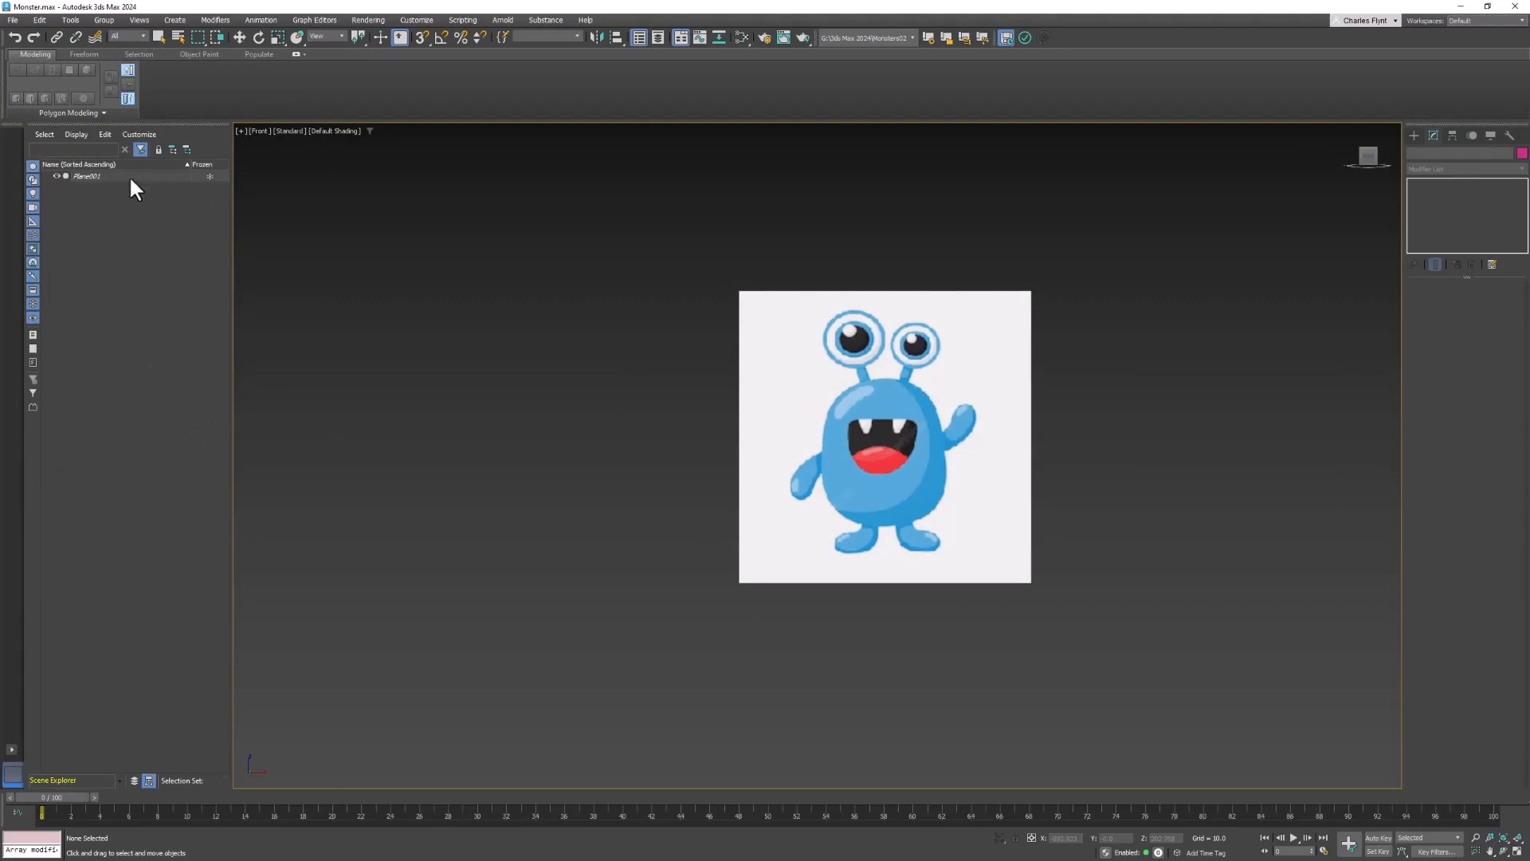
- Freeze the reference image plane and switch the Scene Explorer to a layer-sorted view
click(209, 176)
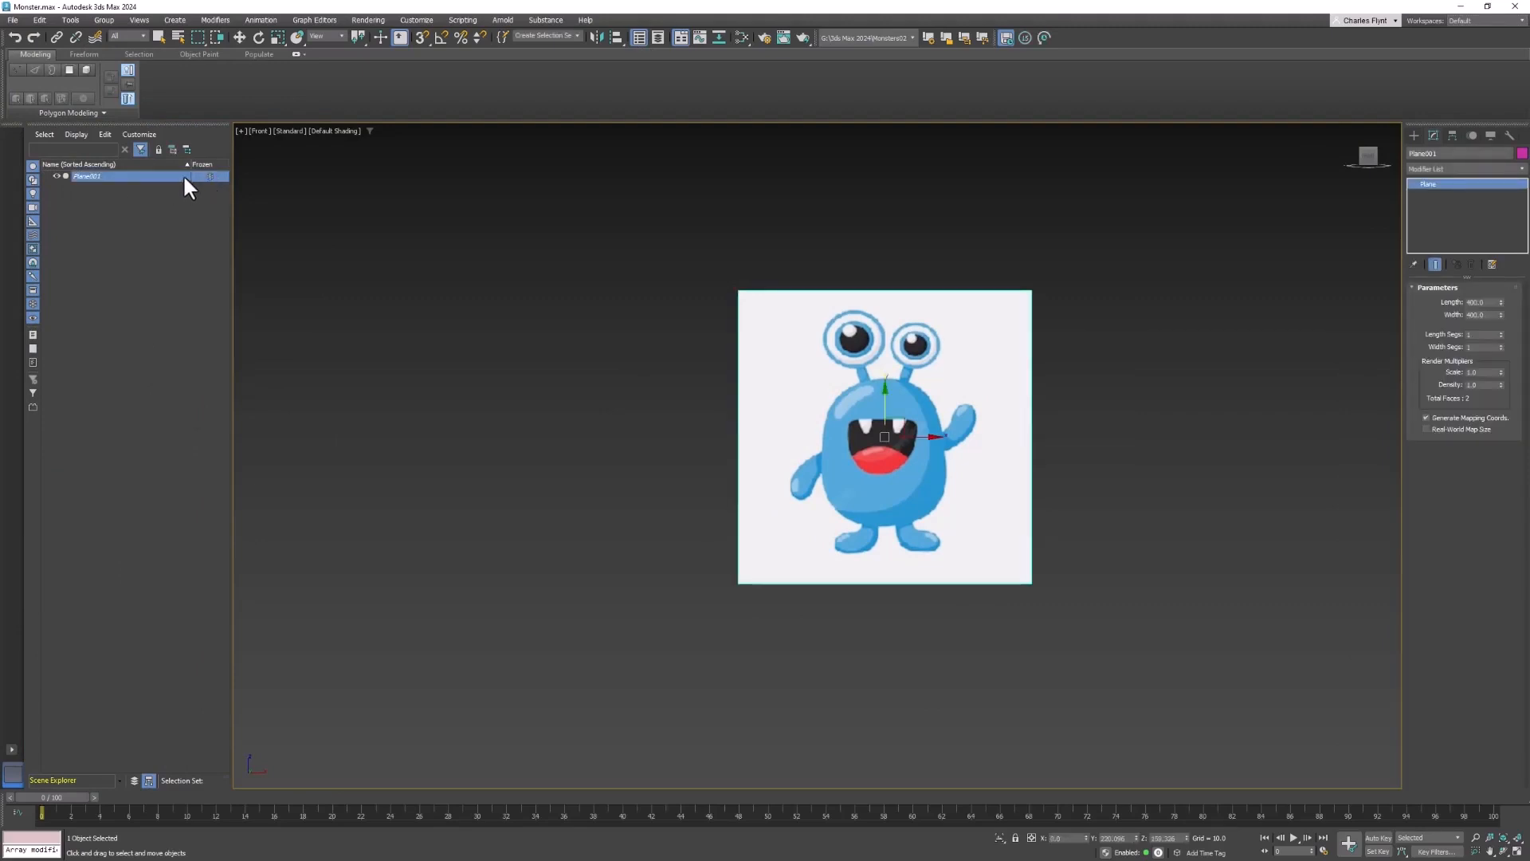
click(56, 174)
click(56, 174)
click(135, 779)
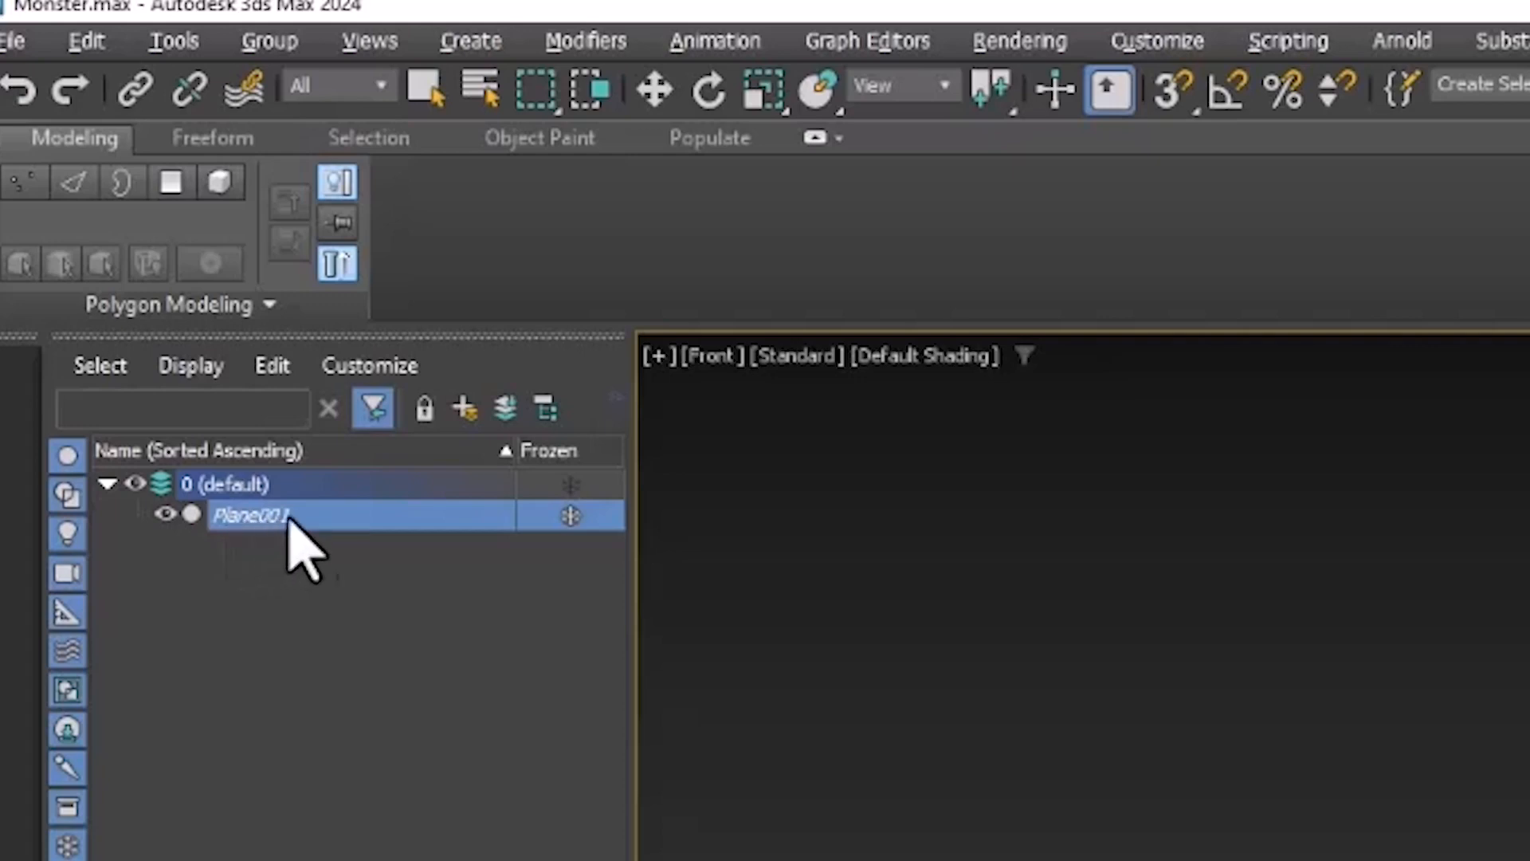
- Create a new layer that contains the reference plane
click(376, 516)
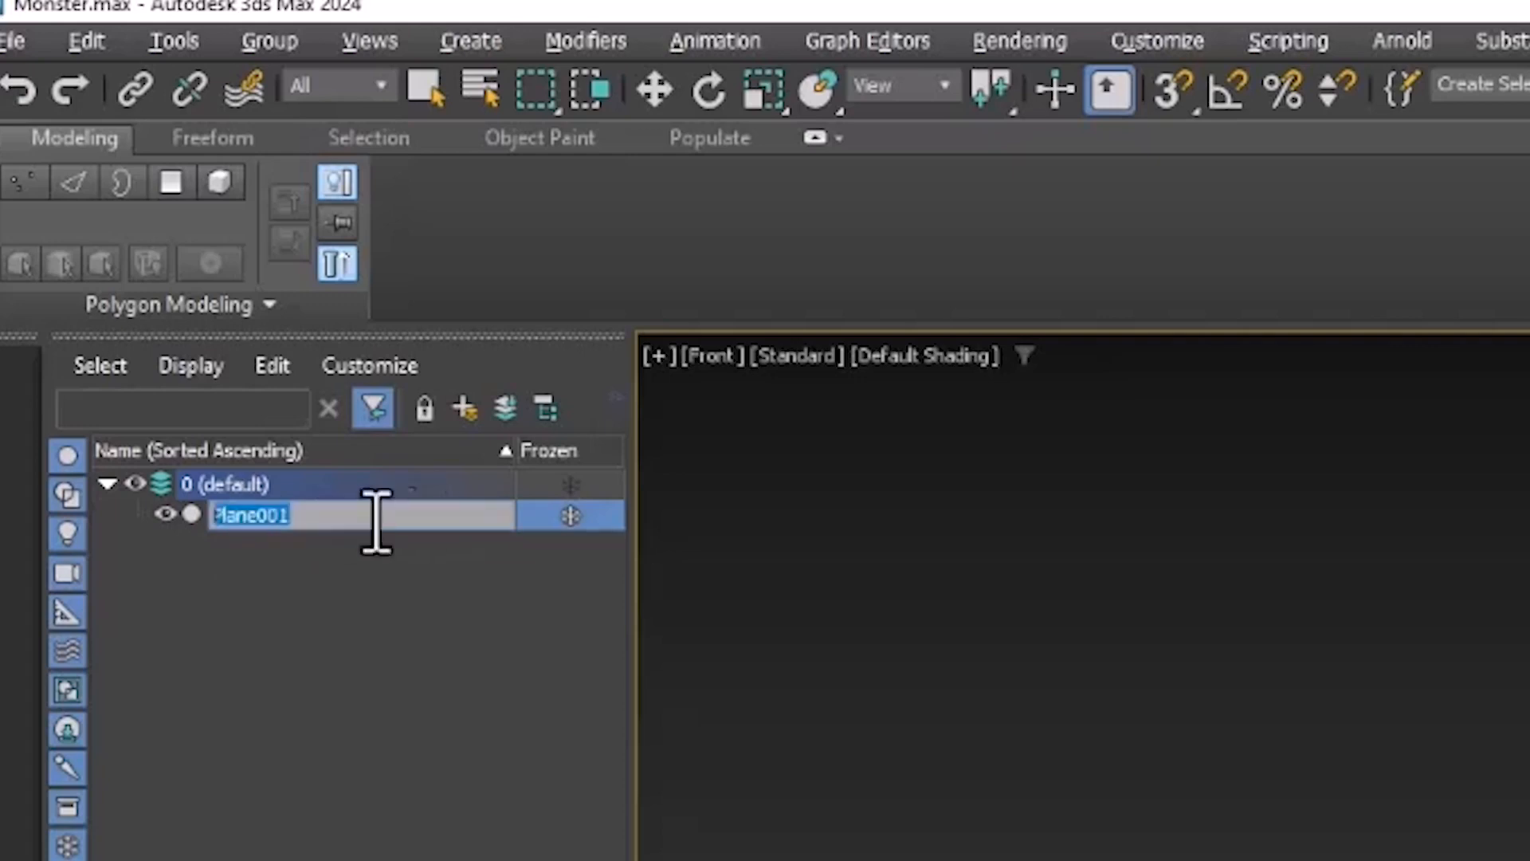
click(293, 550)
click(266, 513)
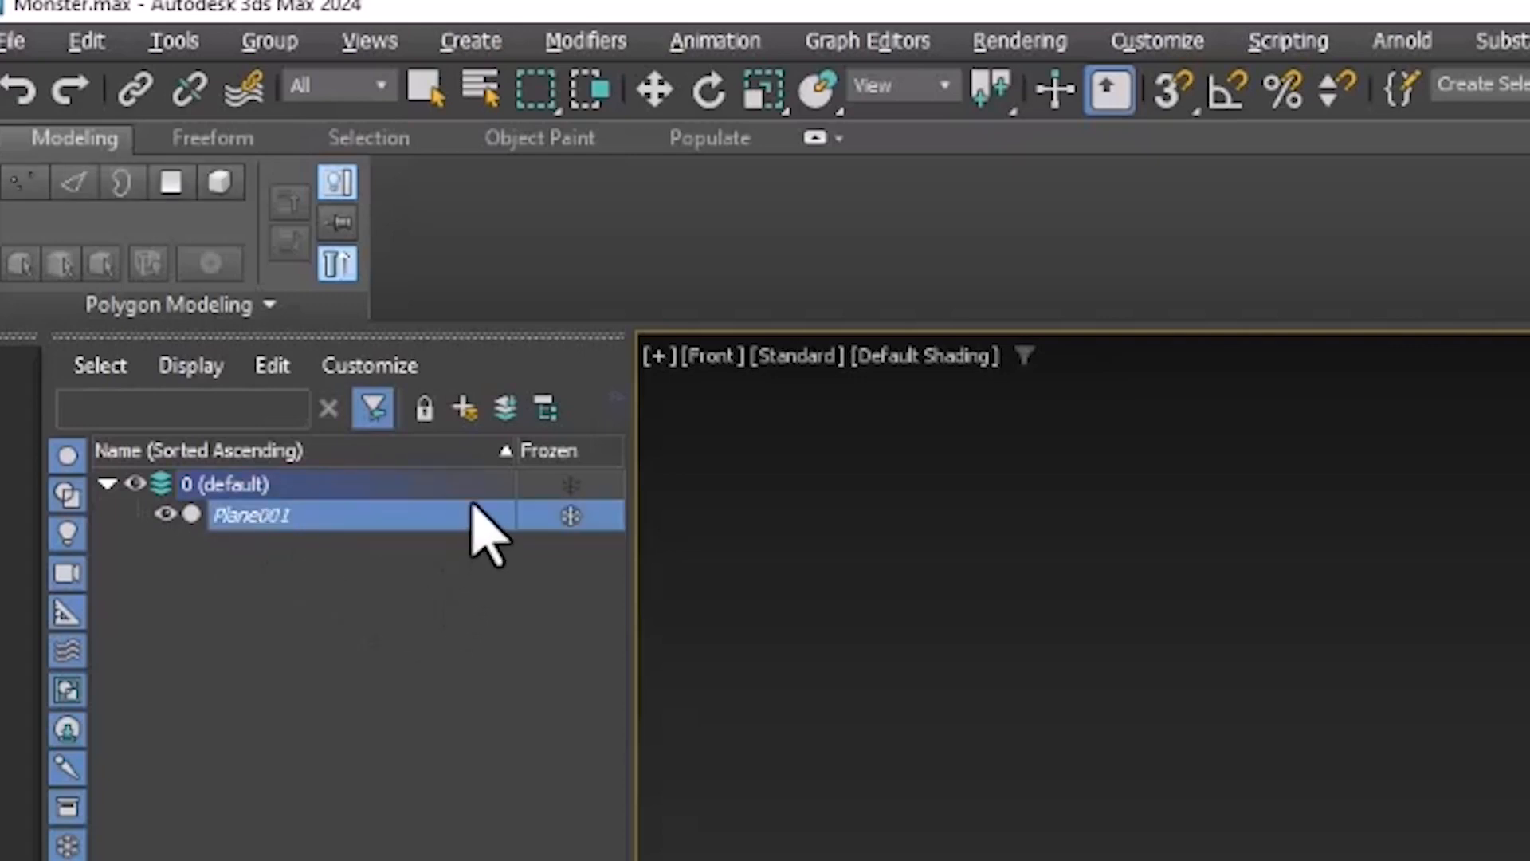
click(462, 408)
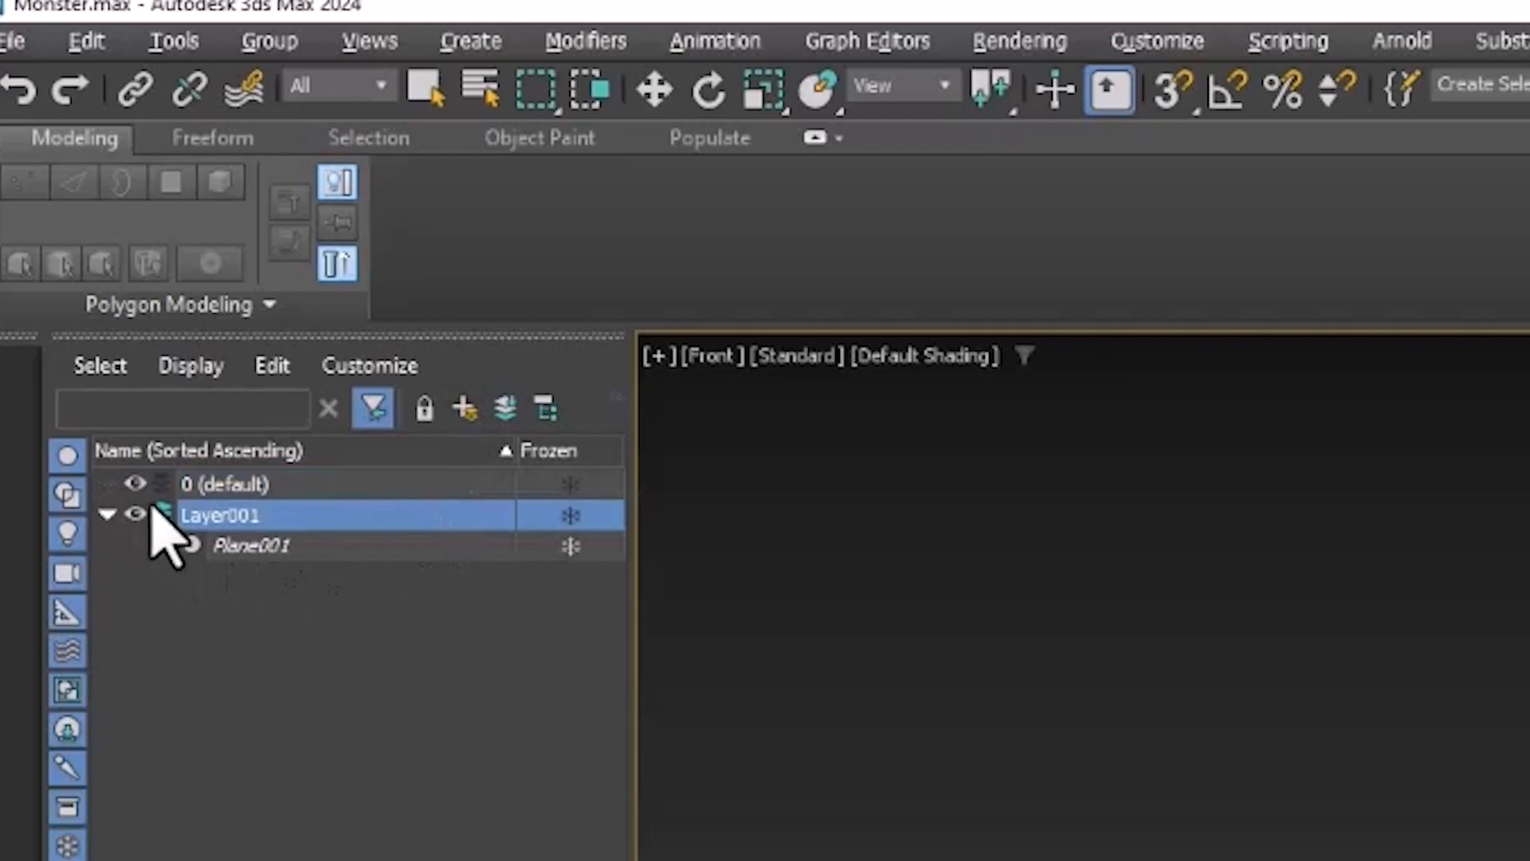
- Rename the new layer as Reference
click(256, 516)
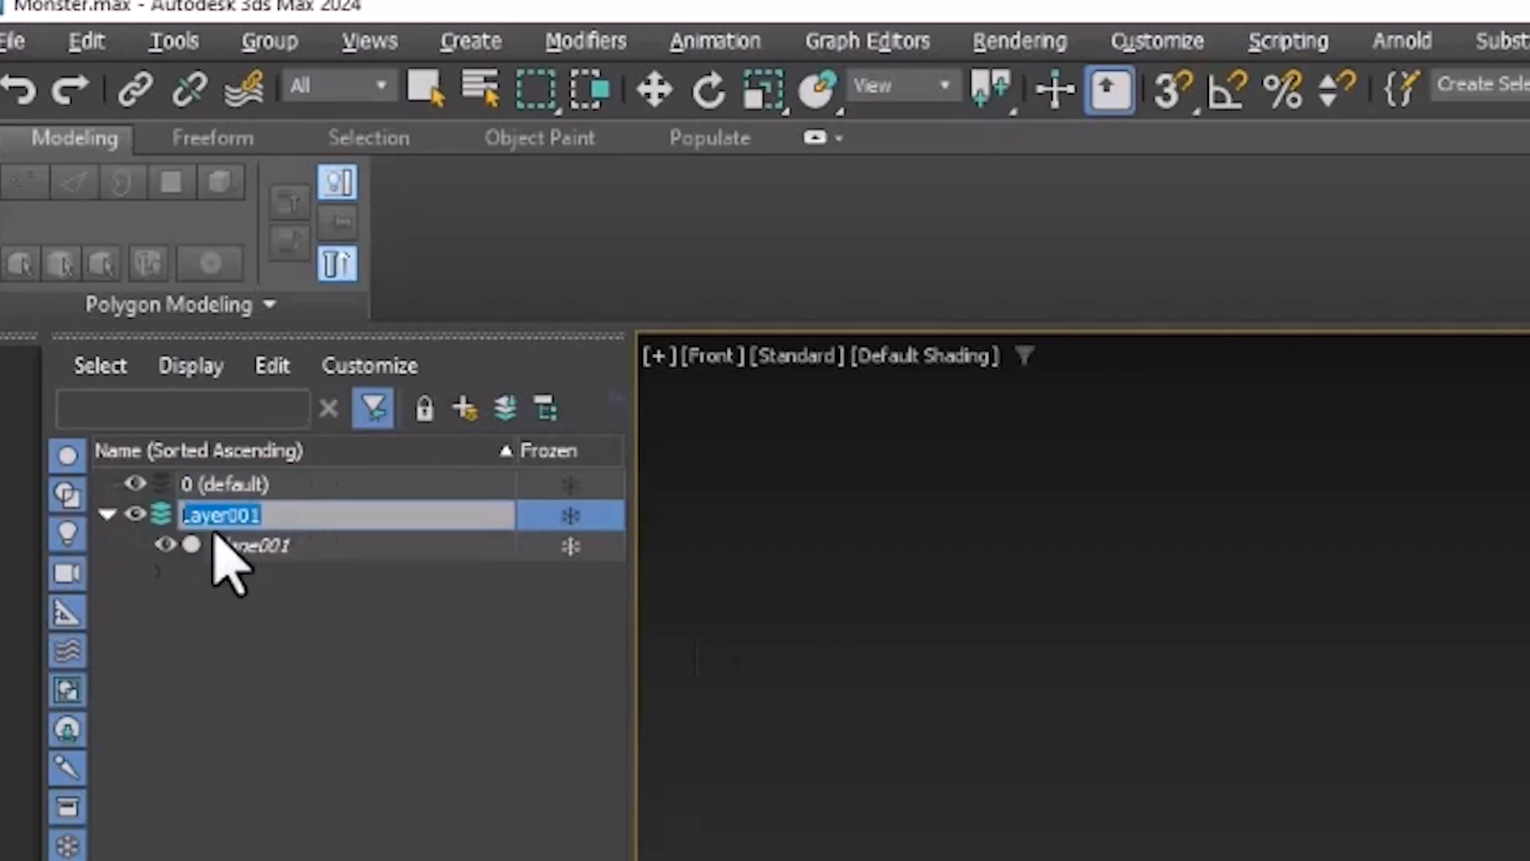
text(Re)
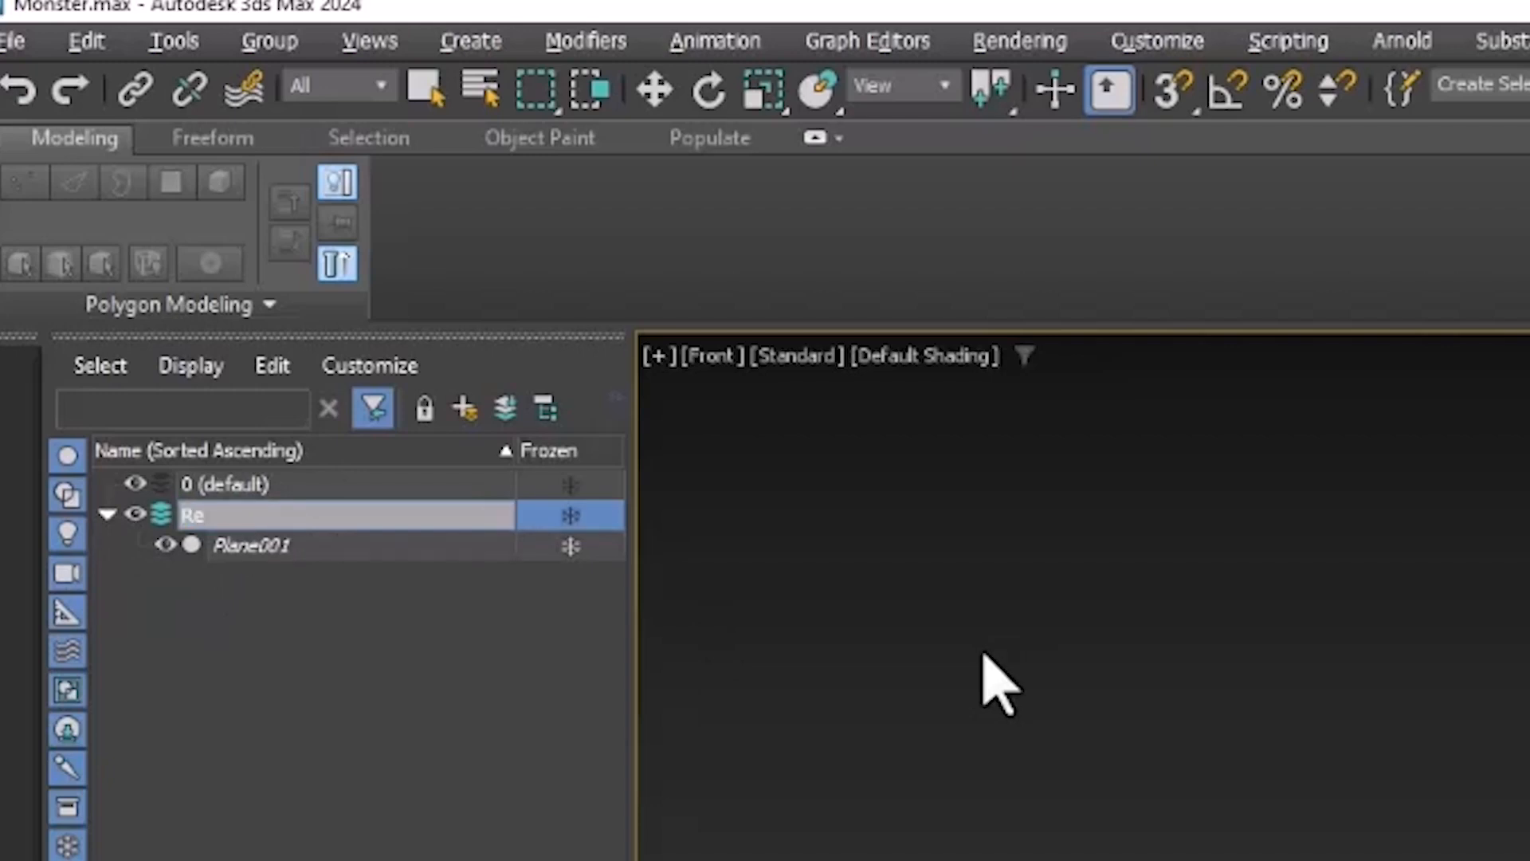
text(fernce)
key(Return)
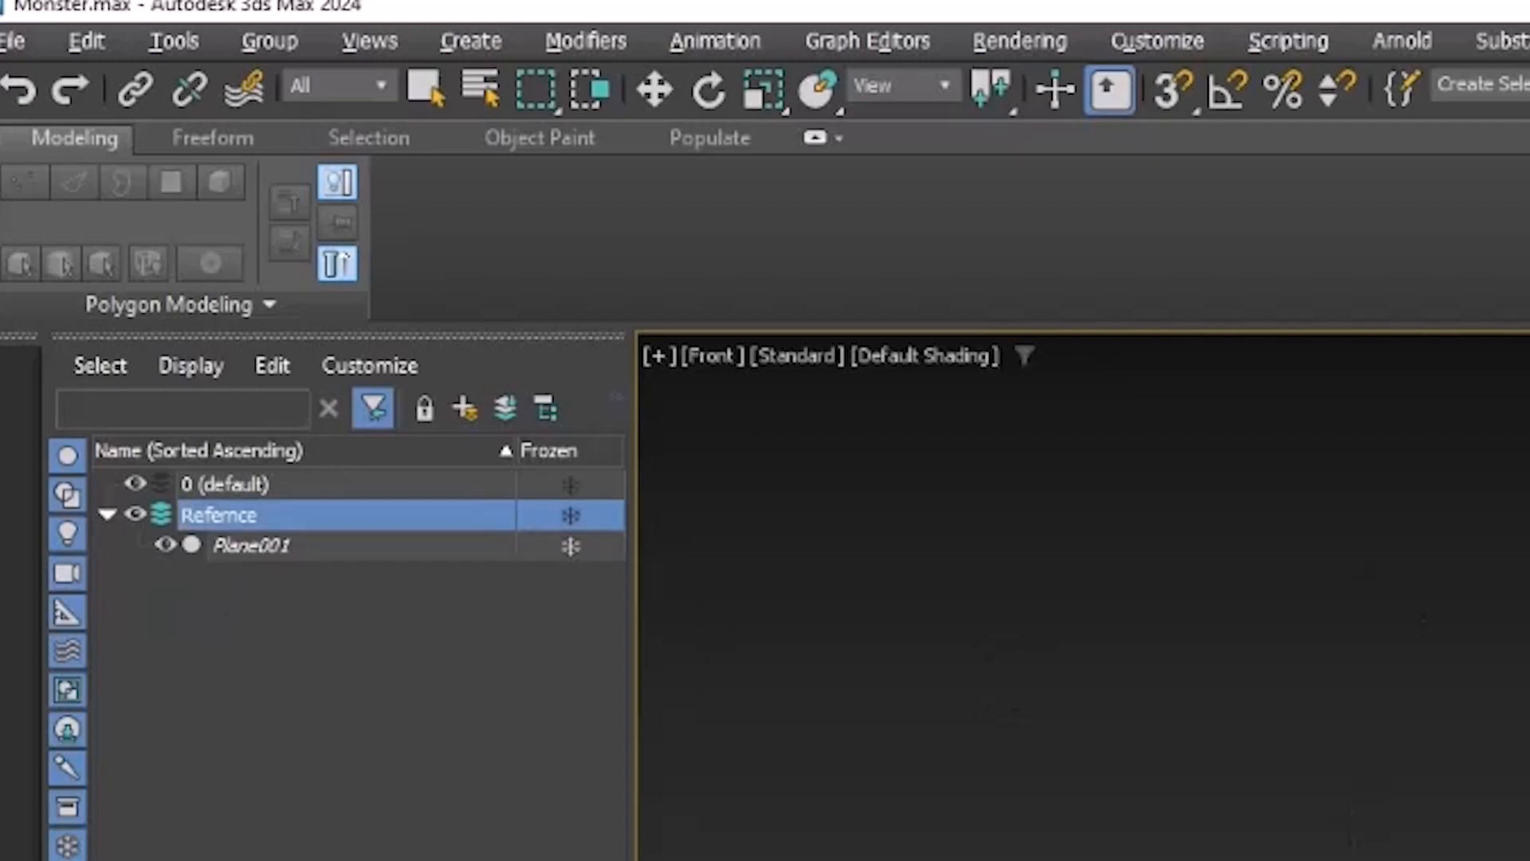
- Make the 0 (default) layer the current layer
click(166, 482)
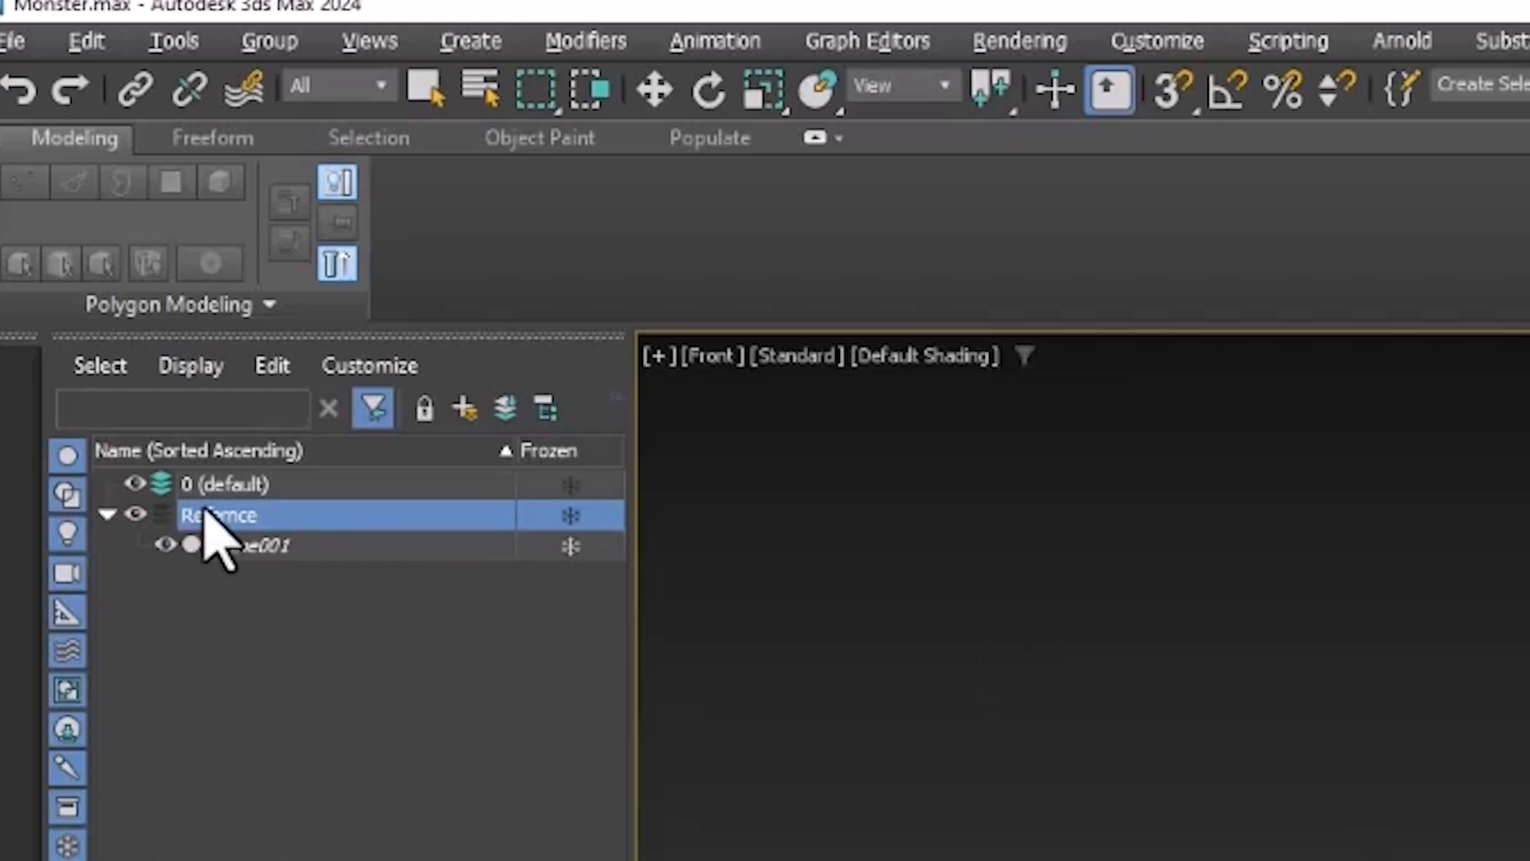
double_click(239, 514)
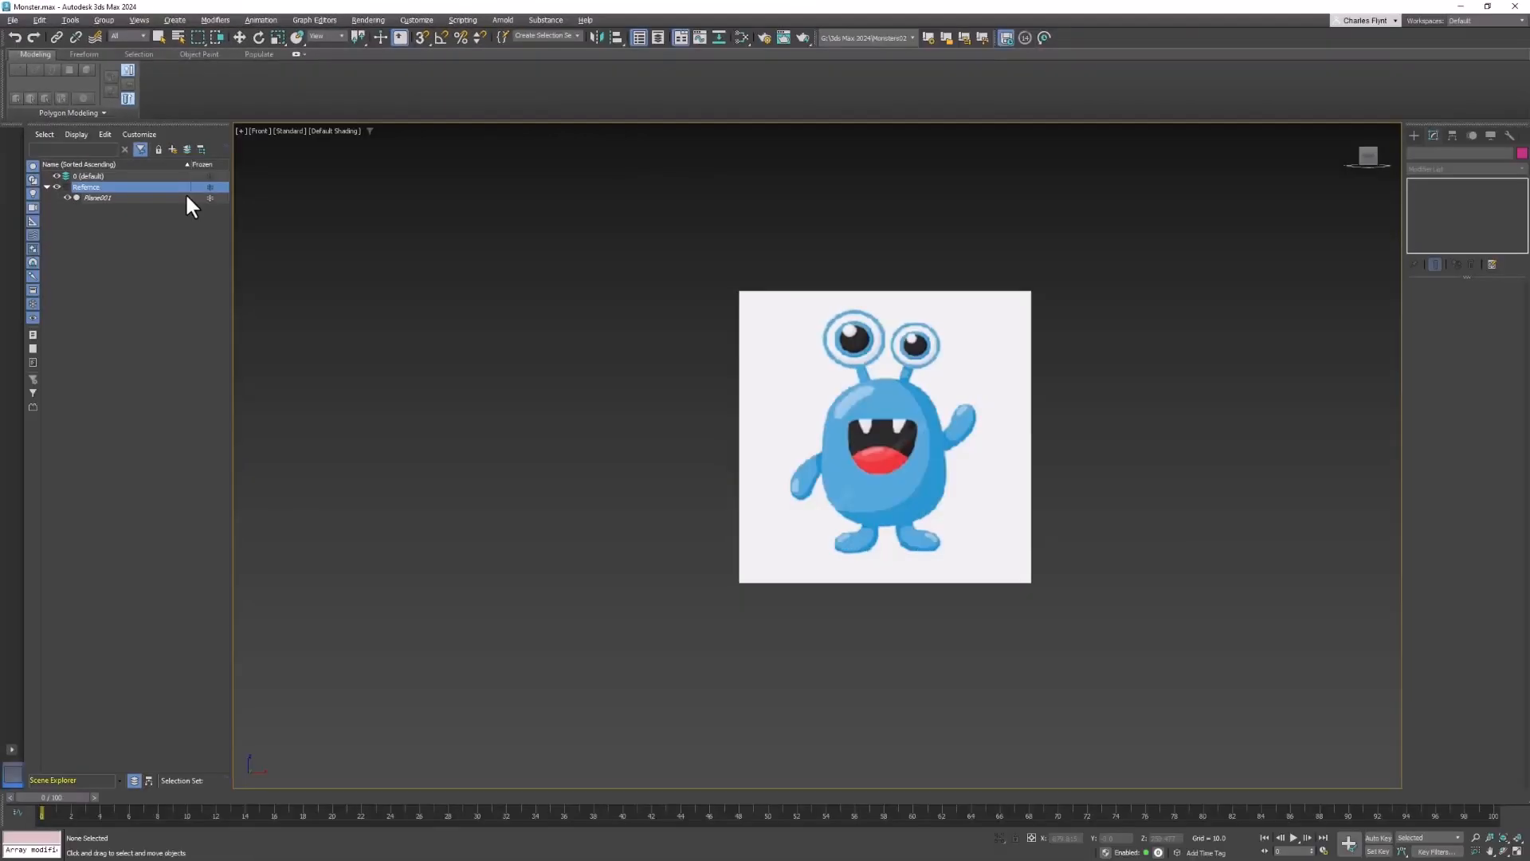
middle_drag(889, 423, 820, 427)
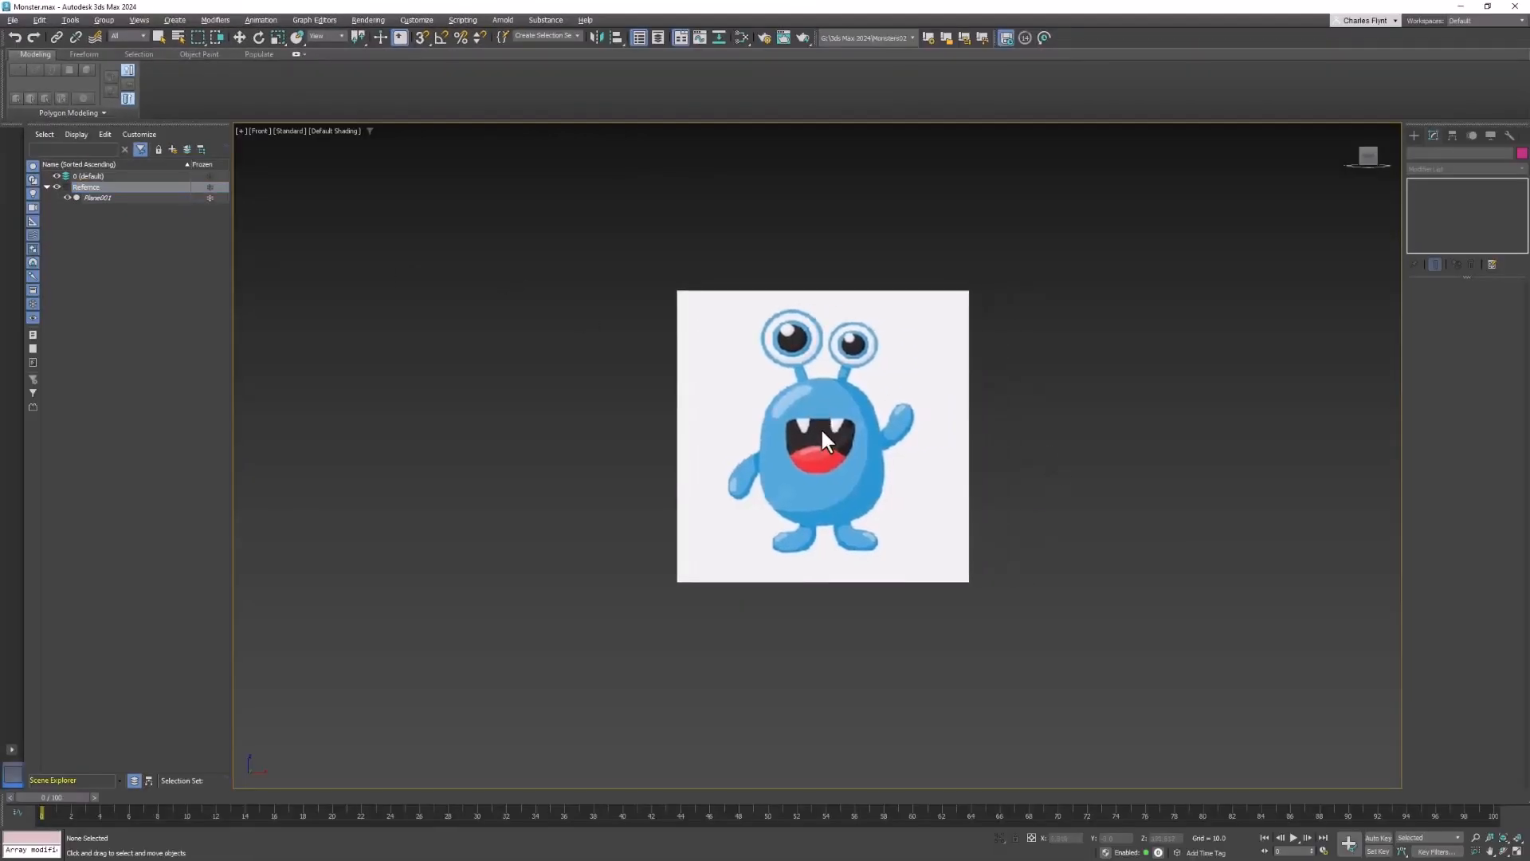
- Create a box over the monster's body in the Front view
click(1415, 137)
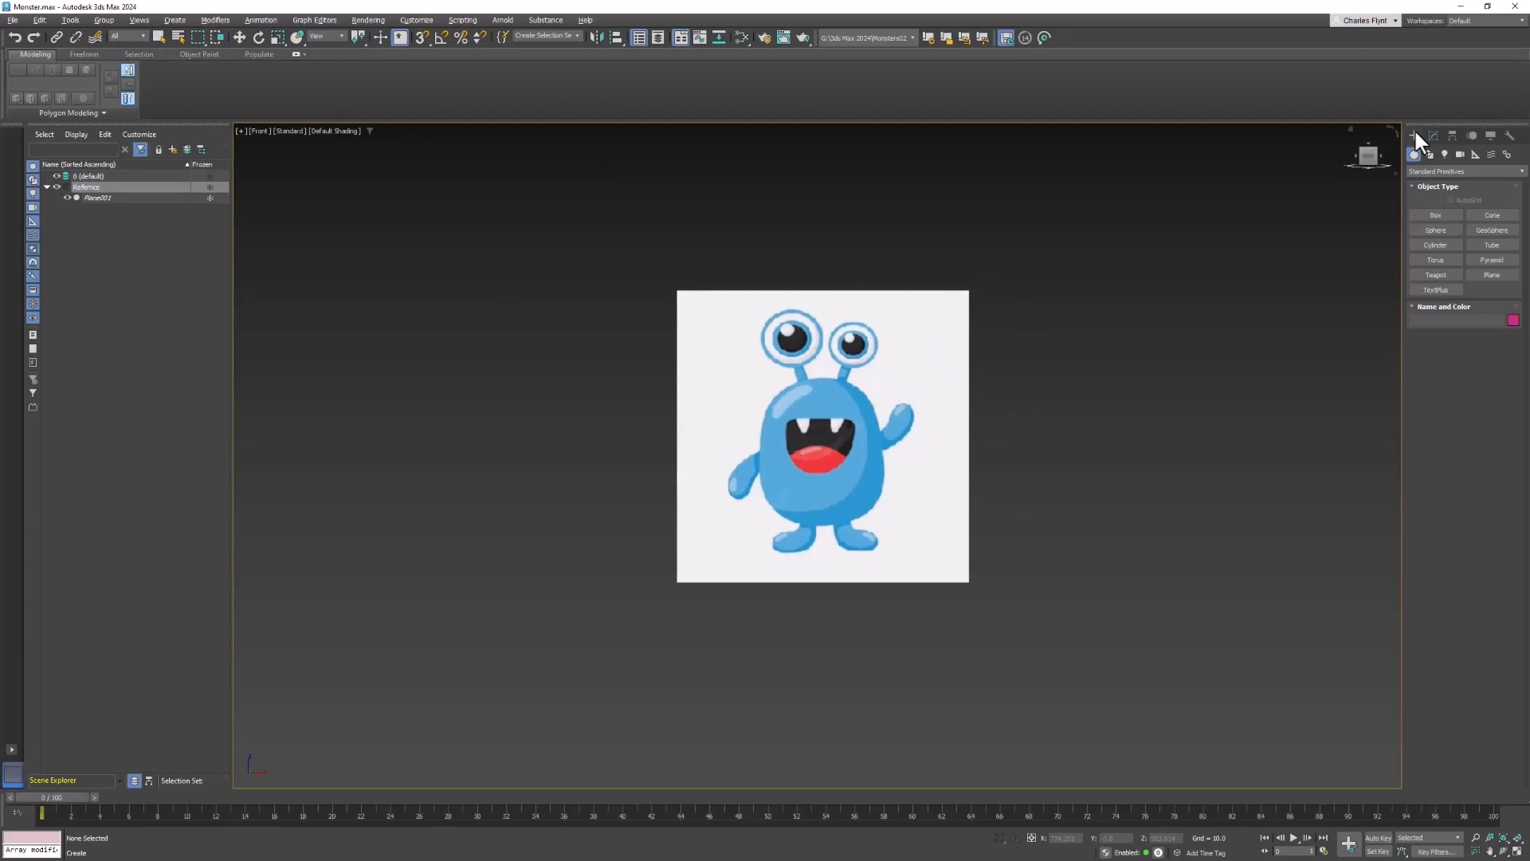
click(1431, 214)
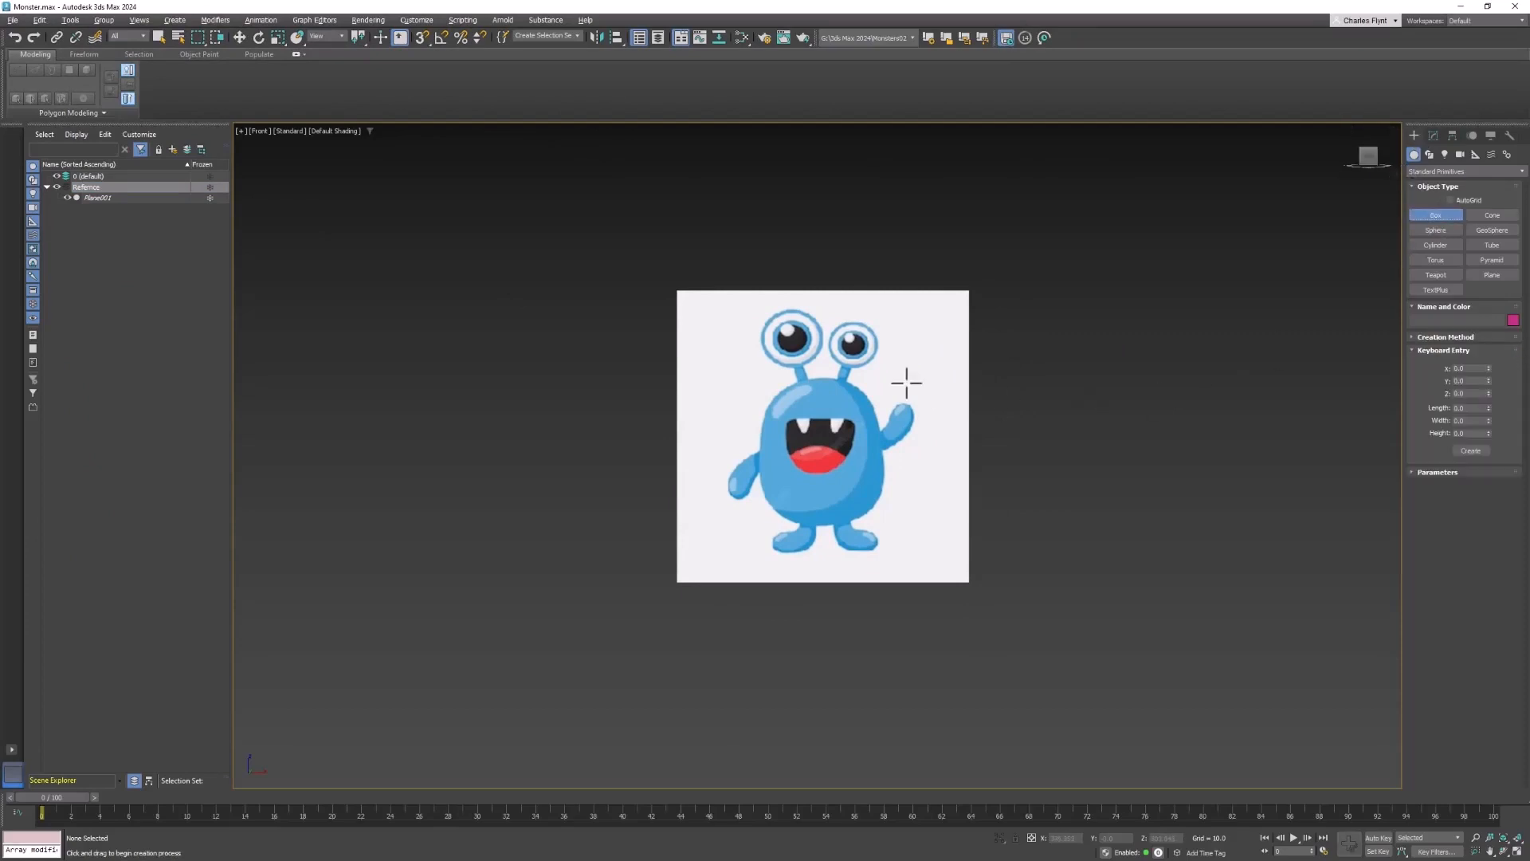
drag(758, 388, 886, 519)
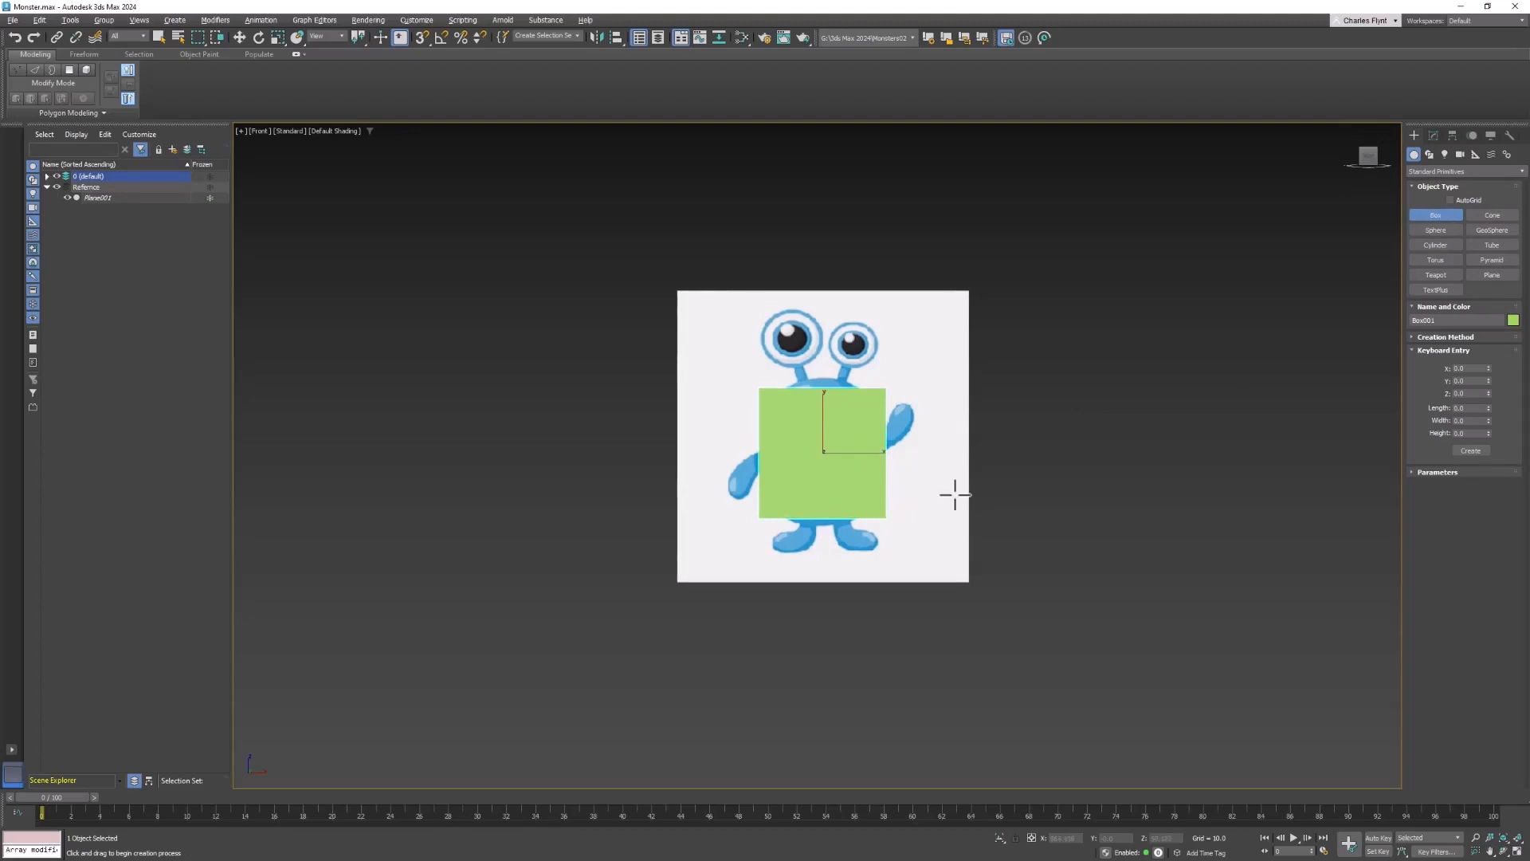
click(980, 477)
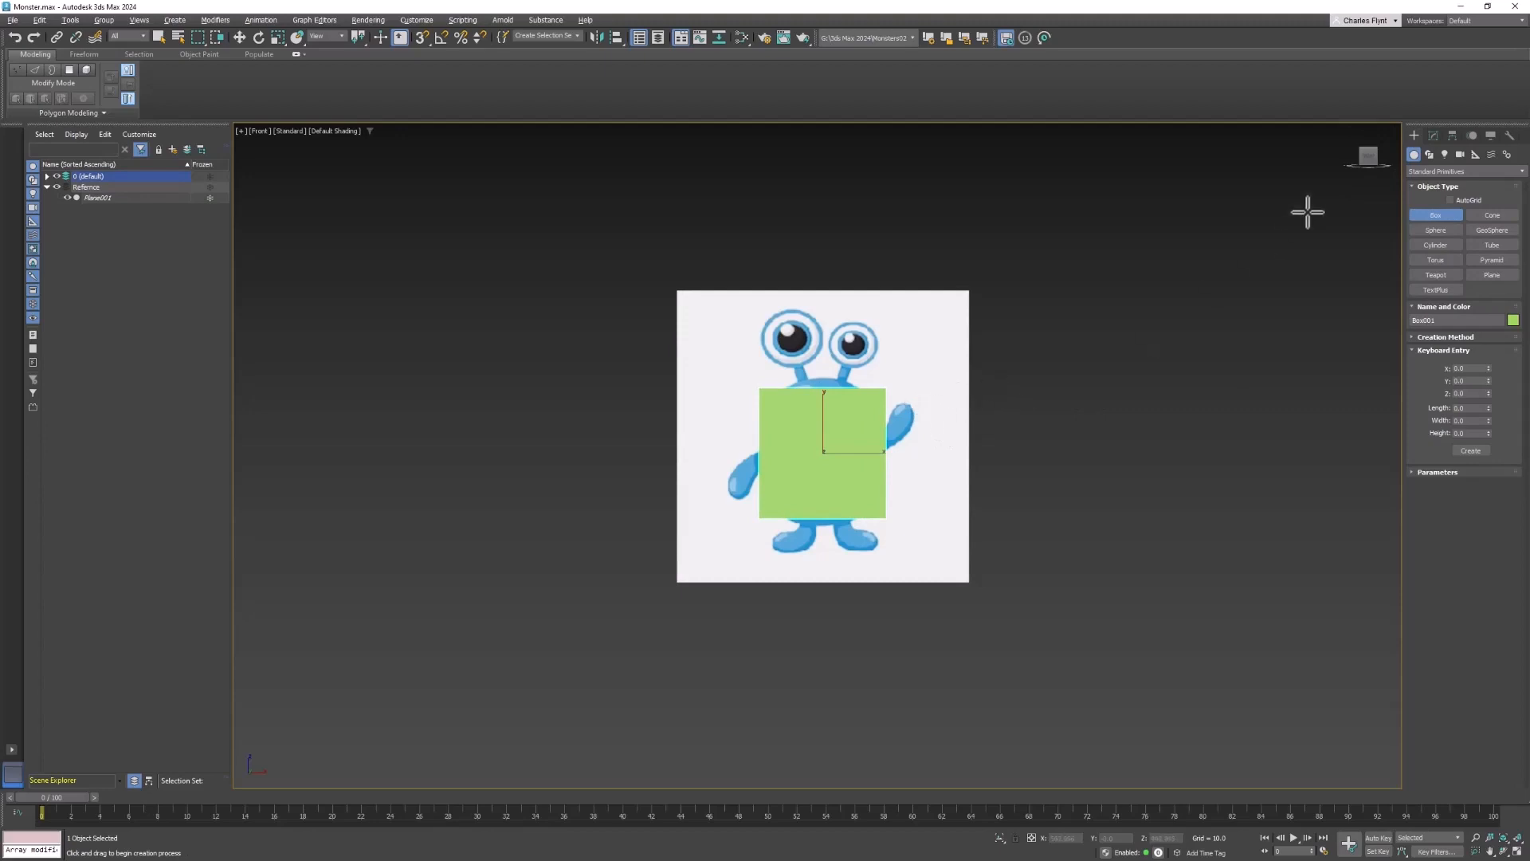
- Set the box's length, width and height to 180
click(1433, 136)
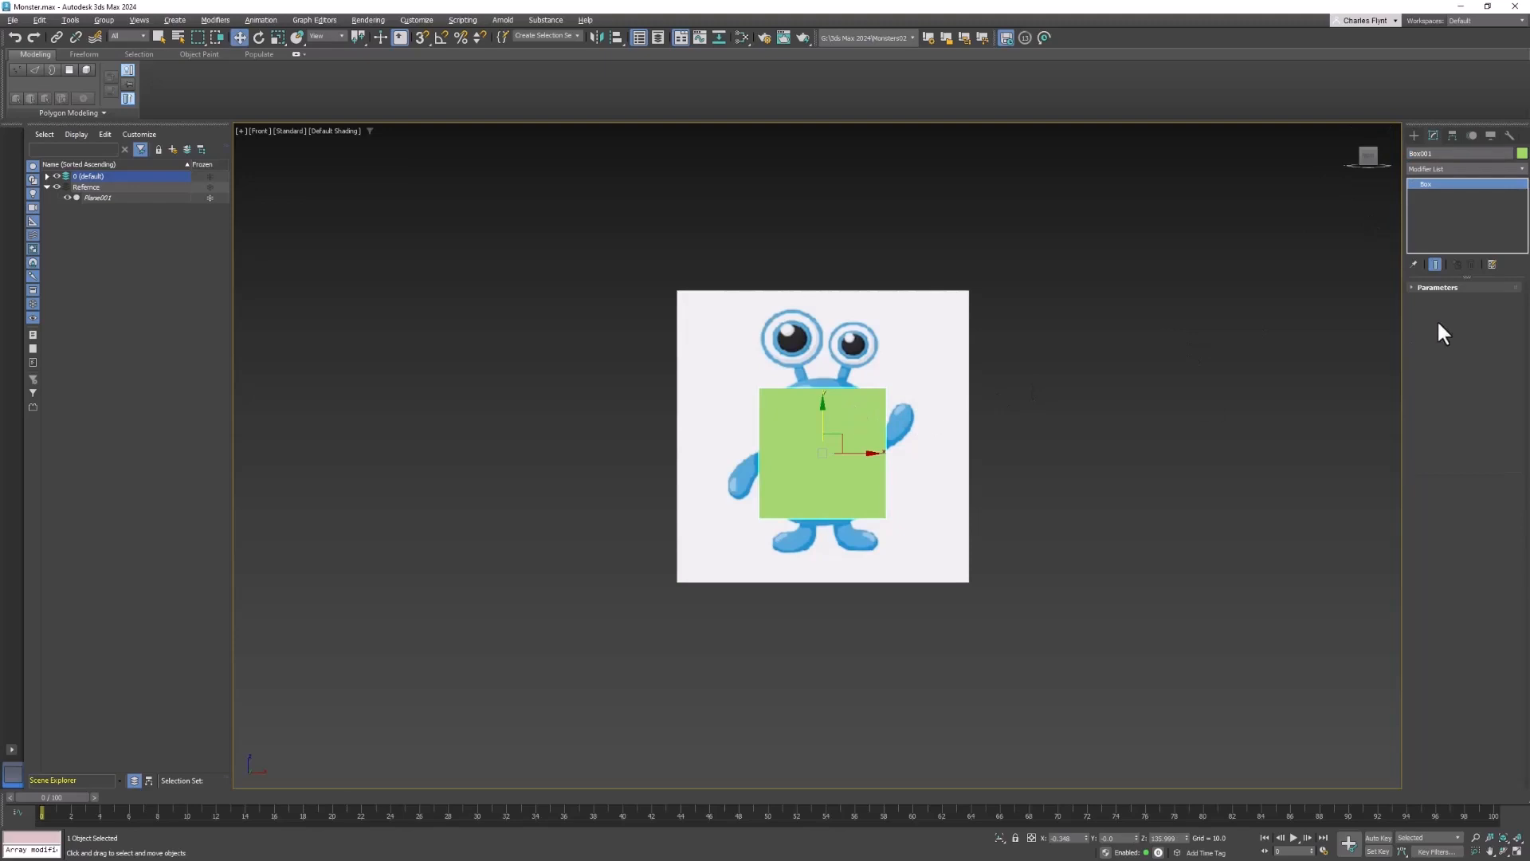
click(1414, 289)
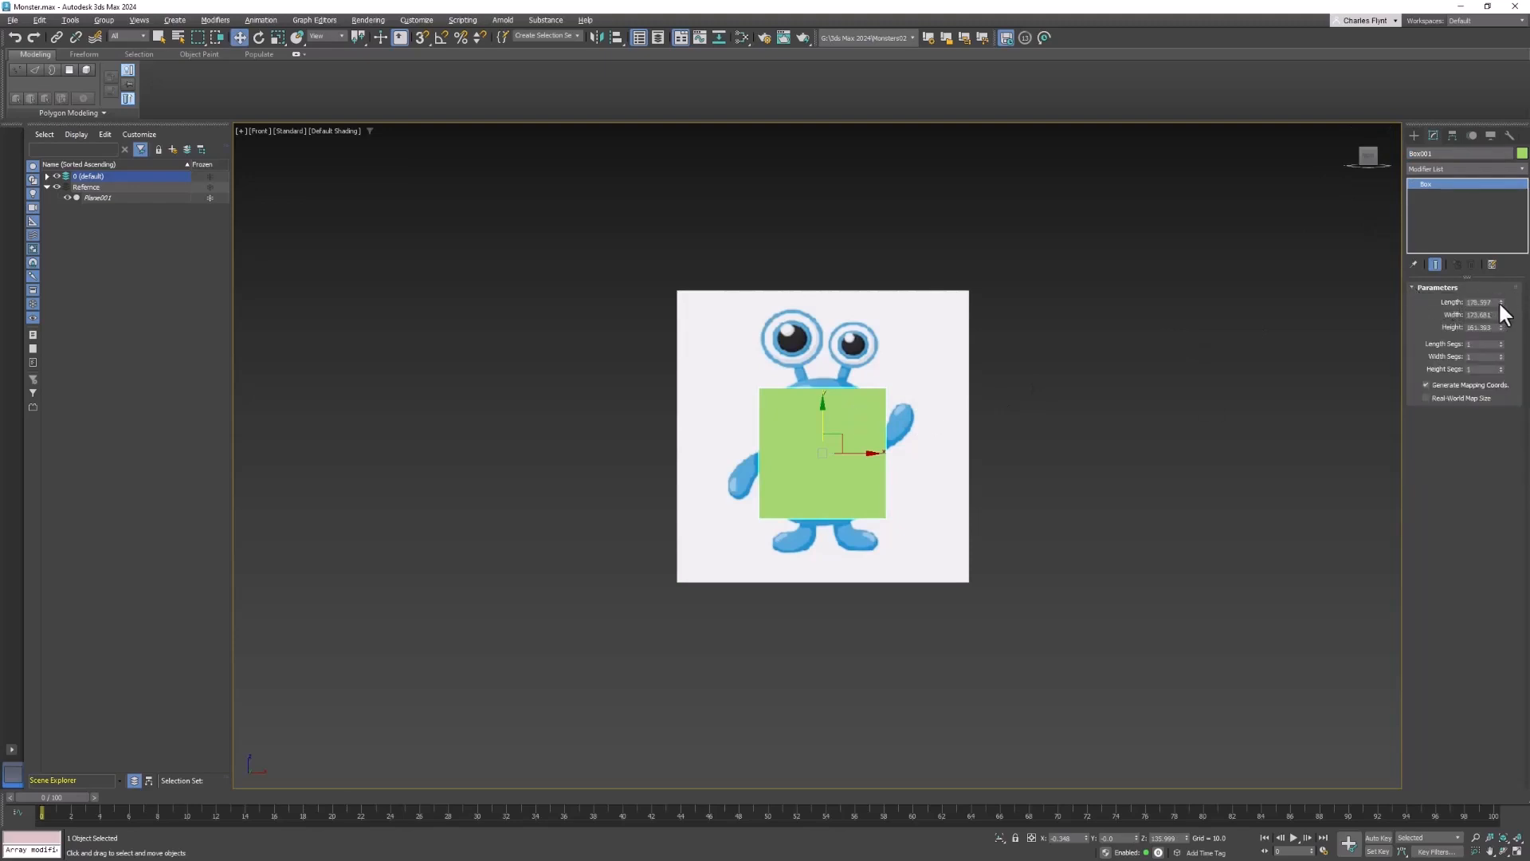
drag(1498, 299, 1501, 302)
click(1495, 303)
click(1484, 313)
text(180)
key(Tab)
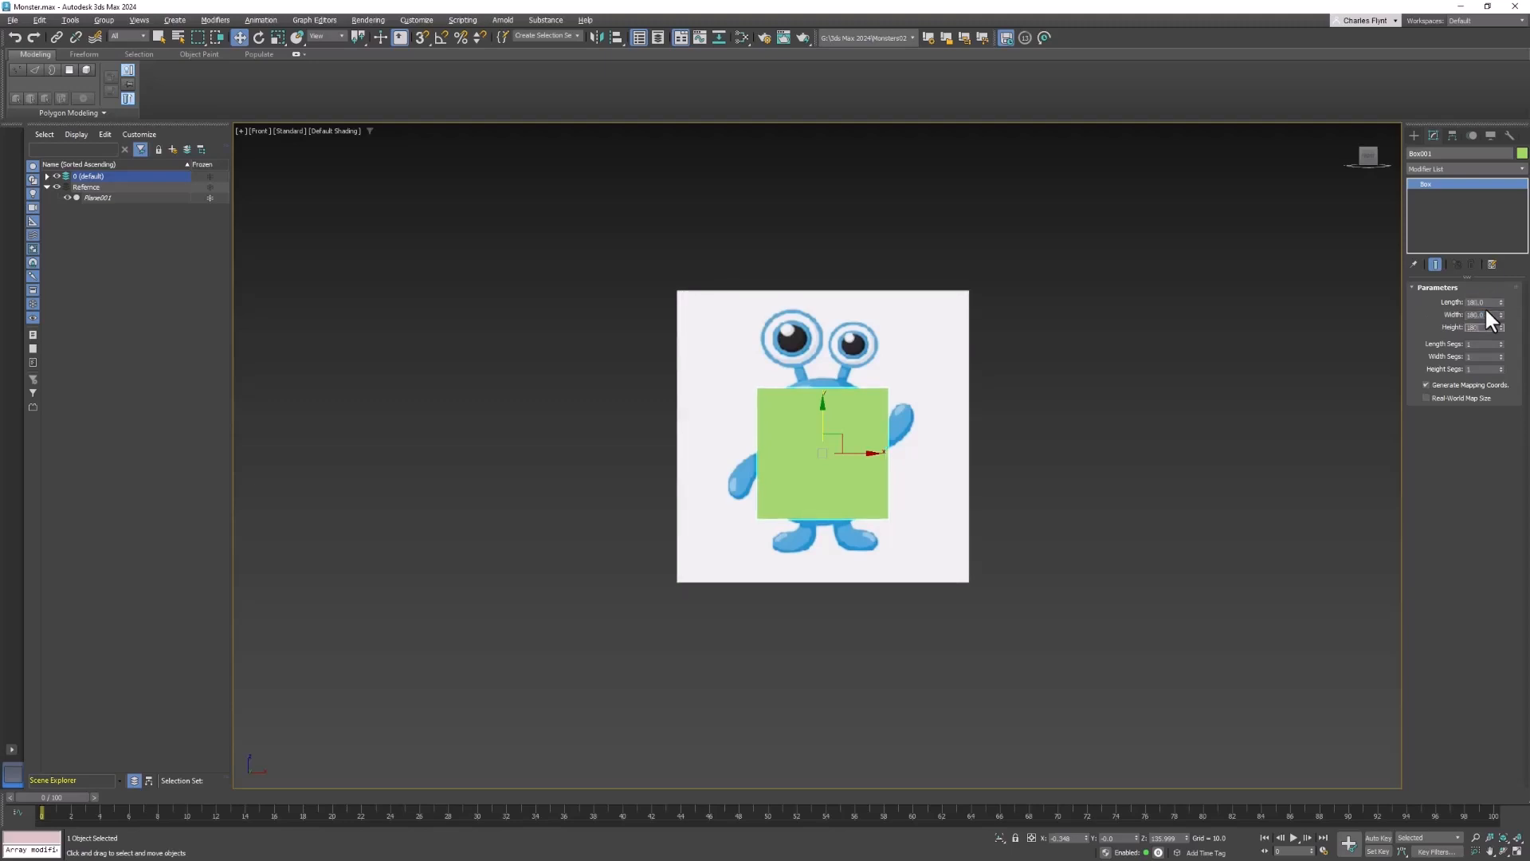
key(Tab)
- Apply a Spherify modifier to the box
click(1442, 168)
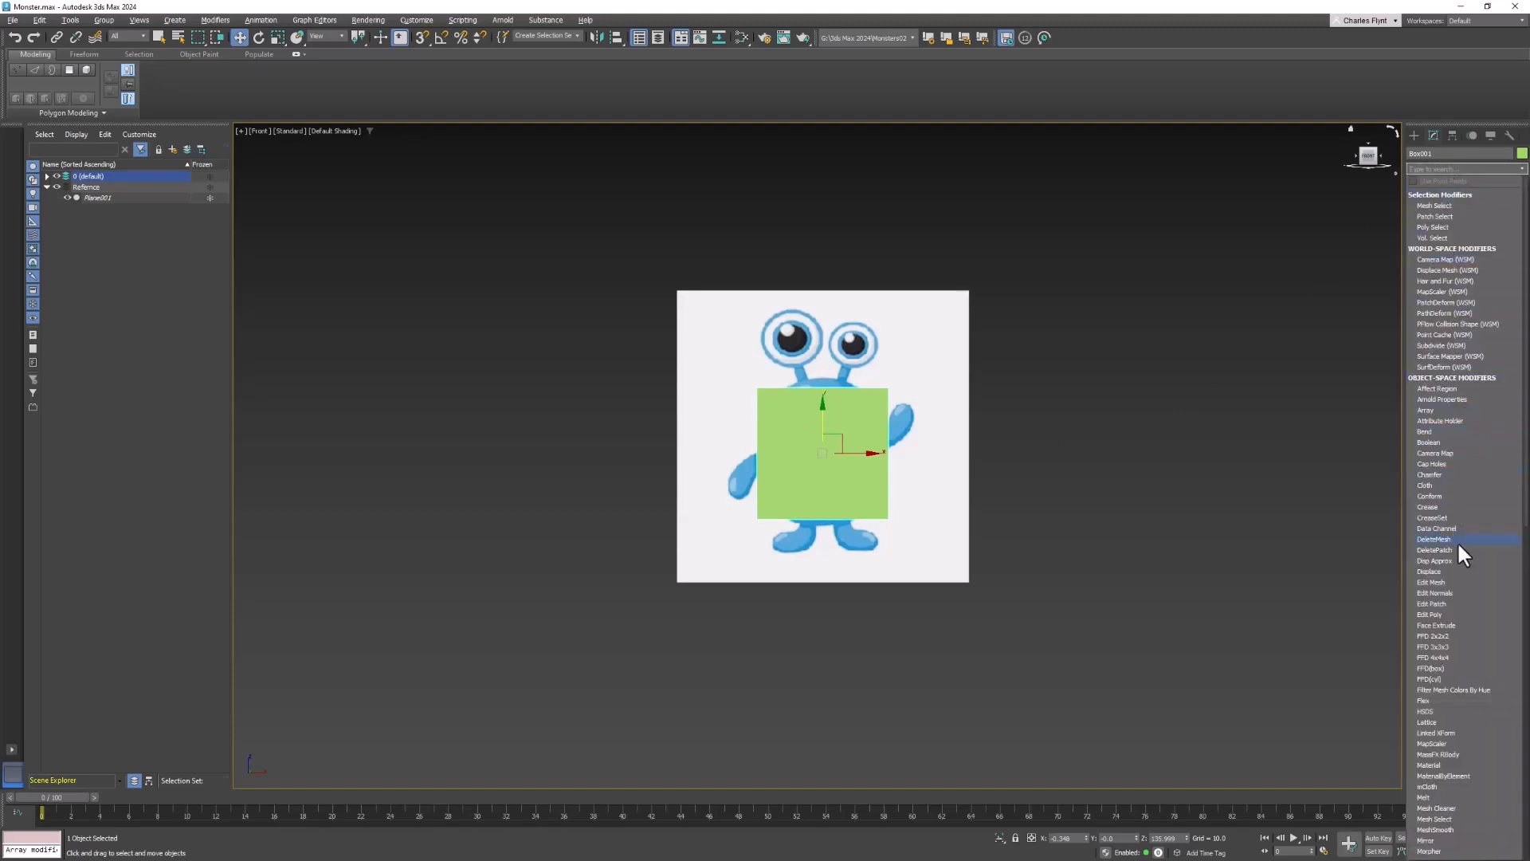
scroll(1462, 605, down, 8)
scroll(1462, 608, down, 11)
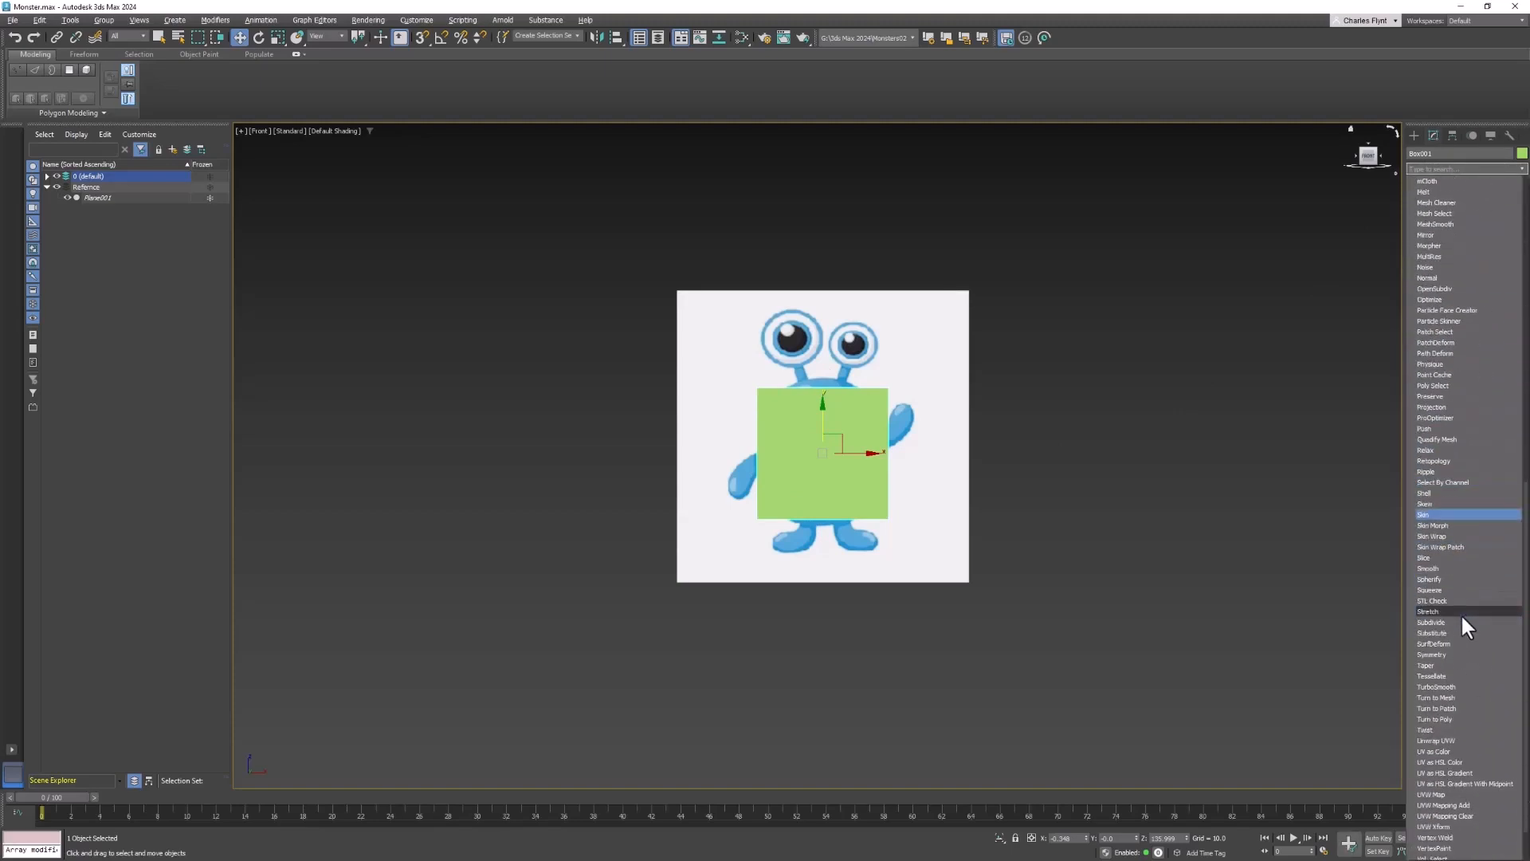
click(1430, 579)
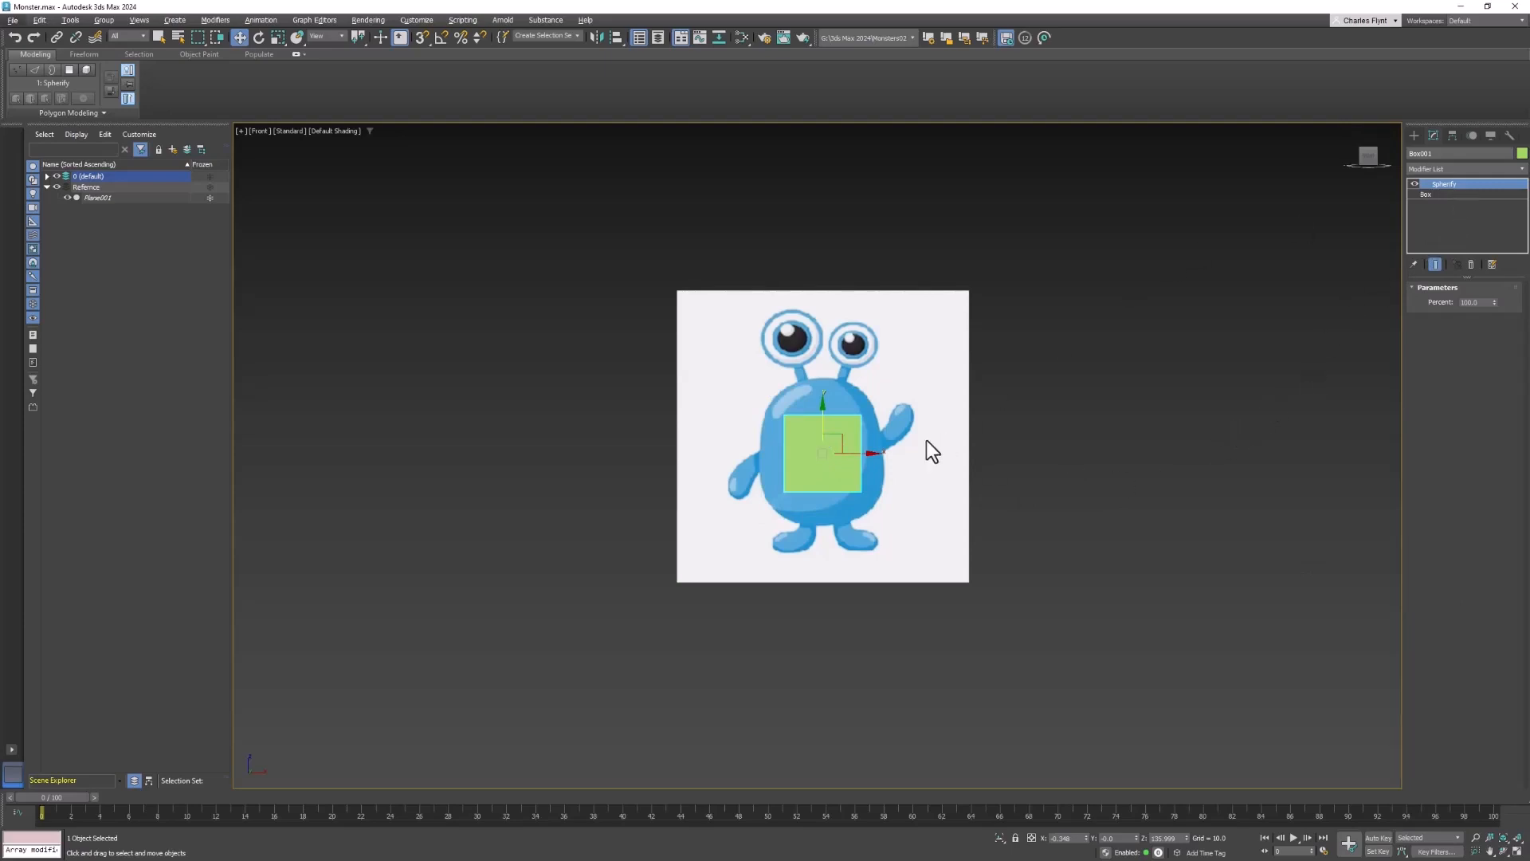
- Set the box's length, width and height segments to 2 each
click(1447, 194)
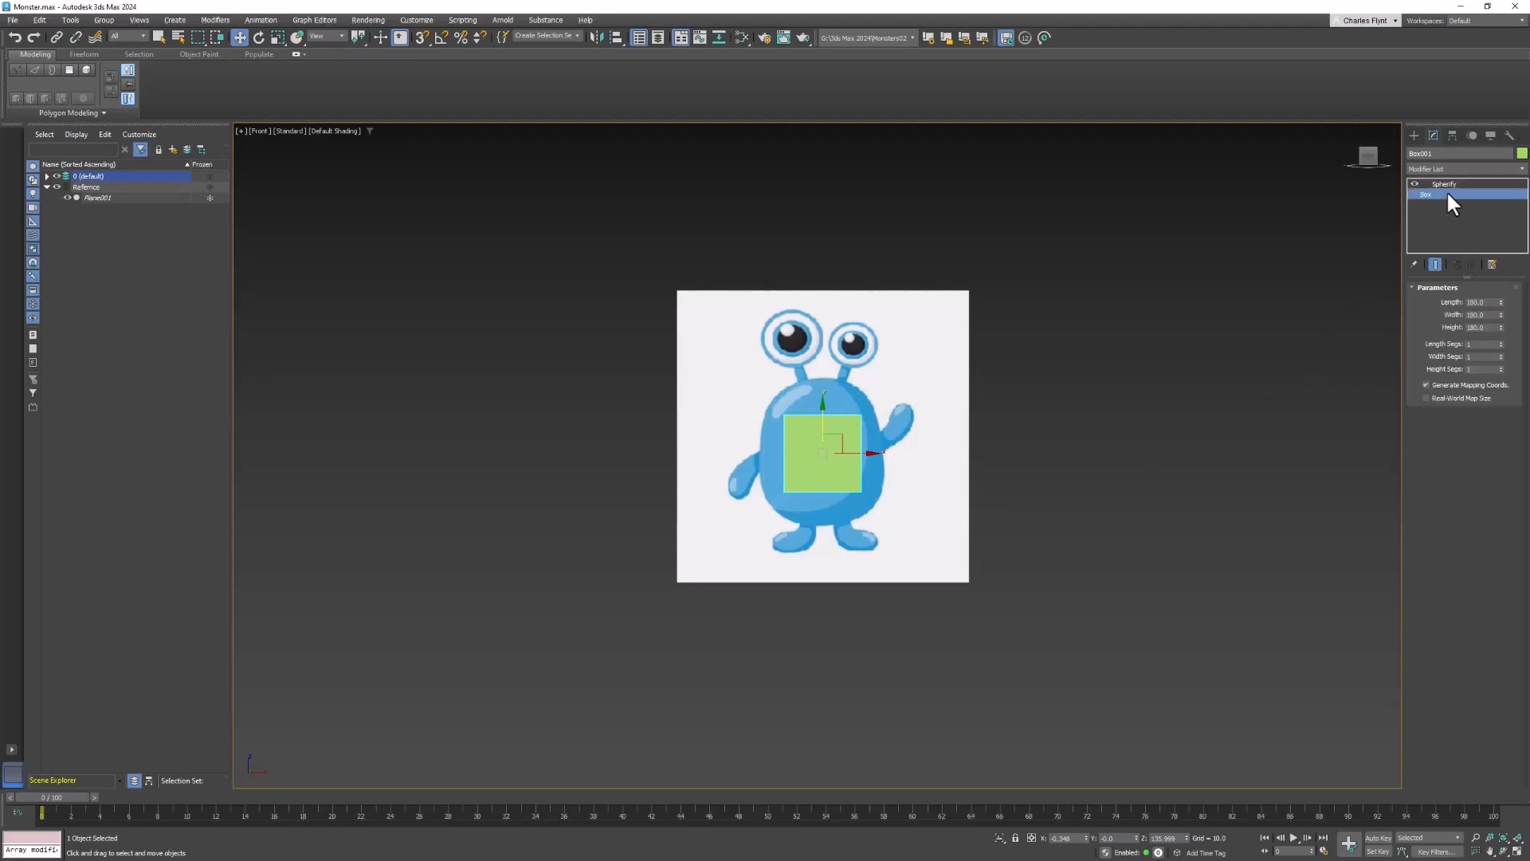
click(1500, 341)
click(1500, 356)
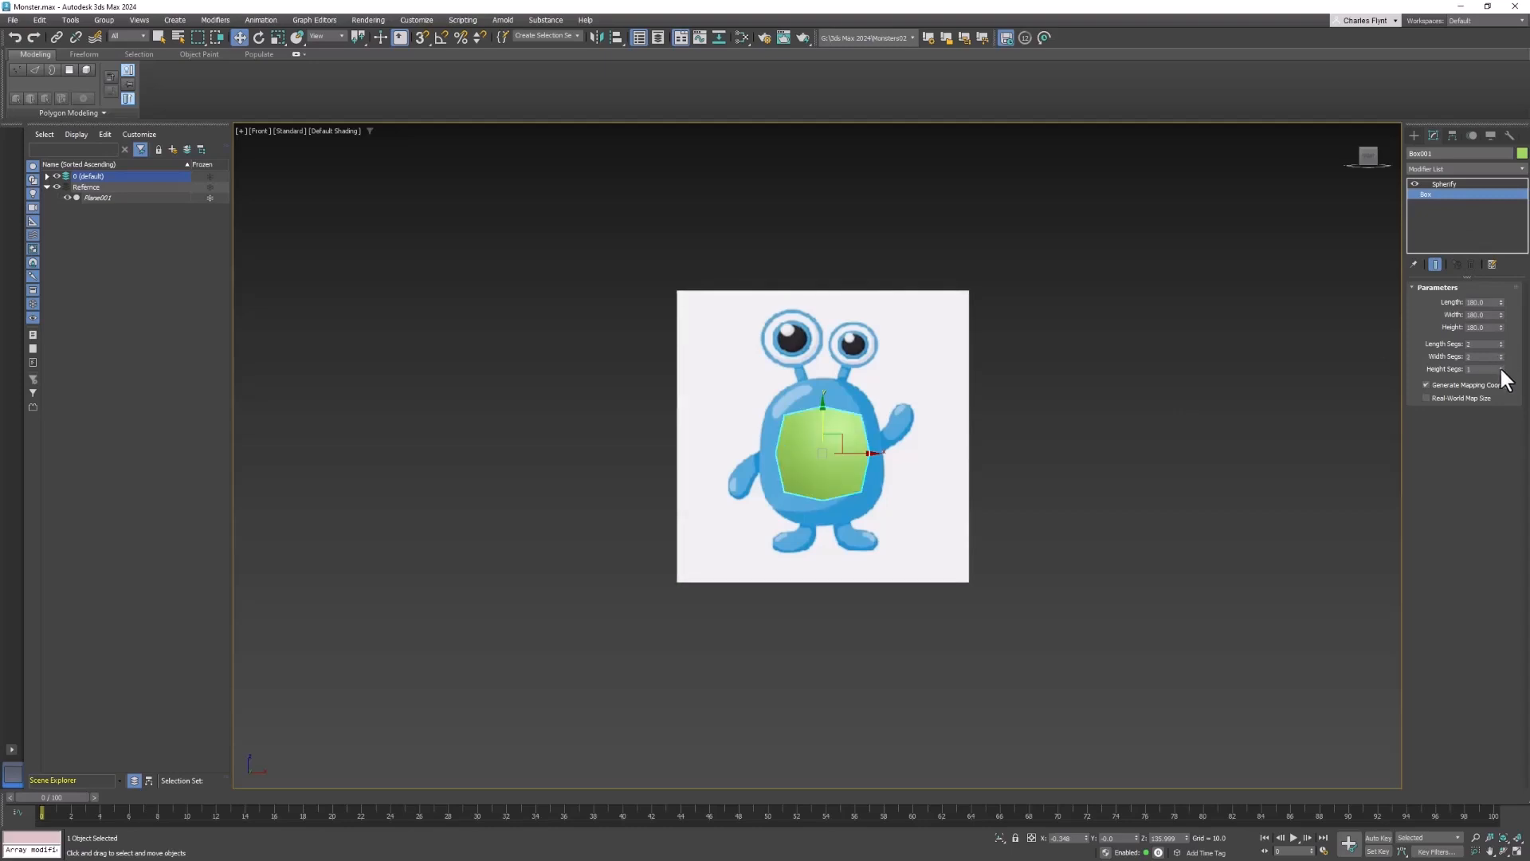
click(1500, 366)
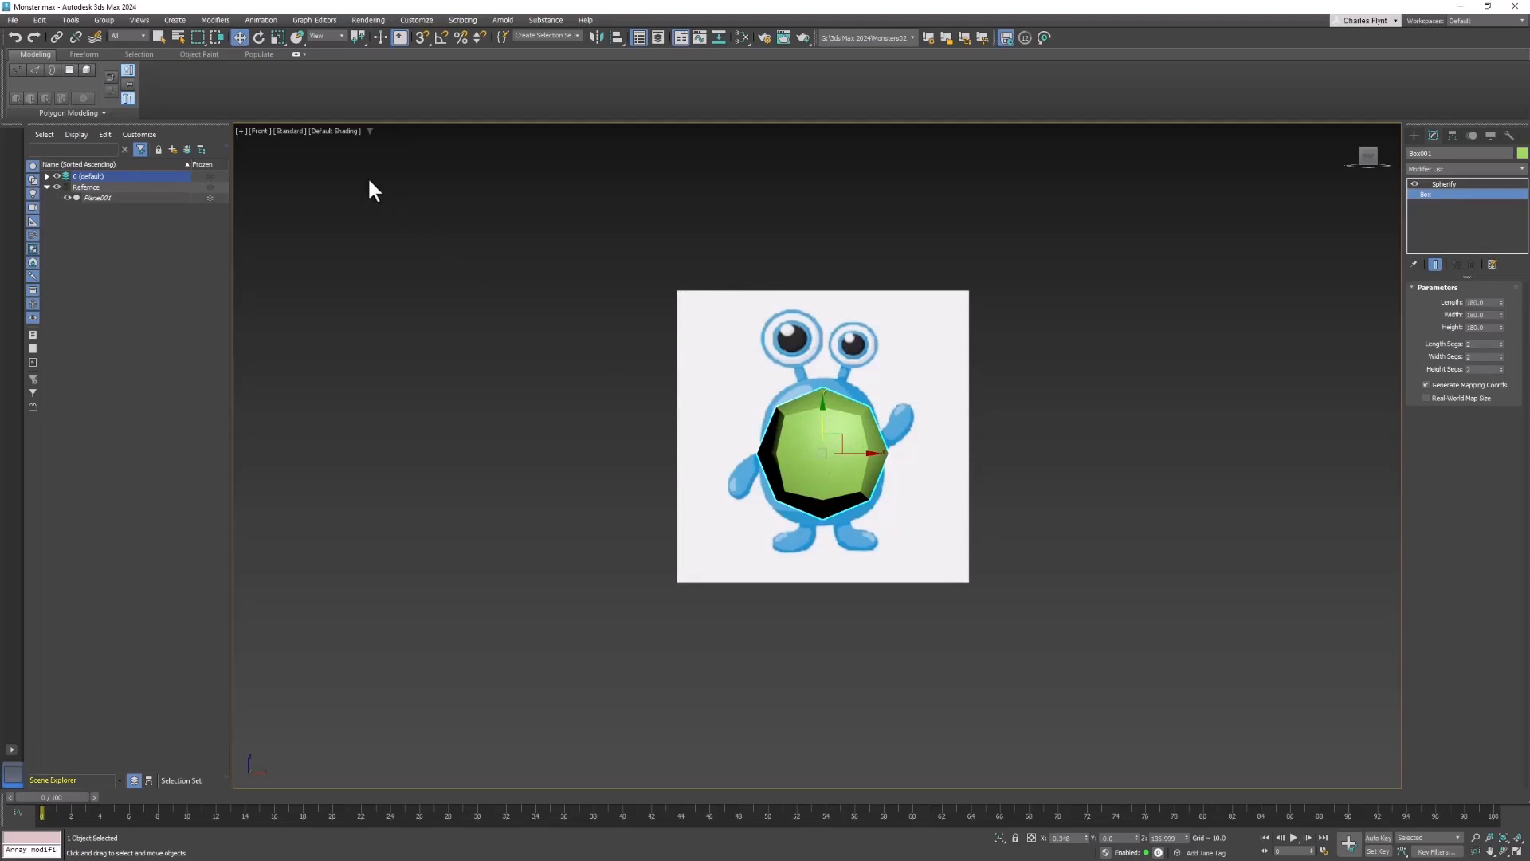
- Switch the viewport shading to Edged Faces
click(338, 133)
click(338, 130)
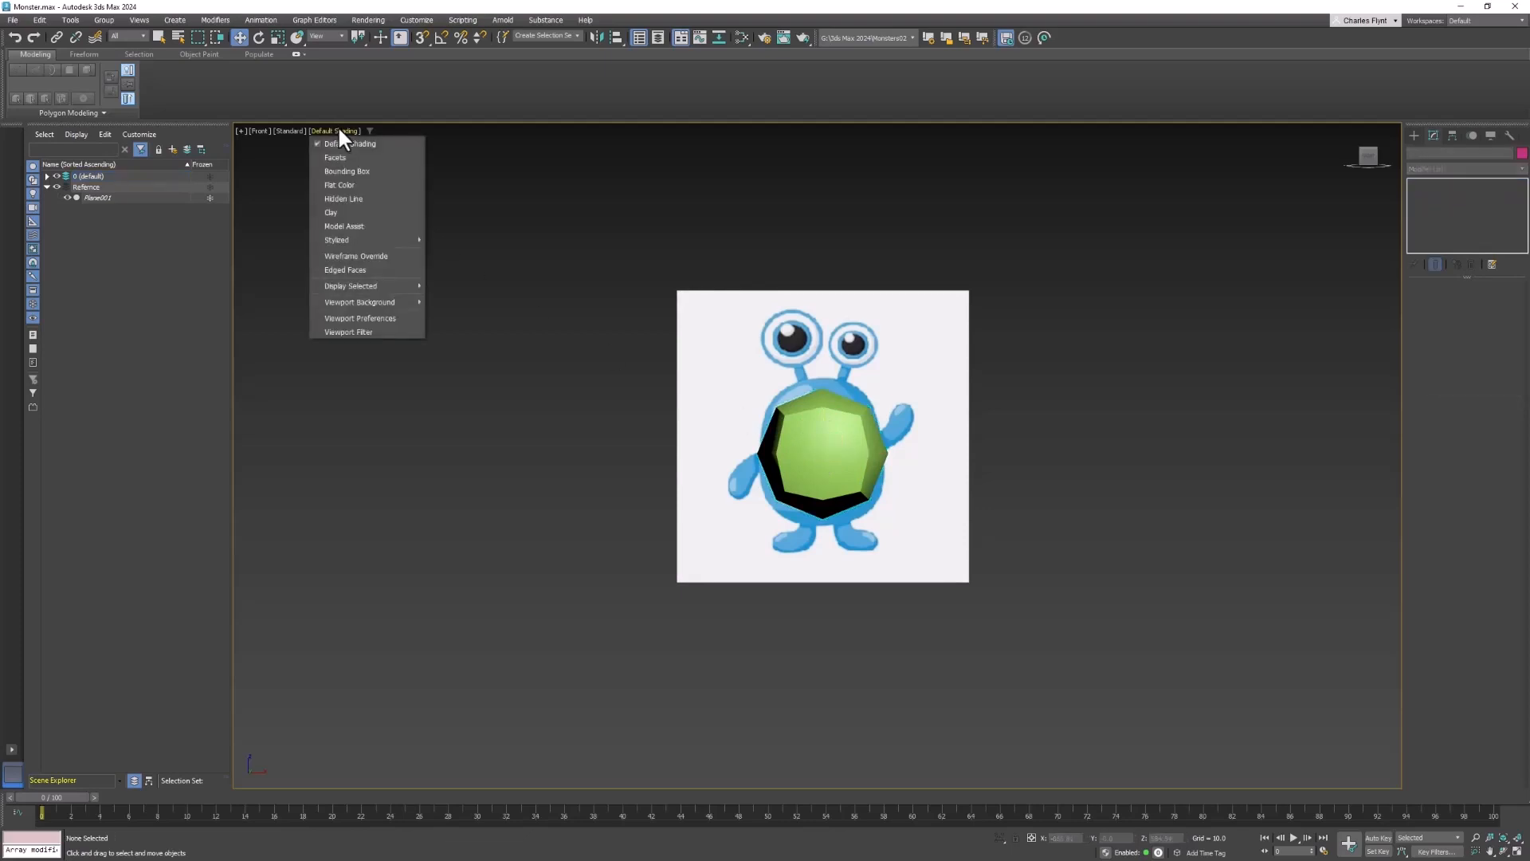
click(349, 271)
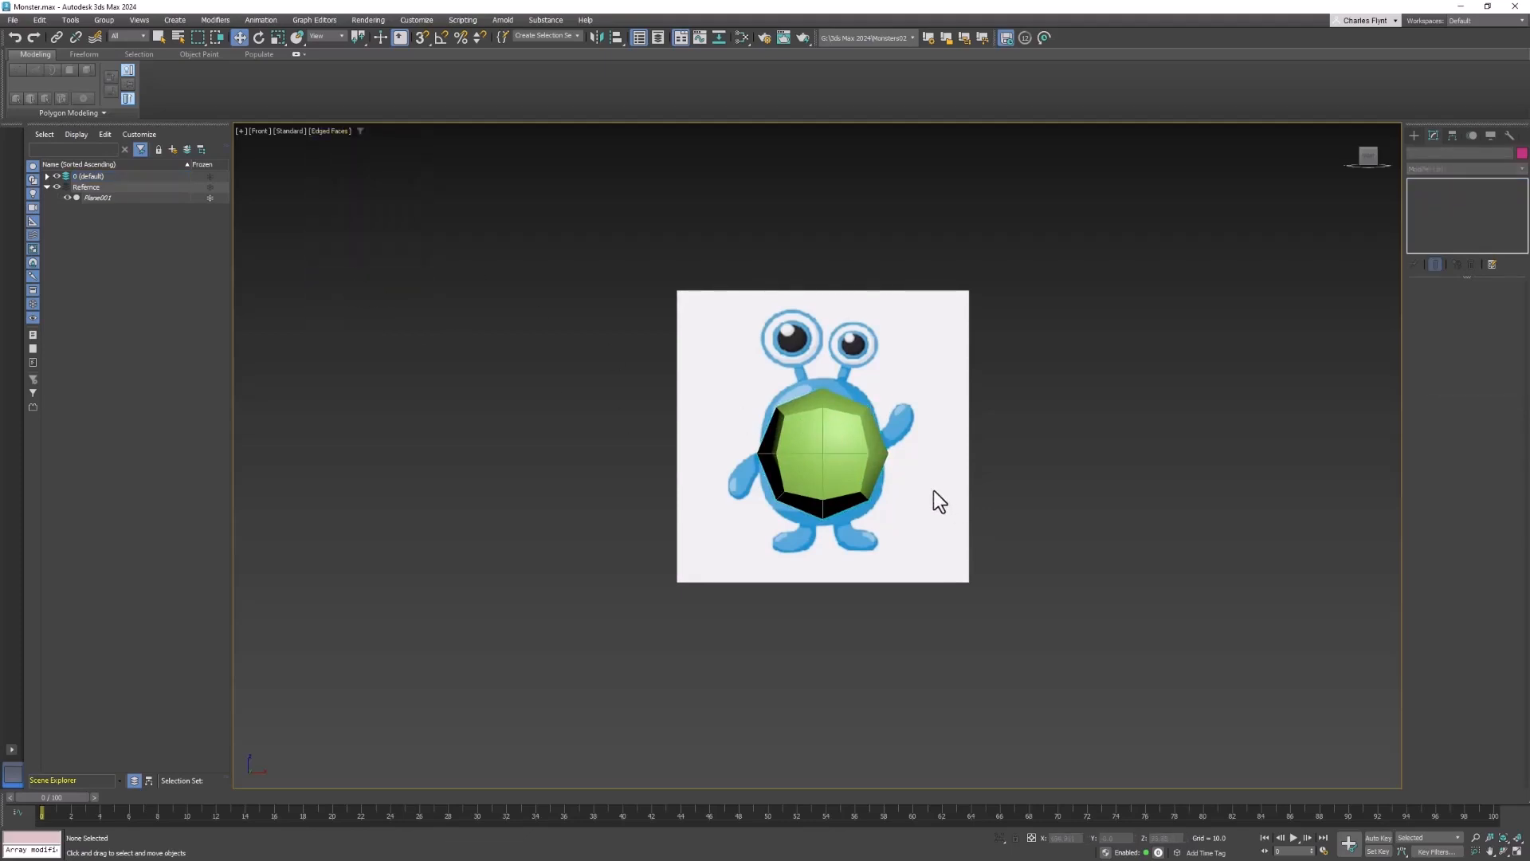
- Select the spherified box and enable See-Through in its Object Properties
click(853, 444)
scroll(848, 450, up, 3)
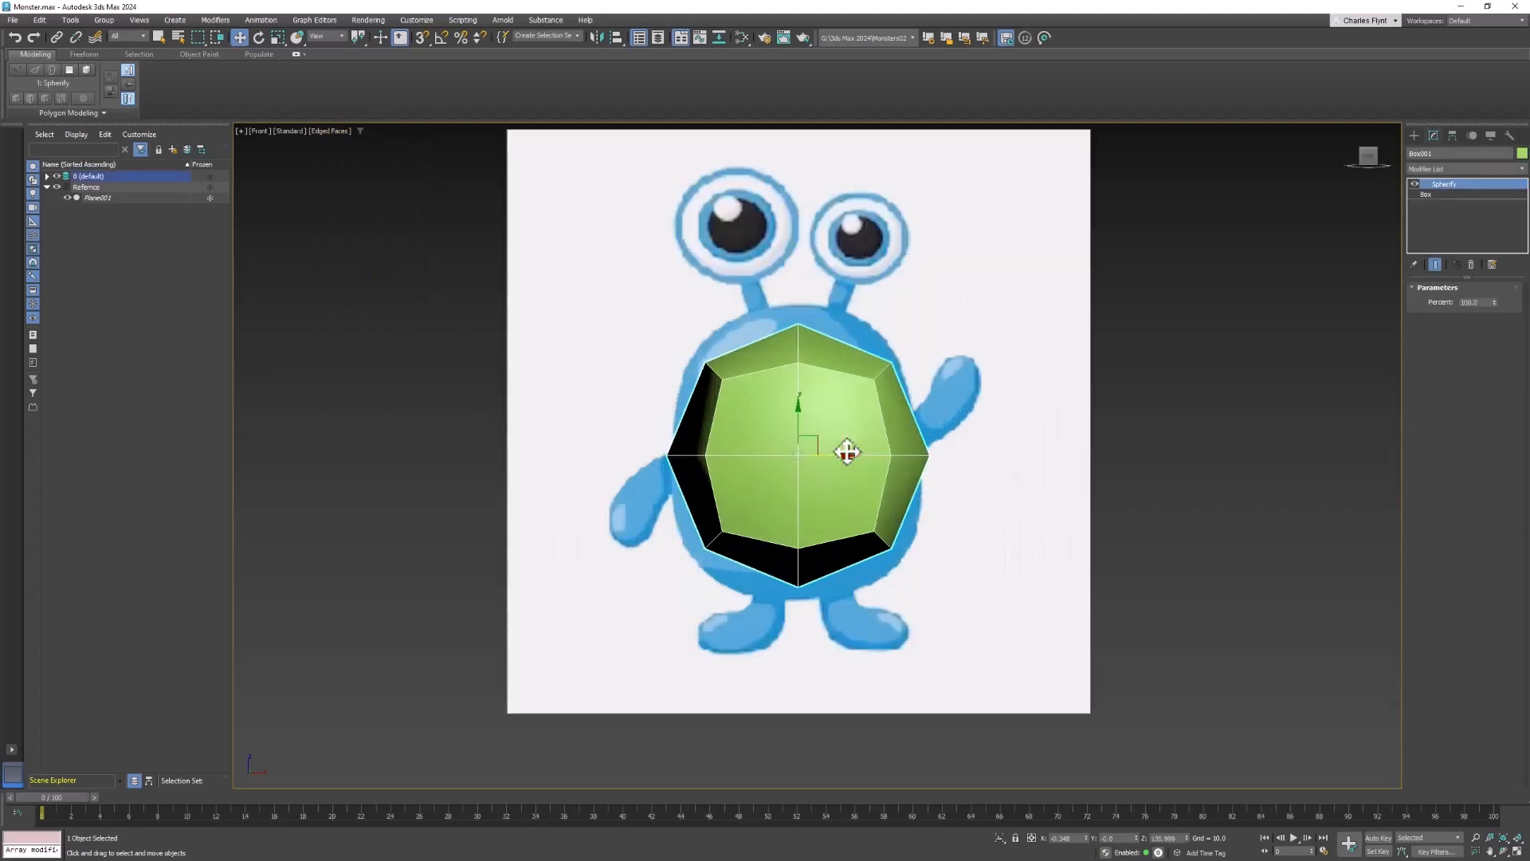
middle_drag(846, 452, 829, 484)
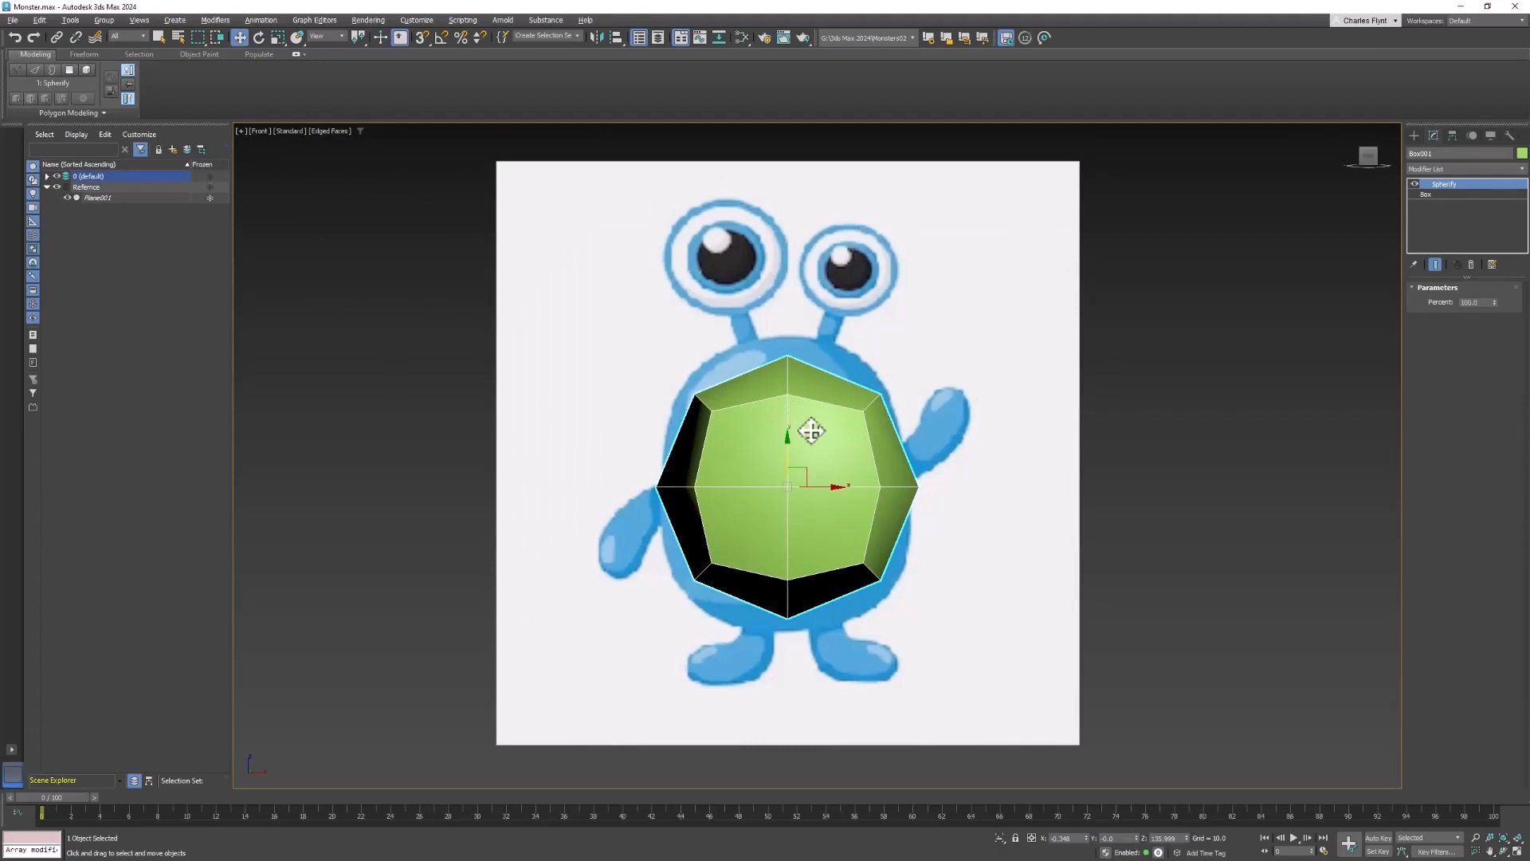
right_click(817, 428)
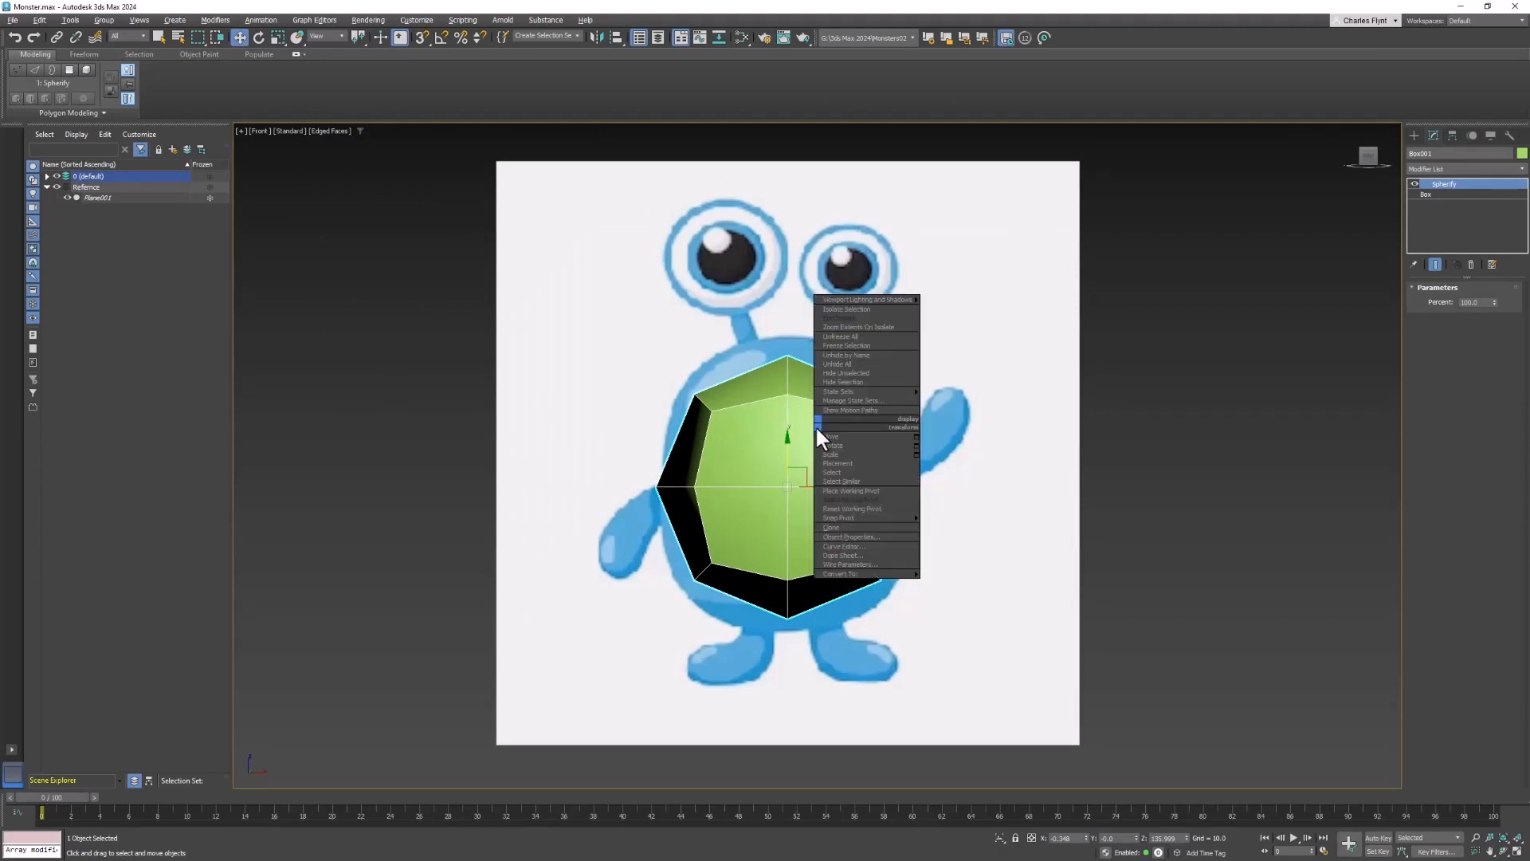
click(878, 536)
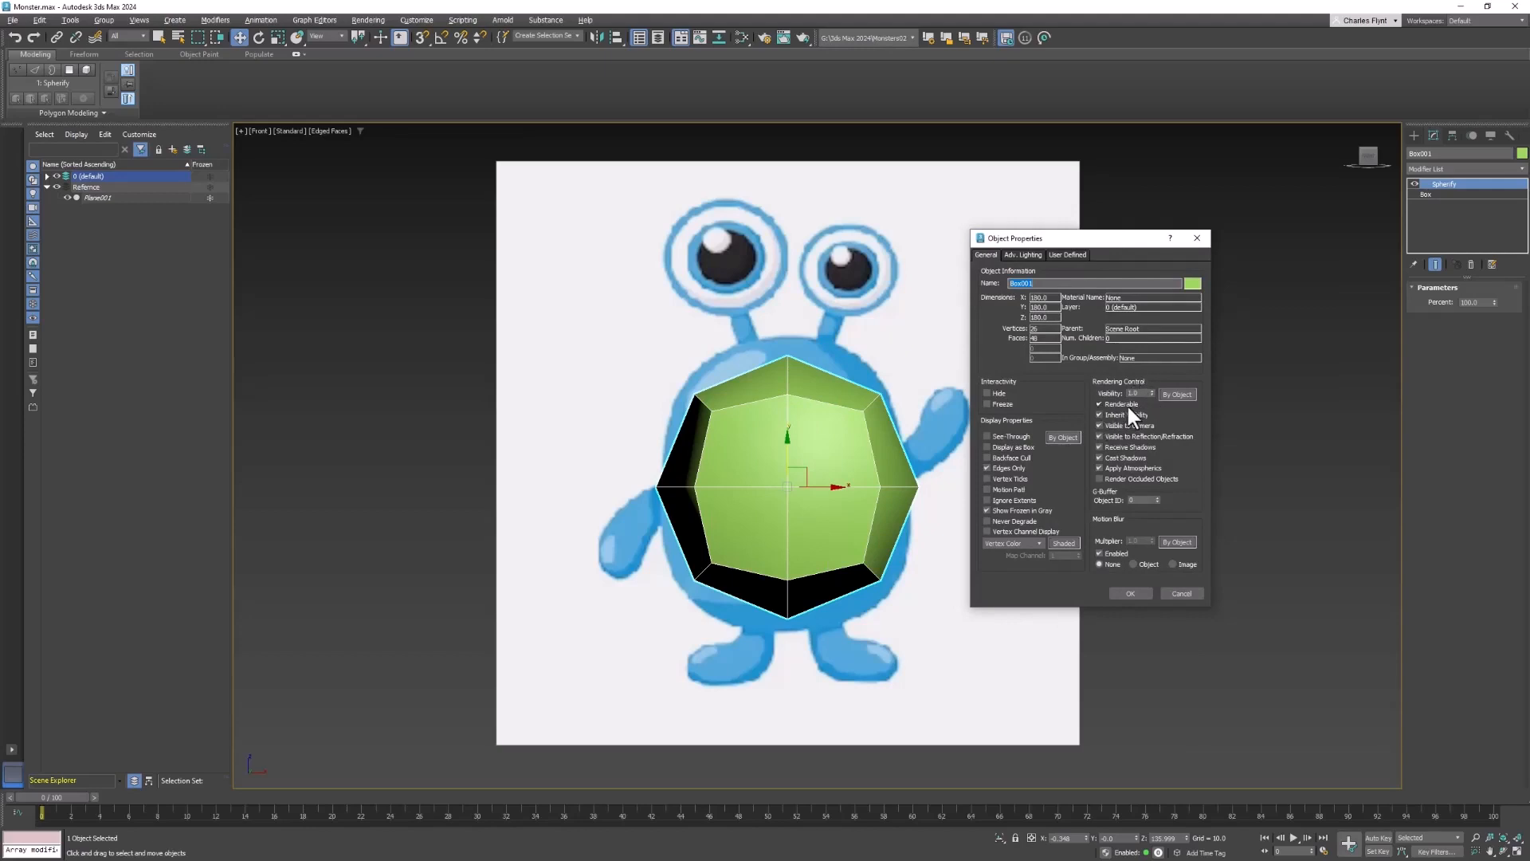
click(987, 436)
click(1129, 593)
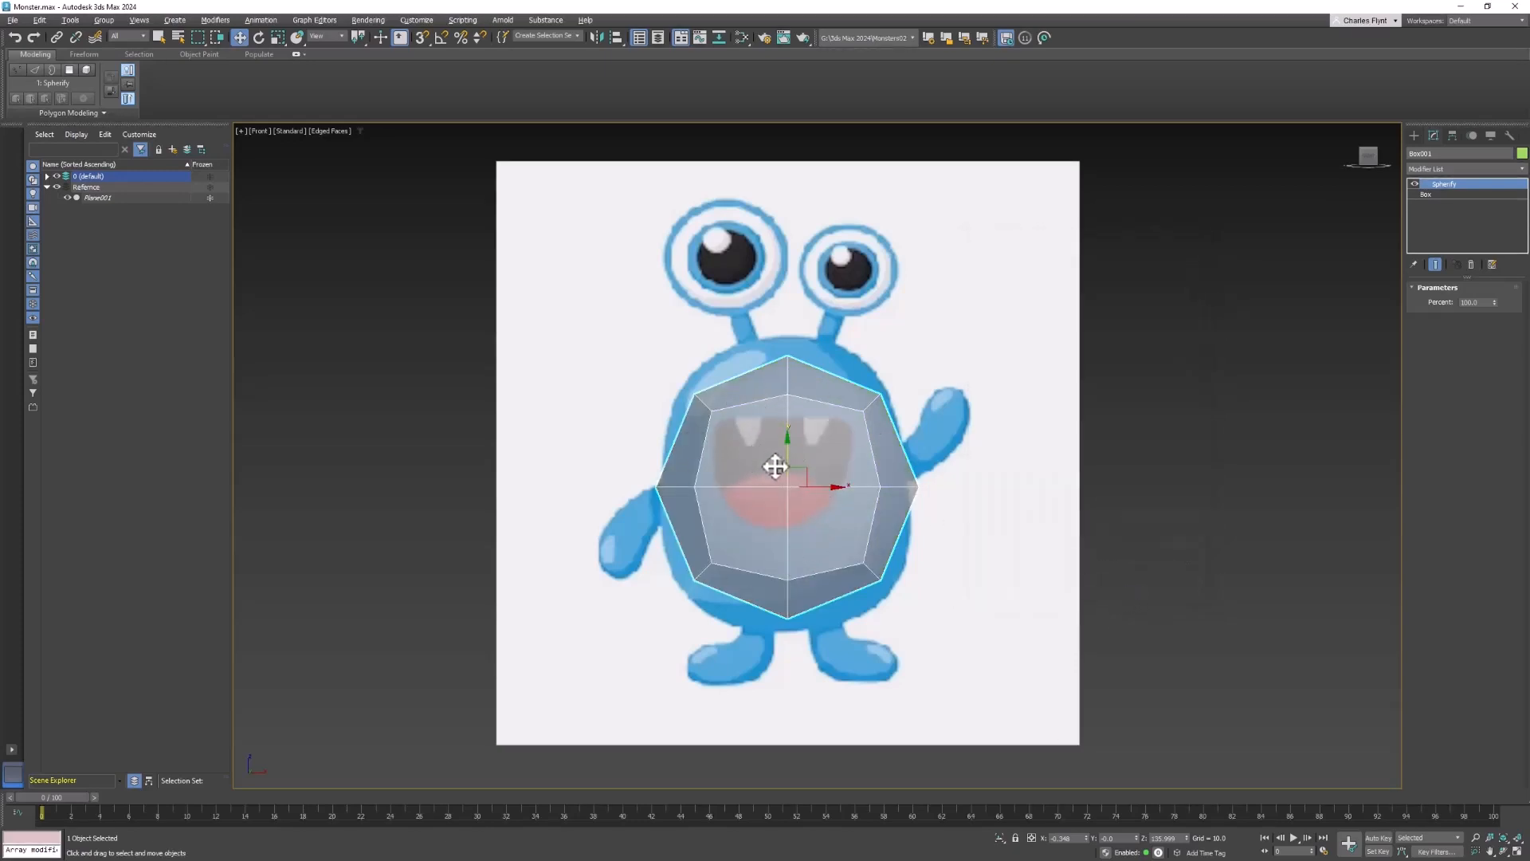
- Reopen the spherified box's Object Properties and adjust its See-Through display setting
right_click(836, 408)
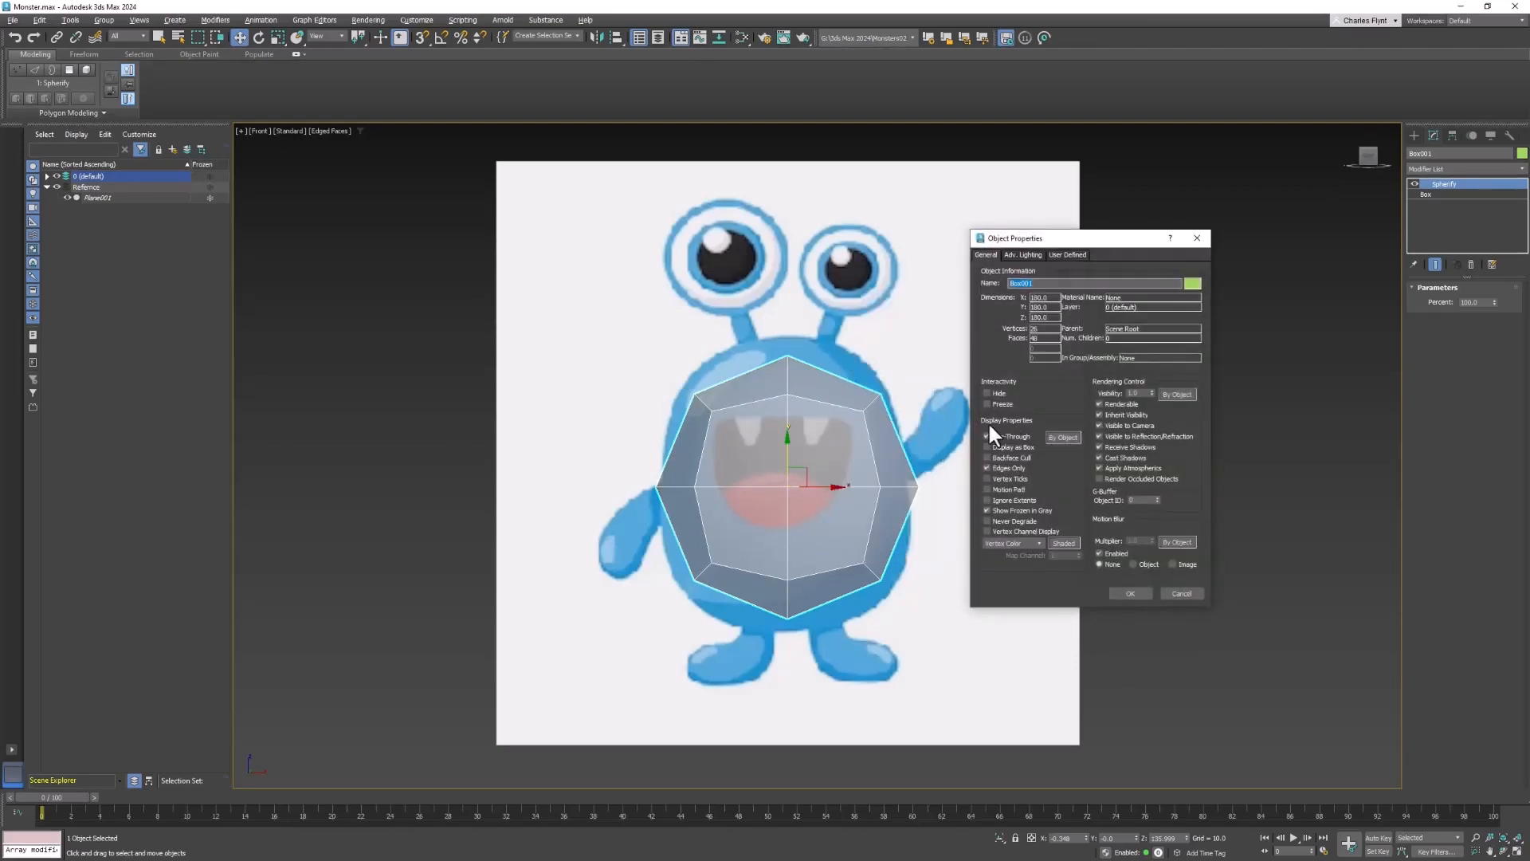
click(986, 437)
click(1130, 592)
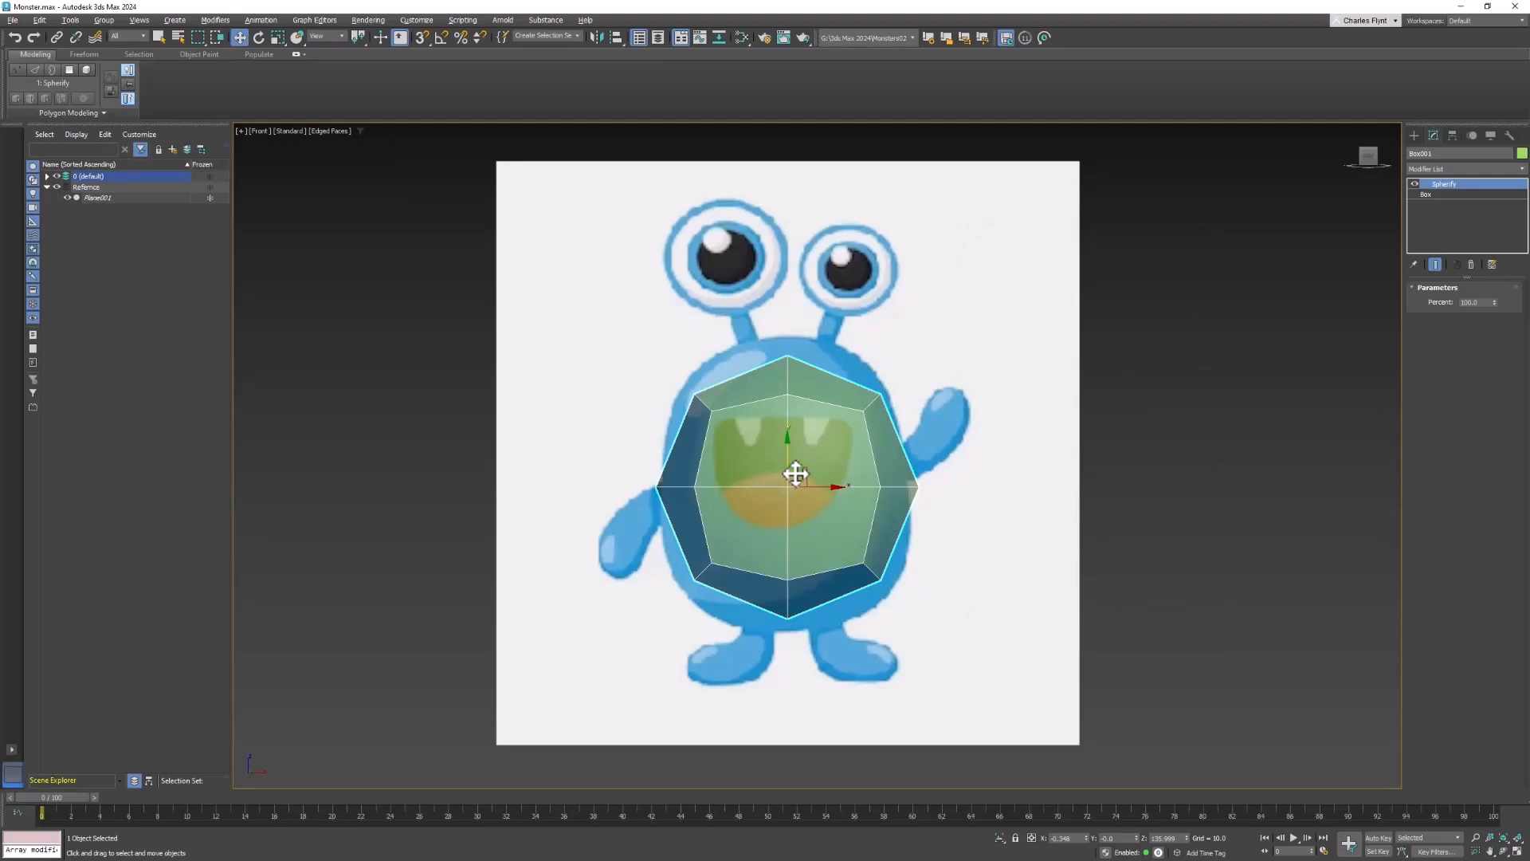
- Move the spherified box up over the monster's body and set its length, width and height segments to 3 each
scroll(796, 476, up, 2)
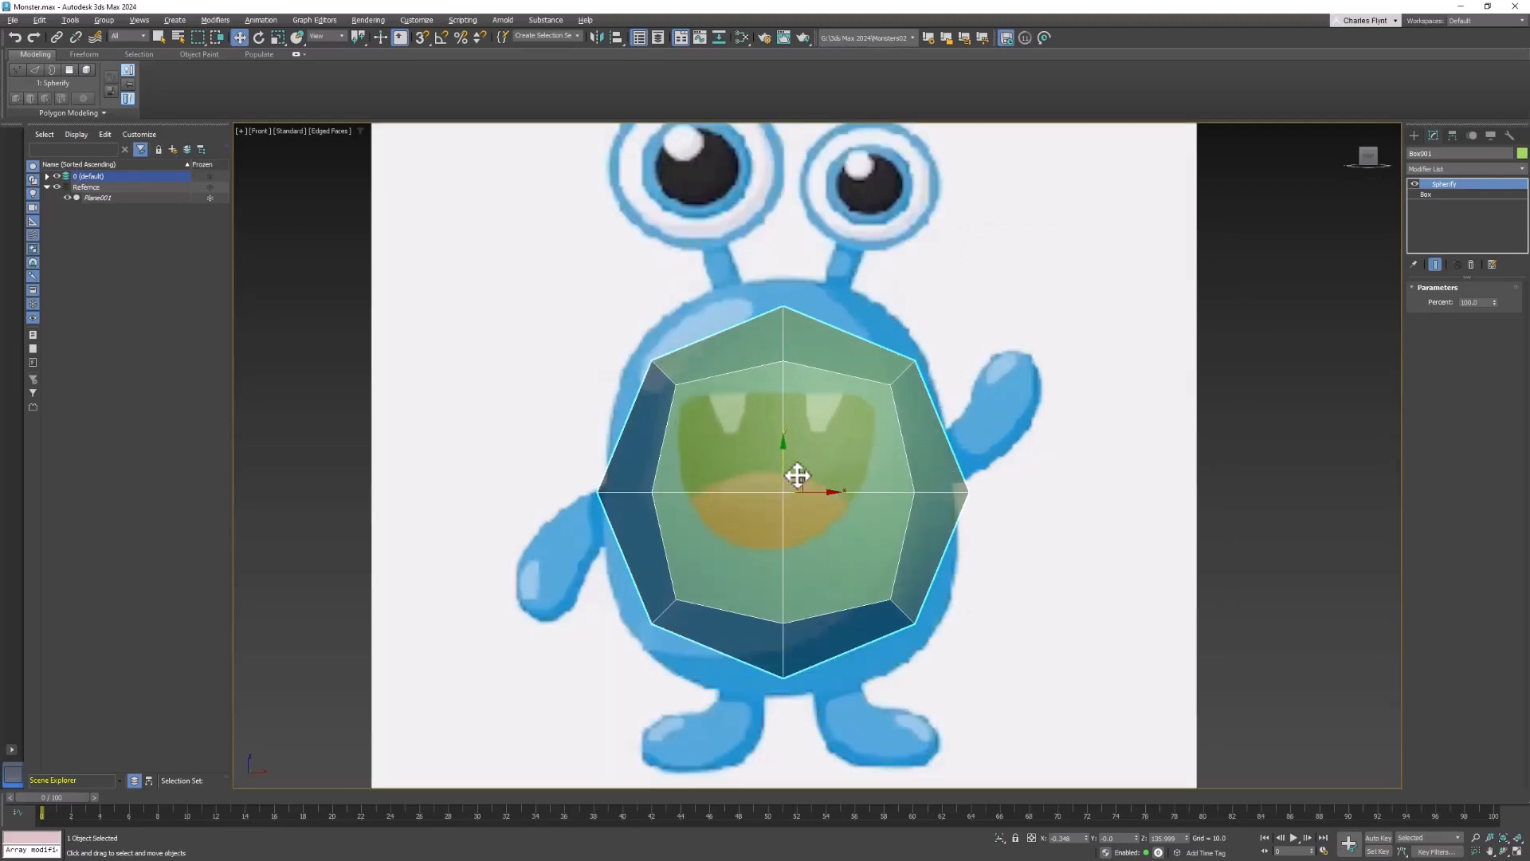
middle_drag(796, 475, 792, 431)
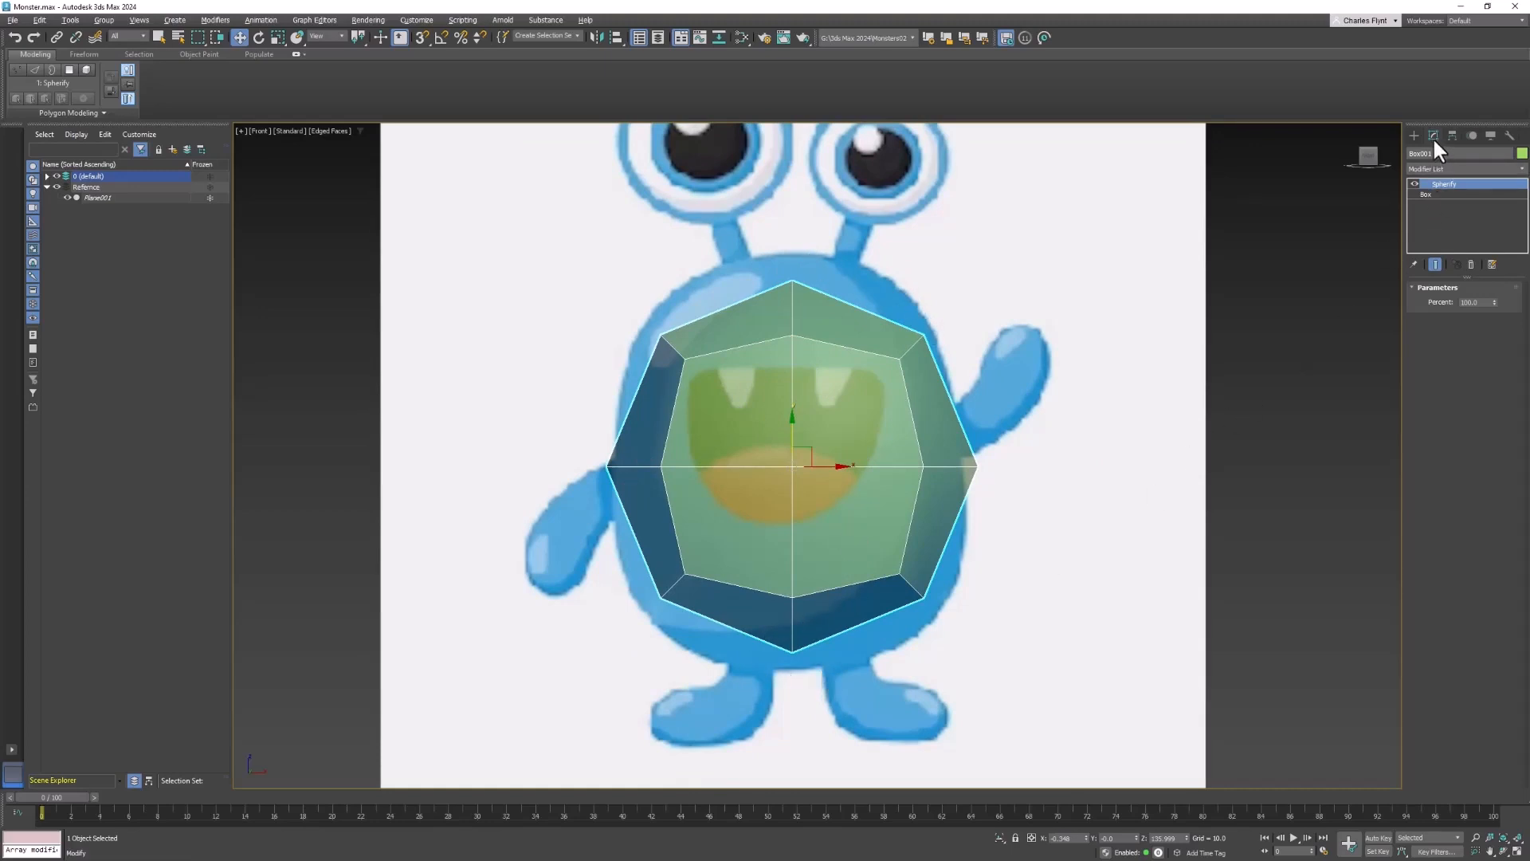
click(1436, 194)
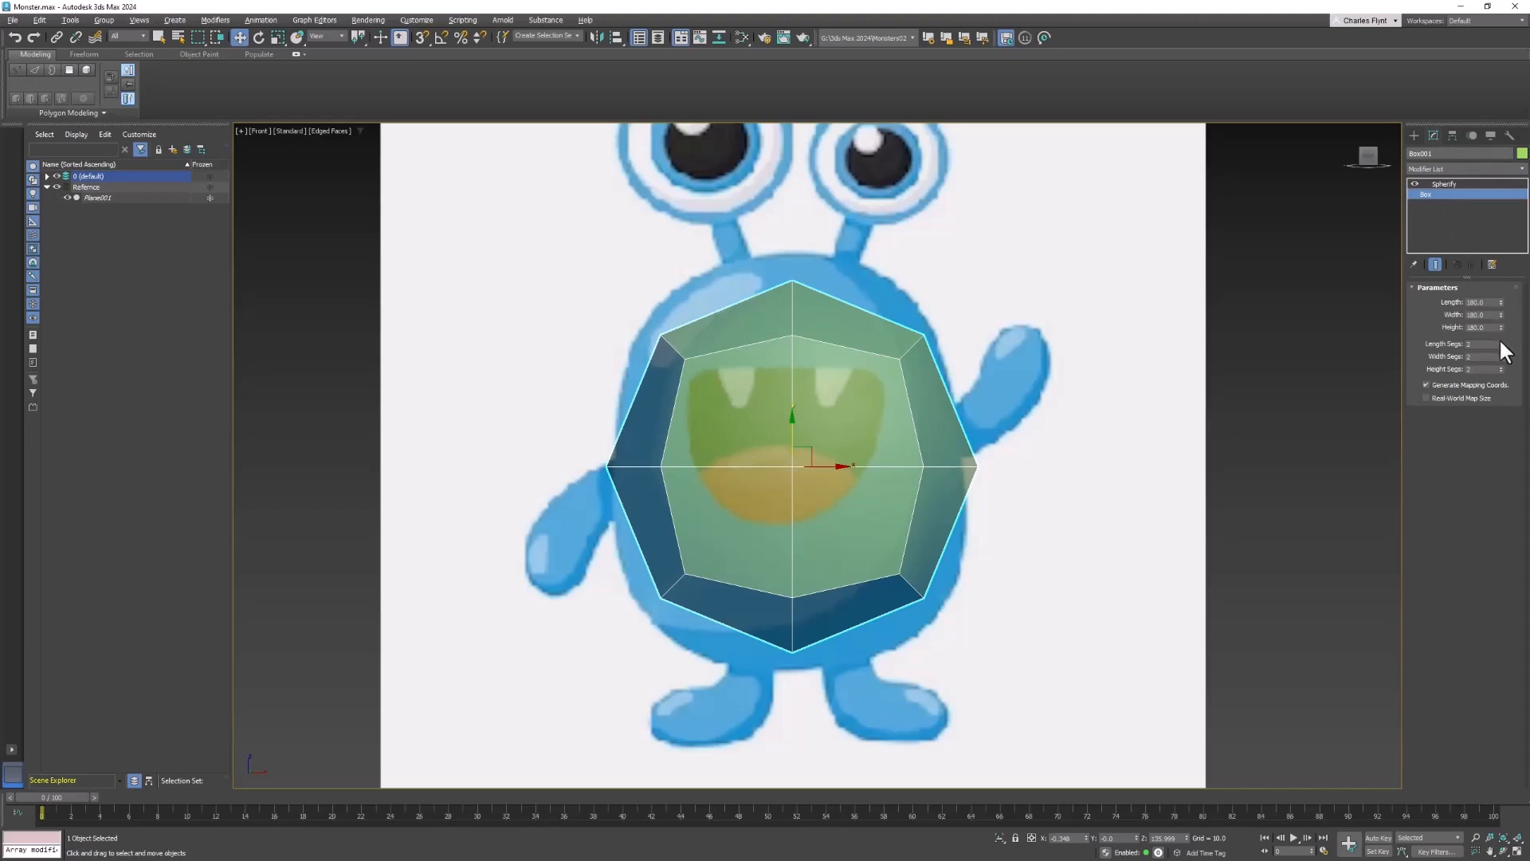
click(1501, 342)
click(1500, 353)
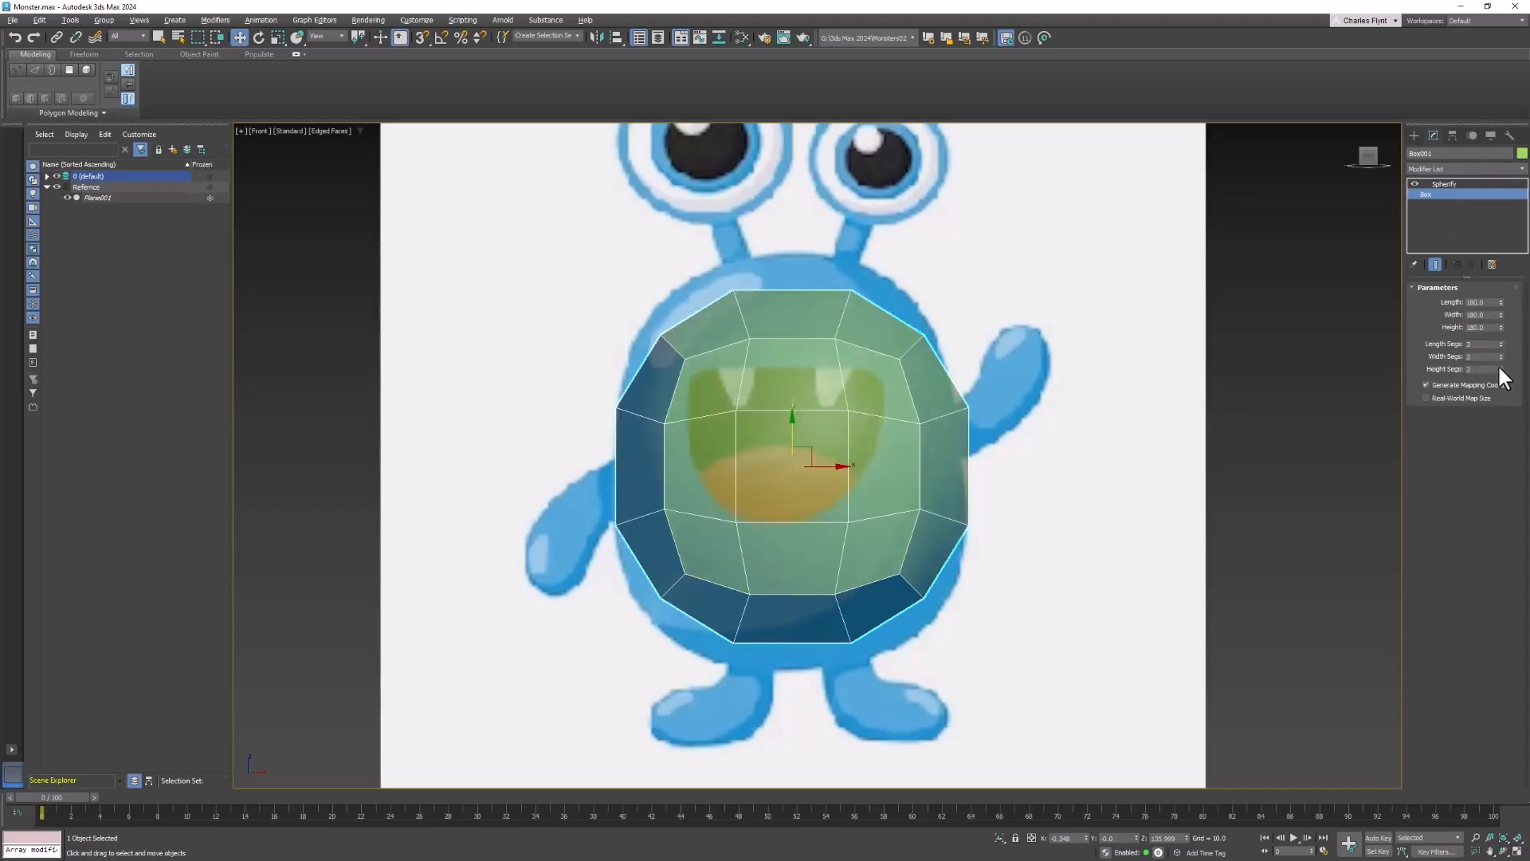
click(1499, 367)
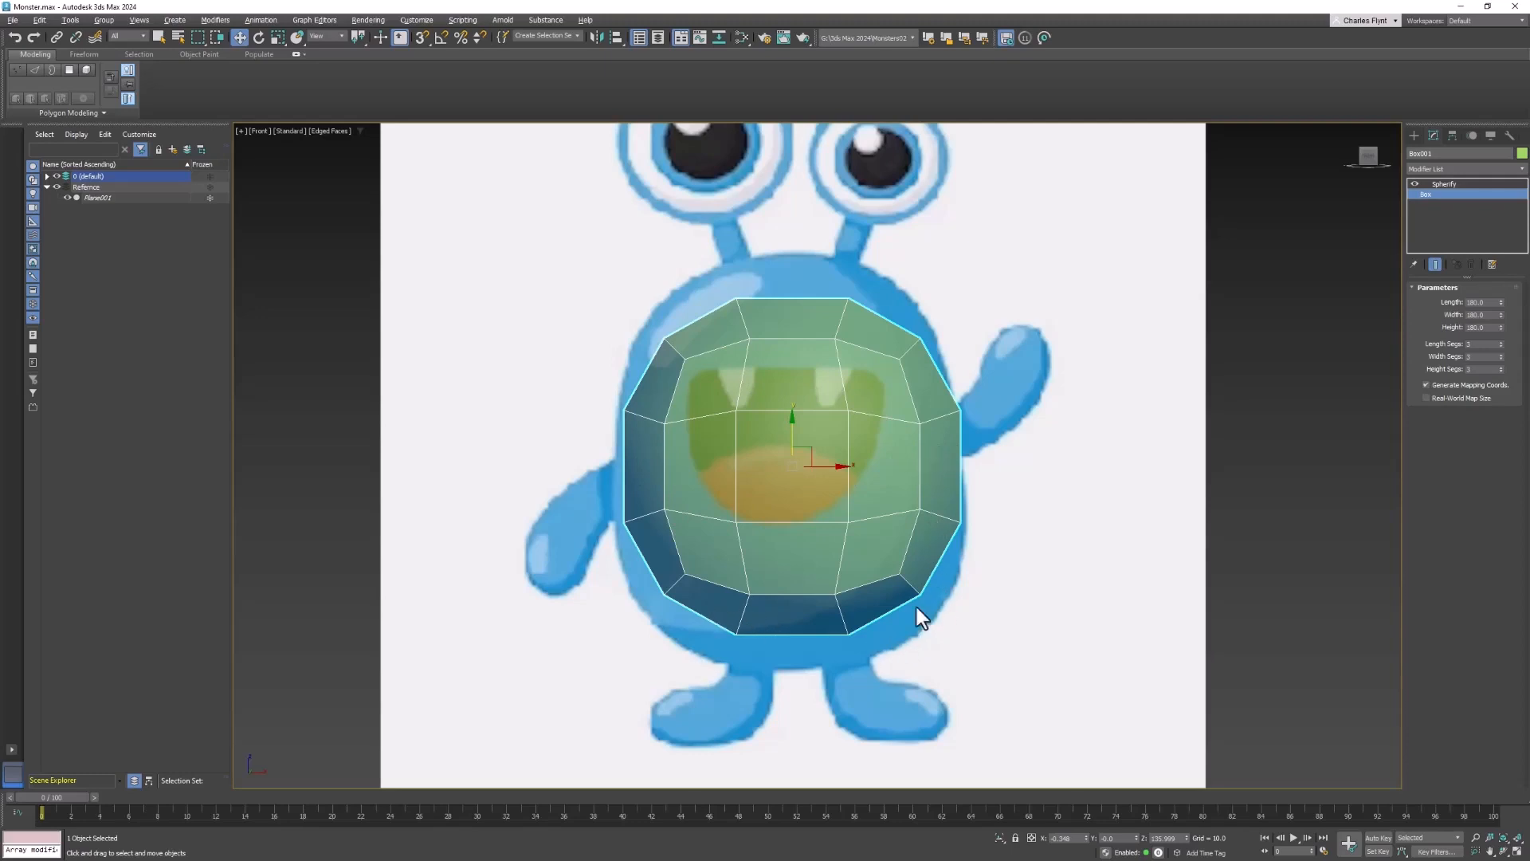
- Scale the body taller to fit the reference and raise its length, width and height segments to 4 each
click(272, 37)
drag(804, 460, 838, 464)
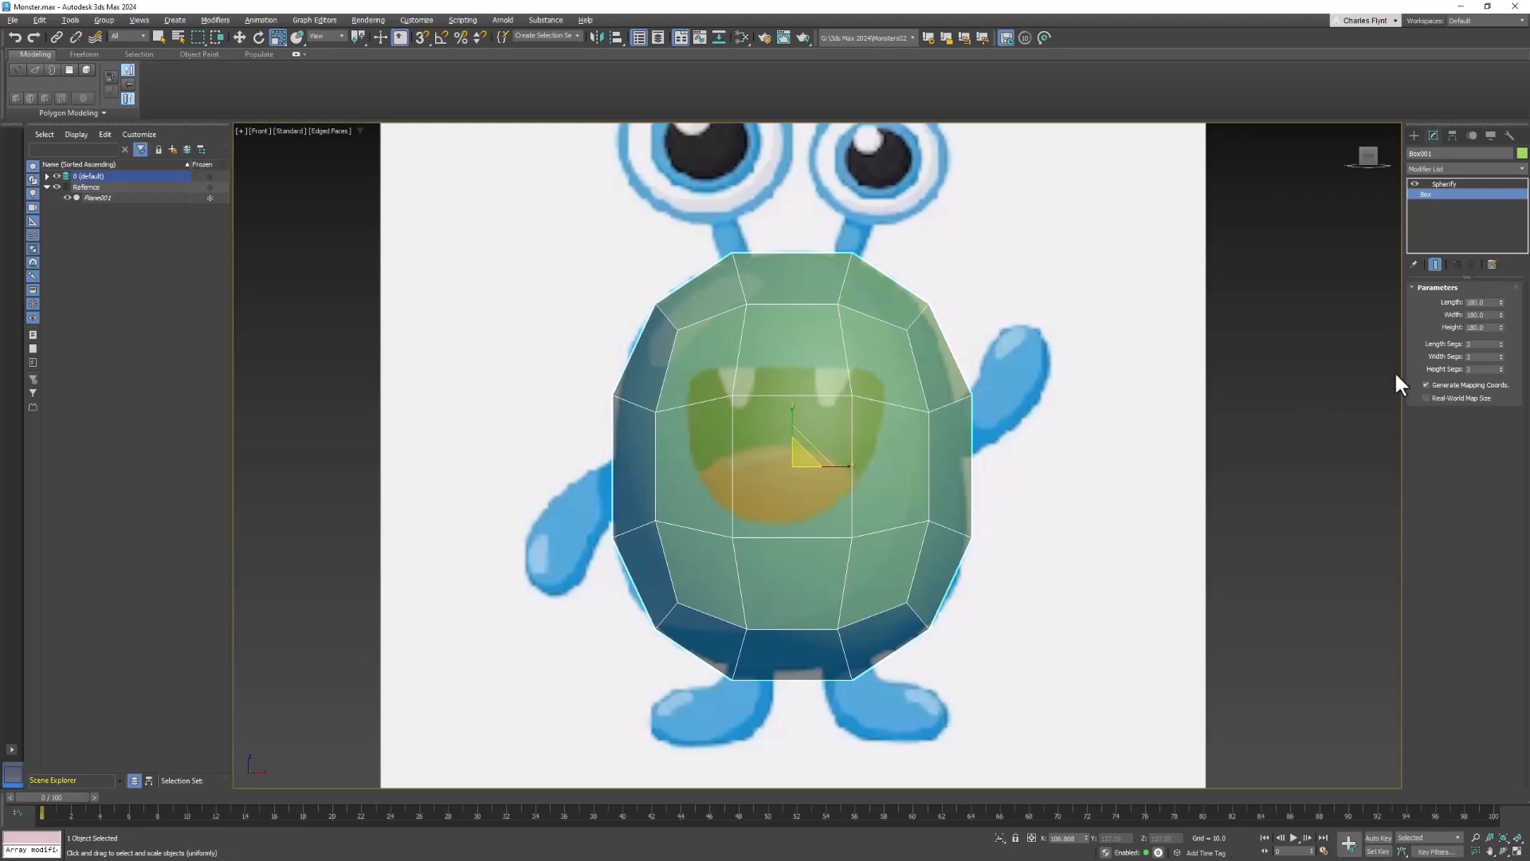
click(1501, 341)
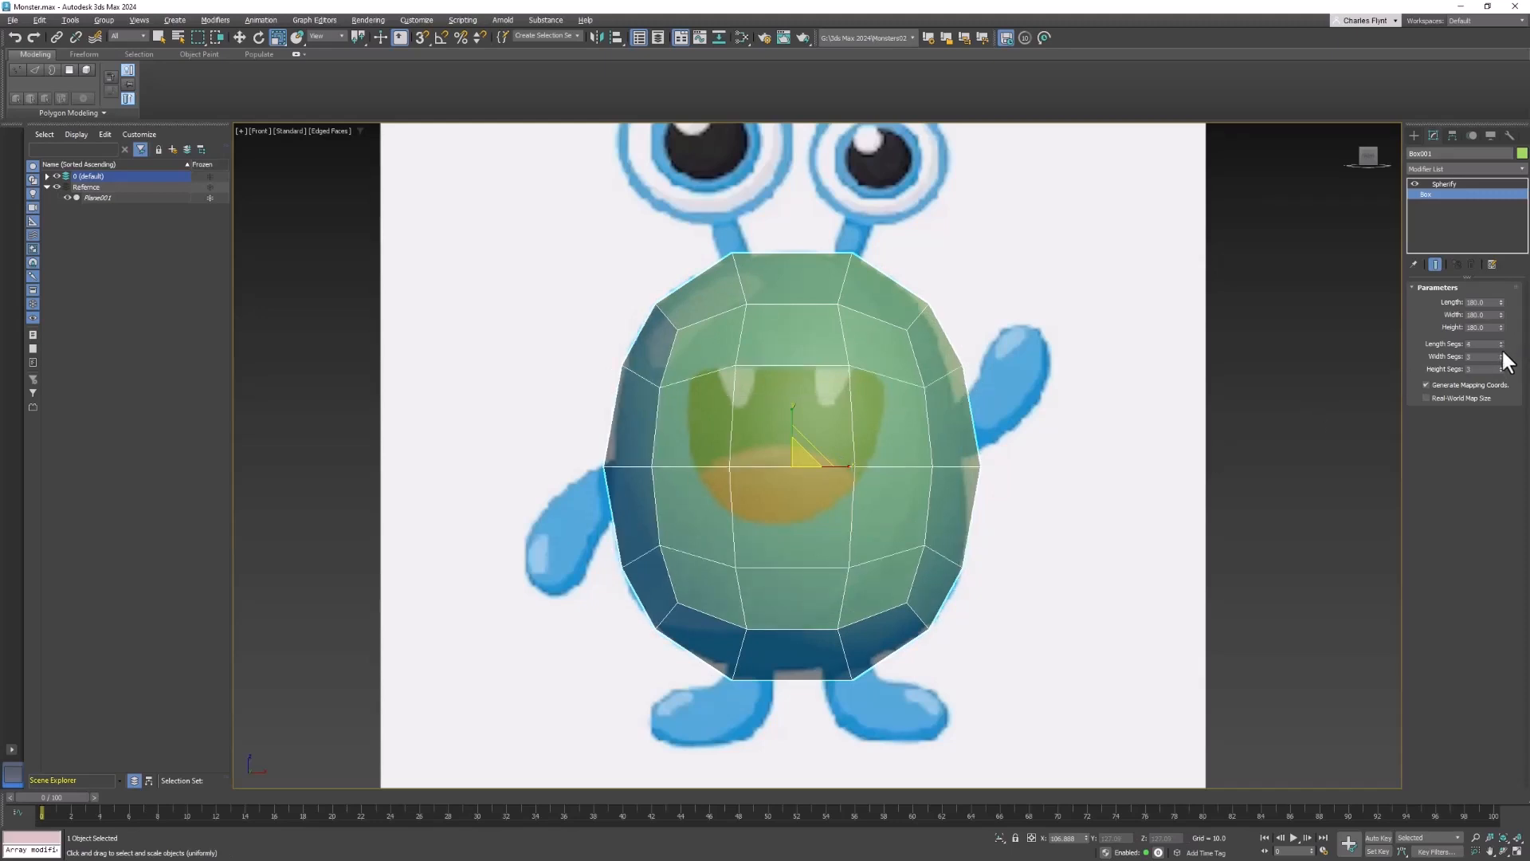
click(1501, 353)
click(1502, 366)
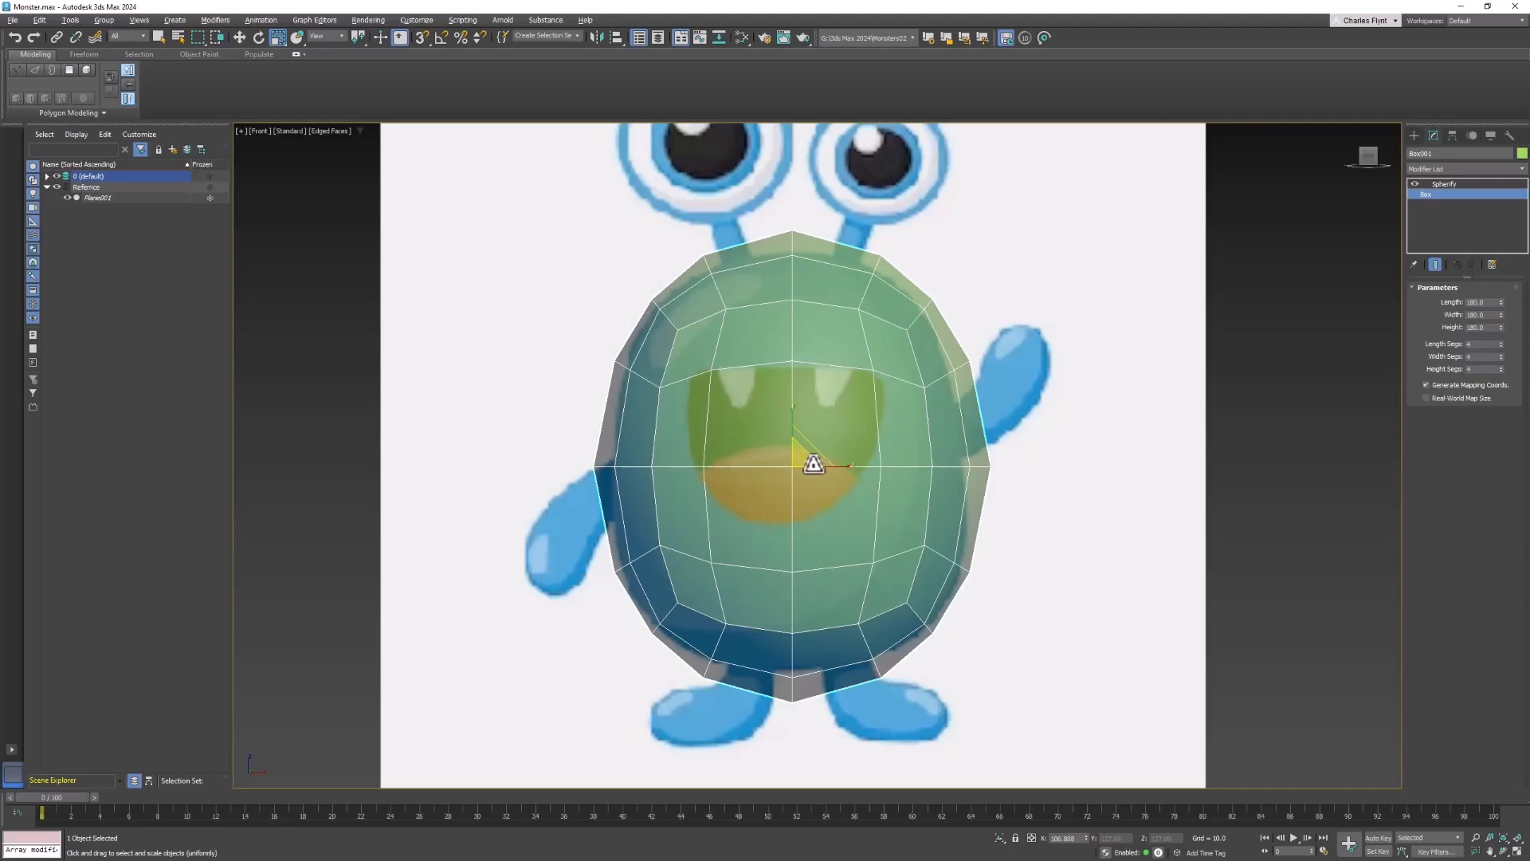
- Switch to the Perspective view and set its shading to Edged Faces
key(p)
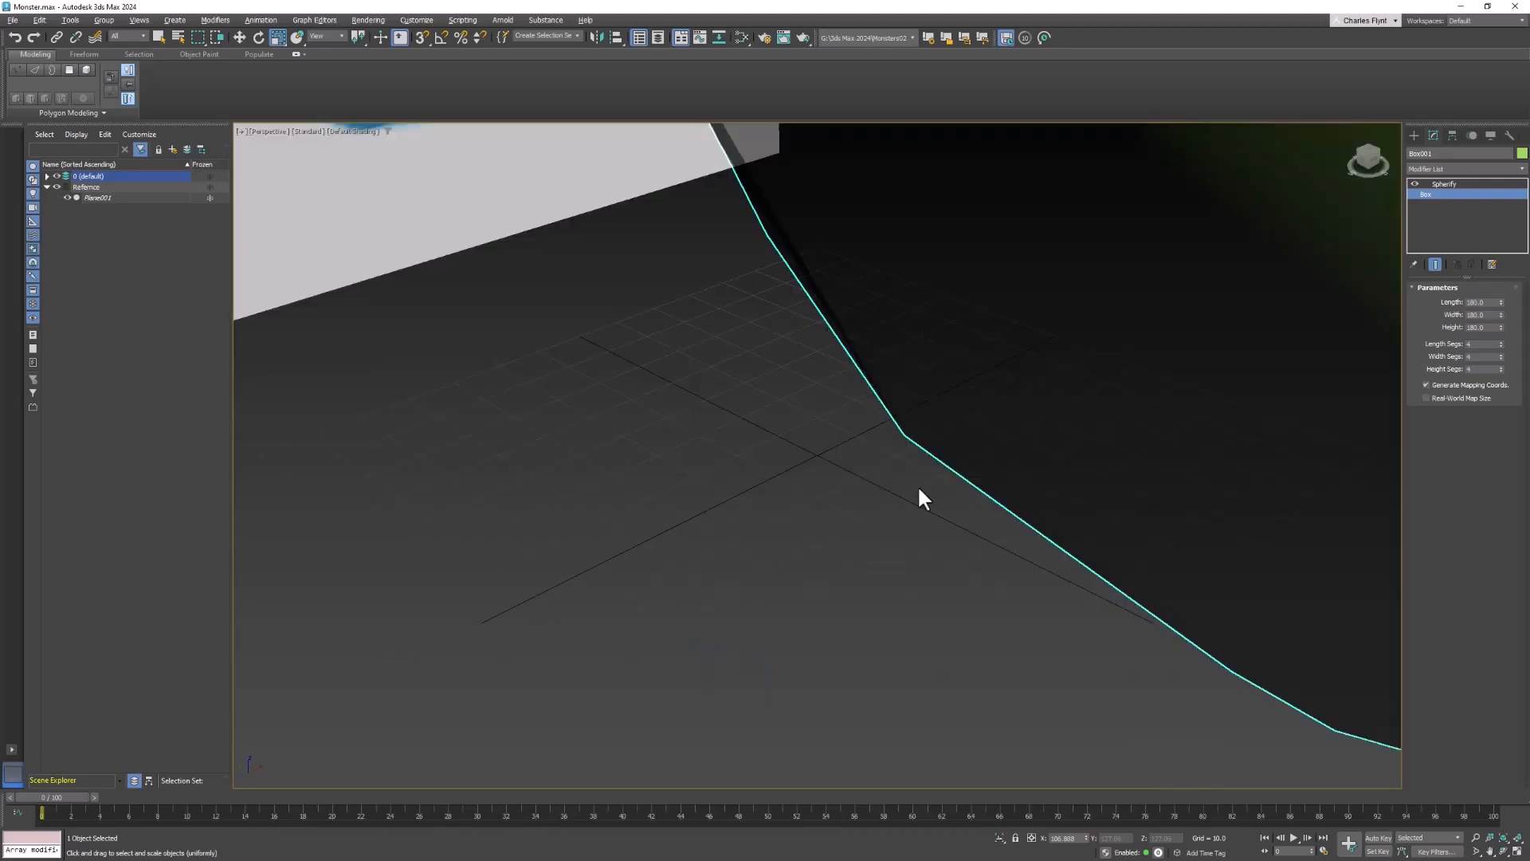
scroll(801, 506, down, 3)
scroll(874, 437, down, 4)
middle_drag(874, 438, 827, 484)
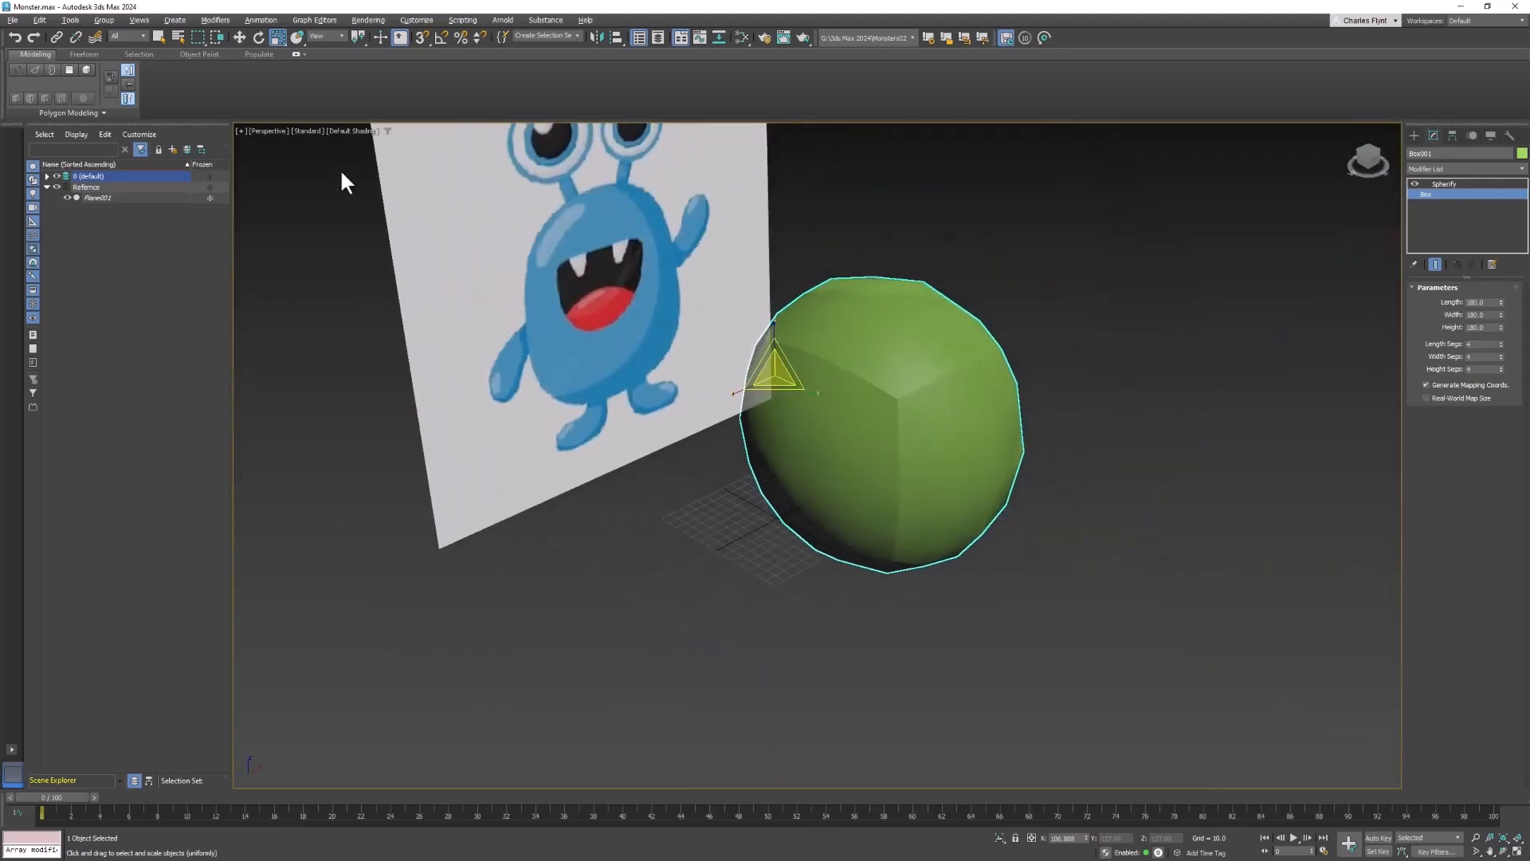
click(357, 126)
click(357, 128)
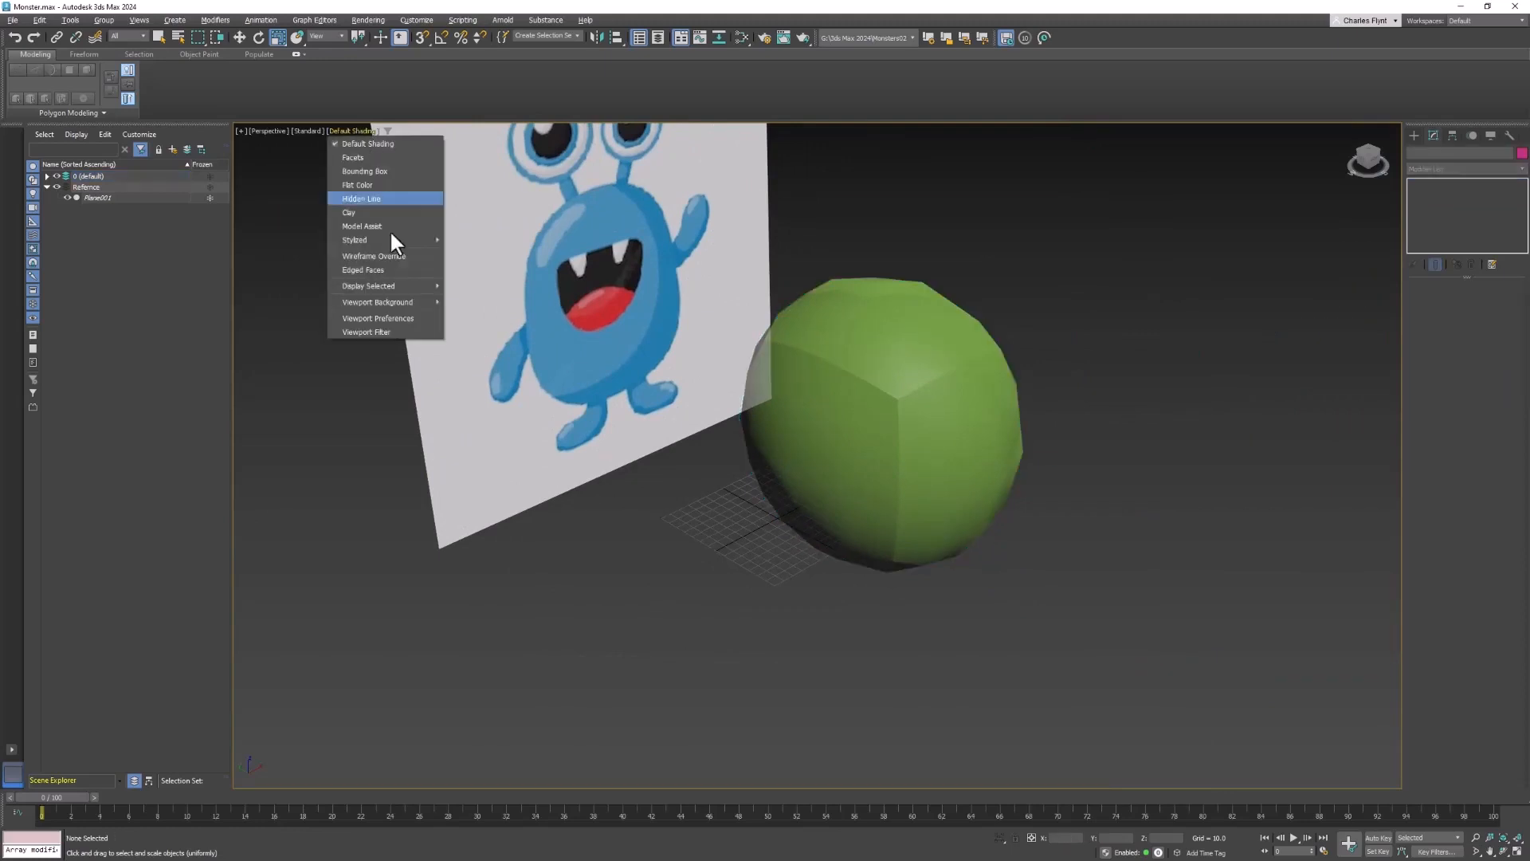
click(405, 271)
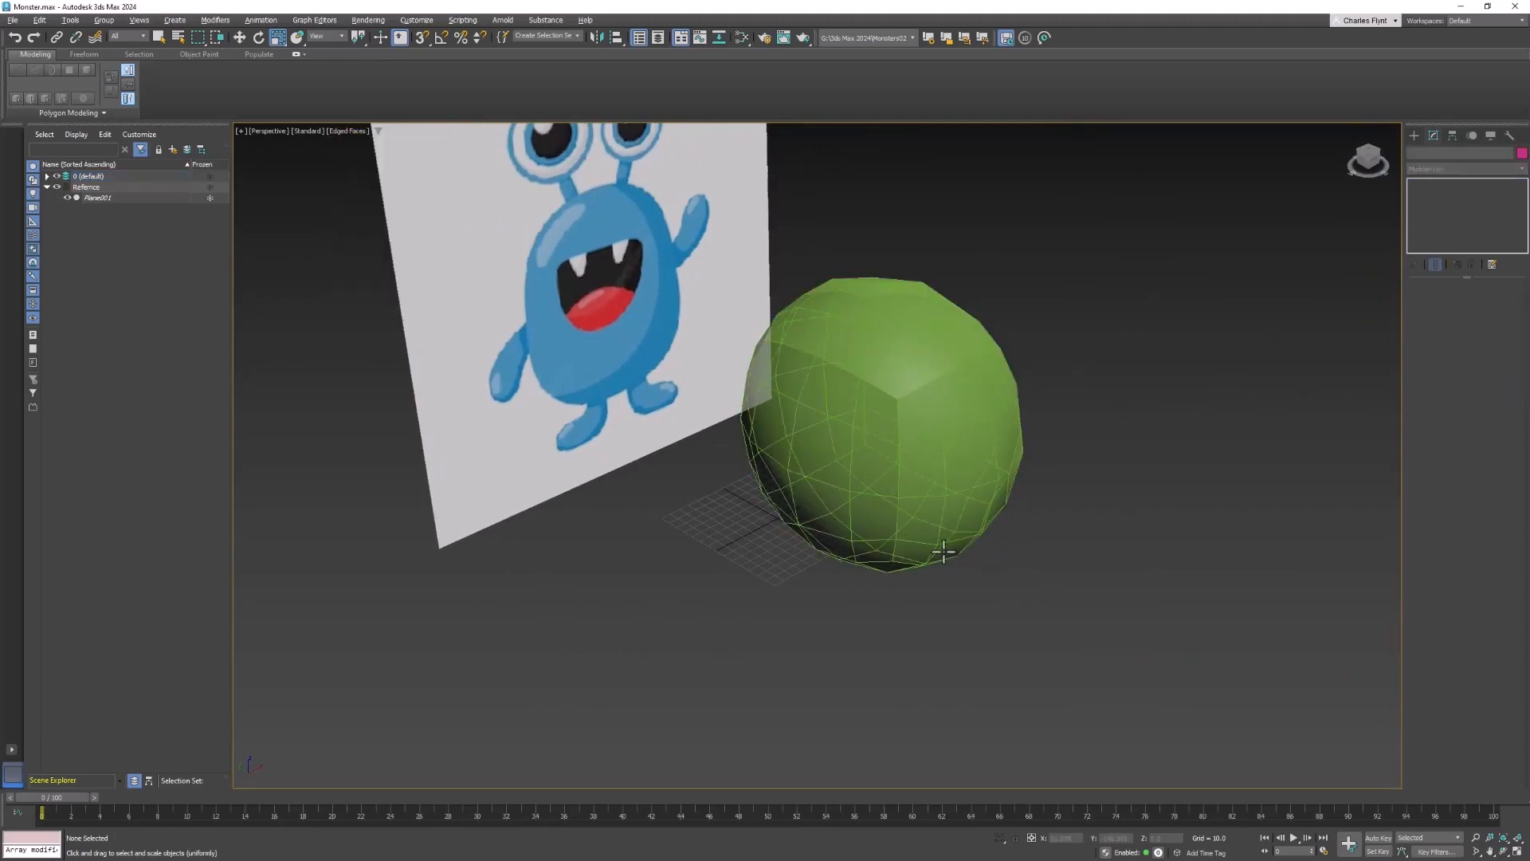
- Open the body's Object Properties in the Perspective view and raise its visibility to full
mouse_move(942, 551)
alt+middle_down()
mouse_move(943, 512)
mouse_move(965, 531)
alt+middle_up()
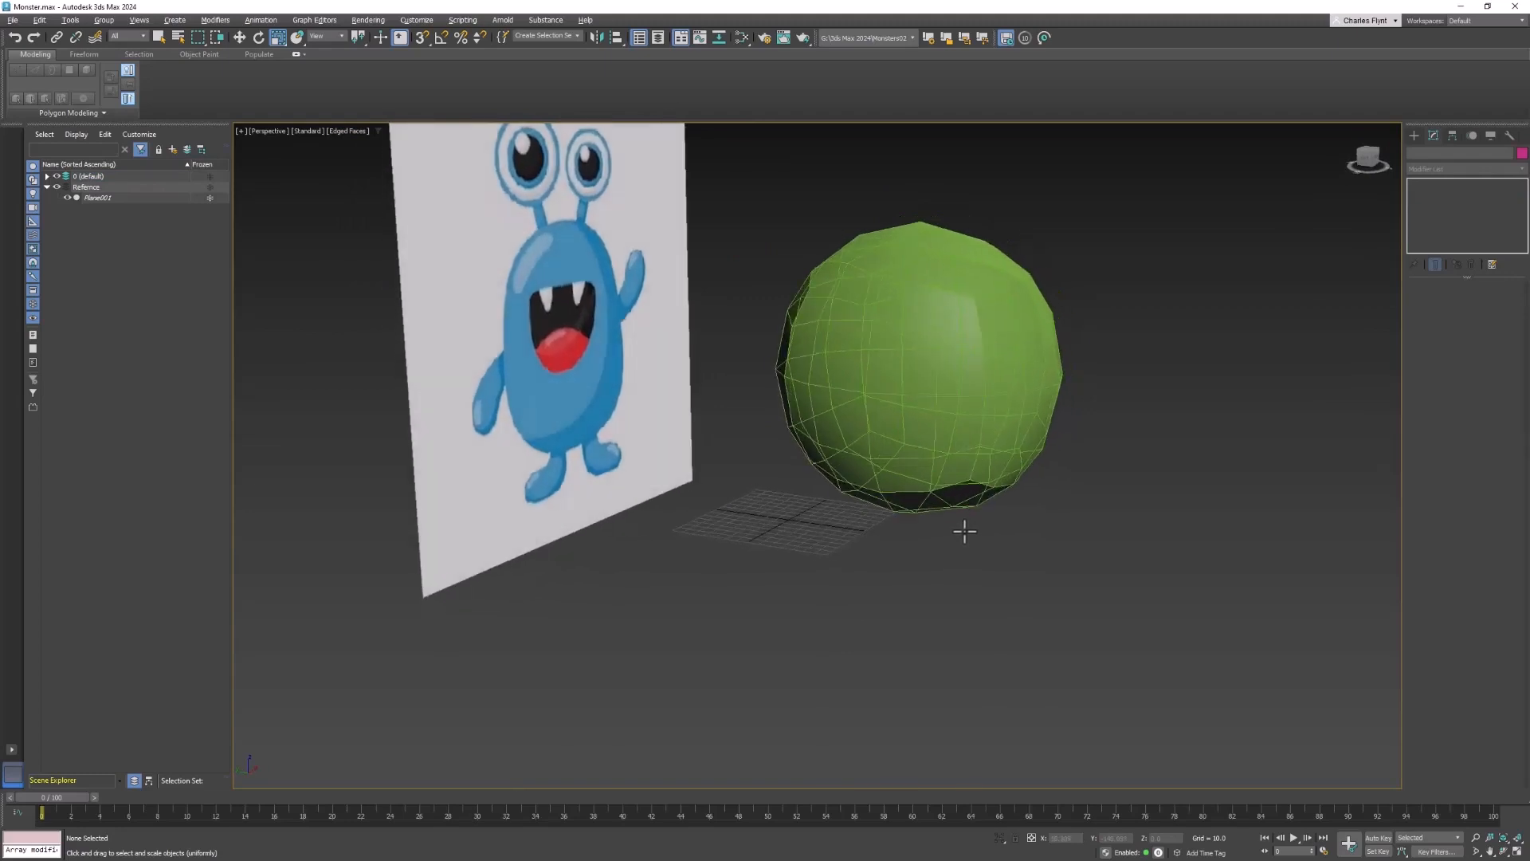
alt+middle_drag(903, 394, 843, 368)
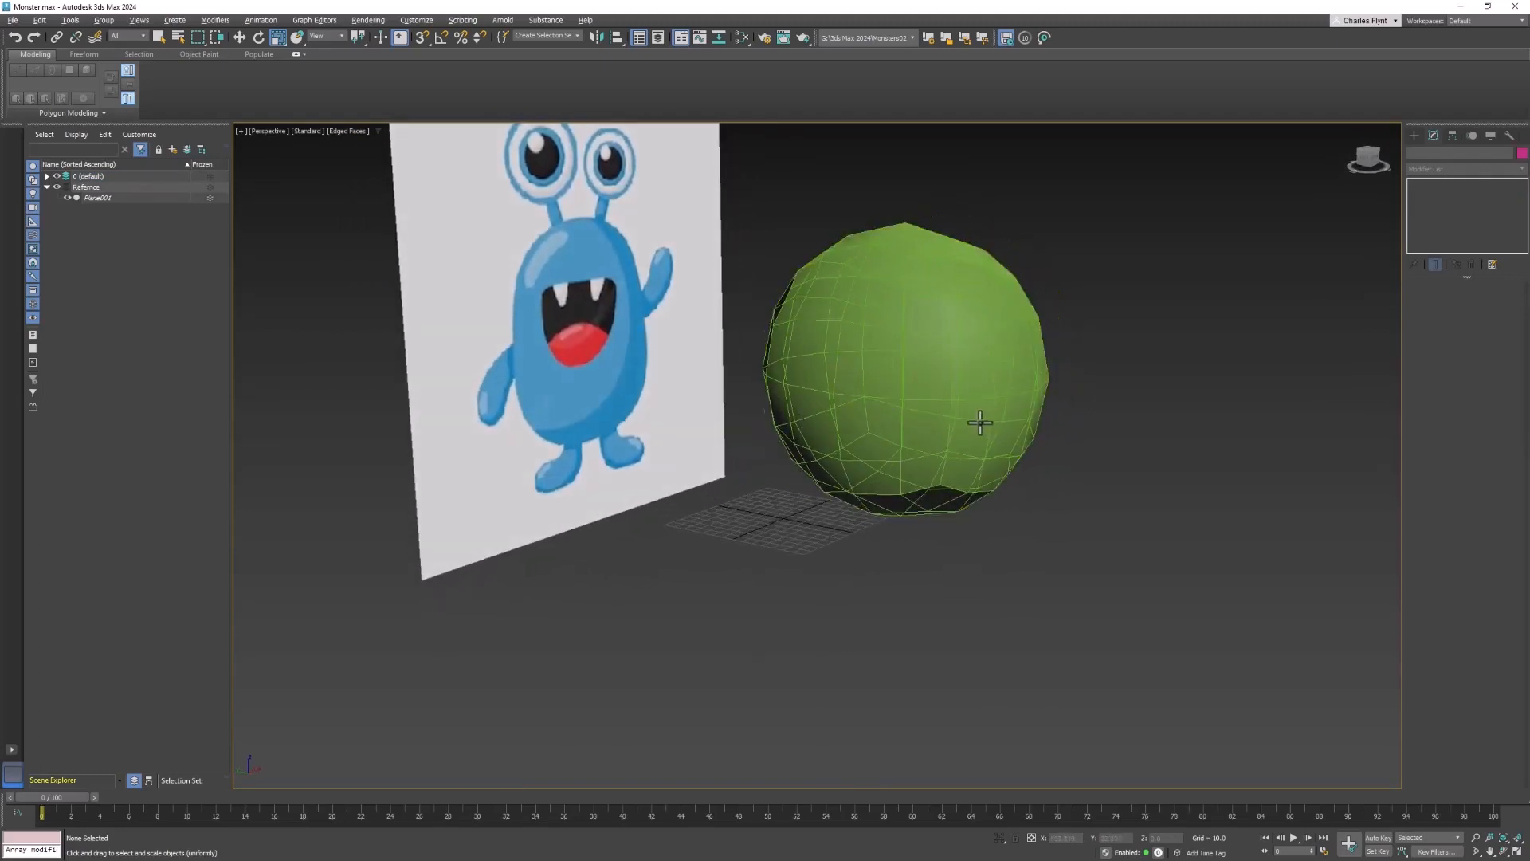
alt+middle_drag(973, 420, 823, 324)
right_click(824, 323)
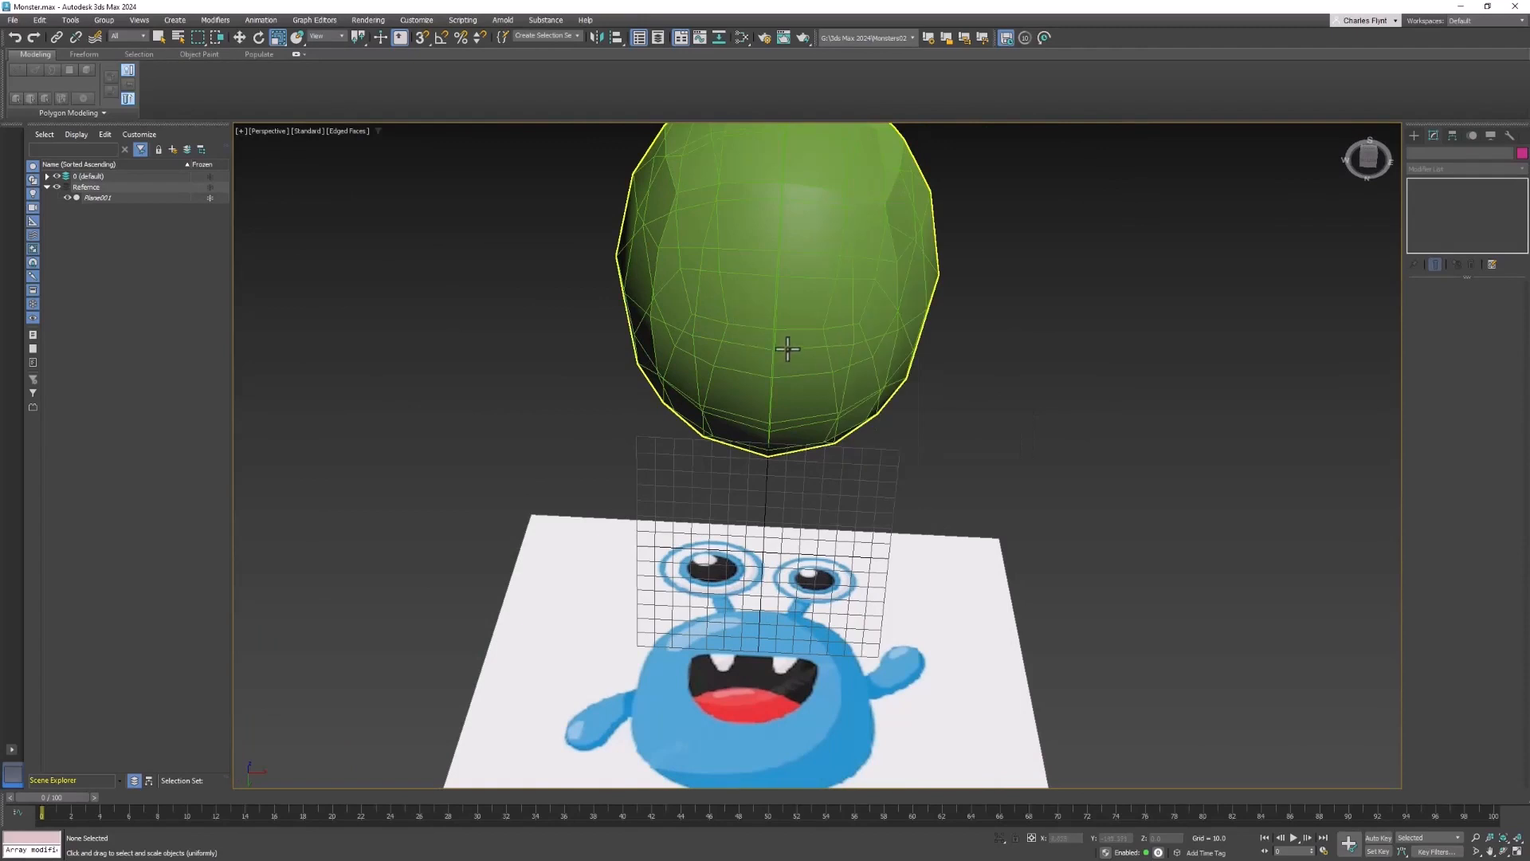
right_click(779, 342)
click(824, 385)
right_click(836, 309)
click(902, 427)
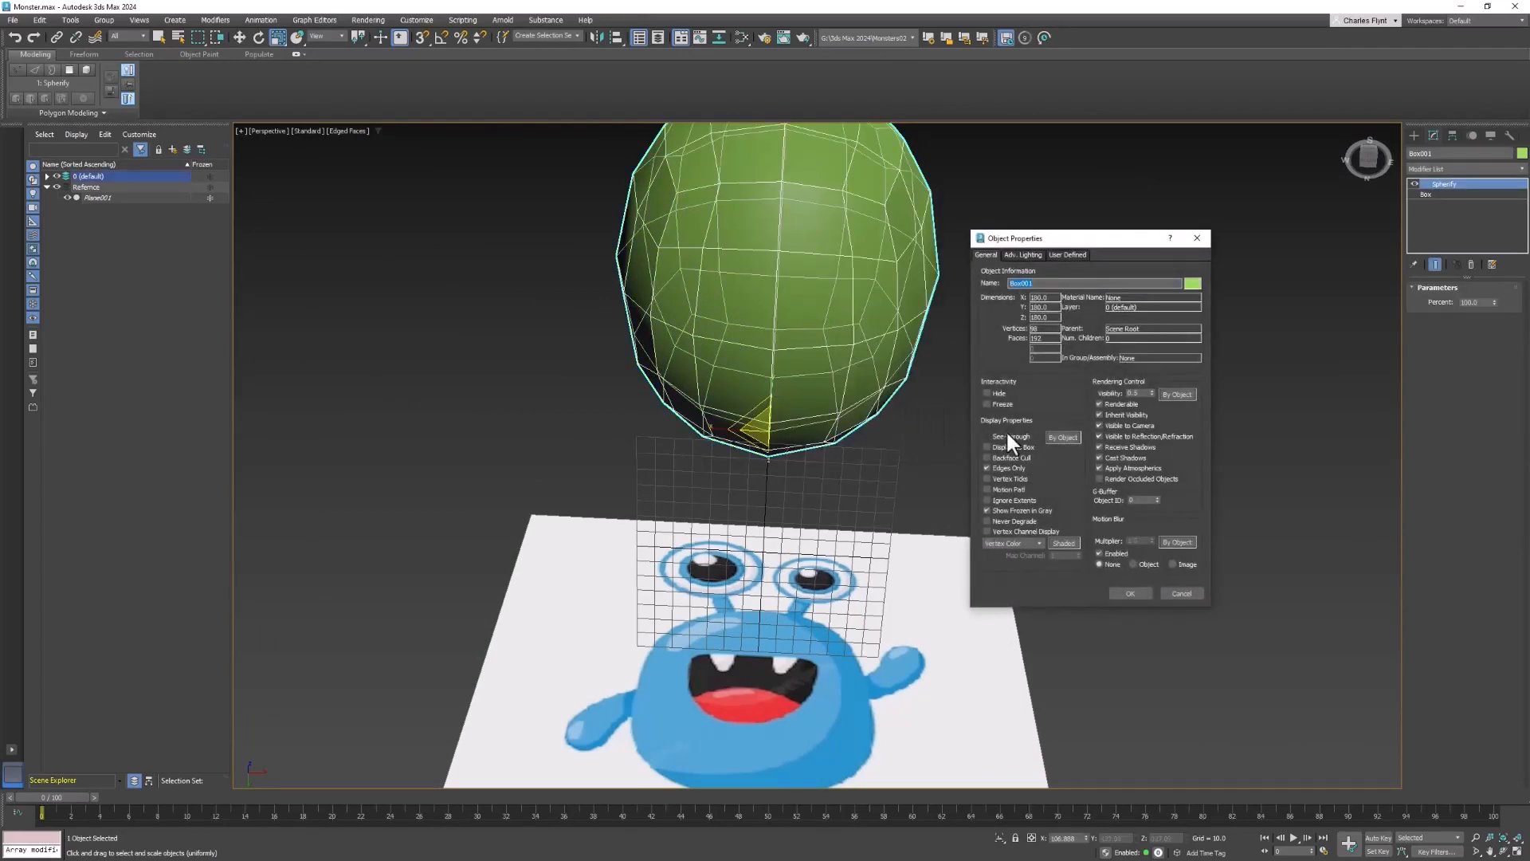
drag(1150, 393, 1162, 327)
click(1129, 593)
- Return to the Front view and lower the body's visibility in its Object Properties
alt+middle_drag(787, 387, 793, 351)
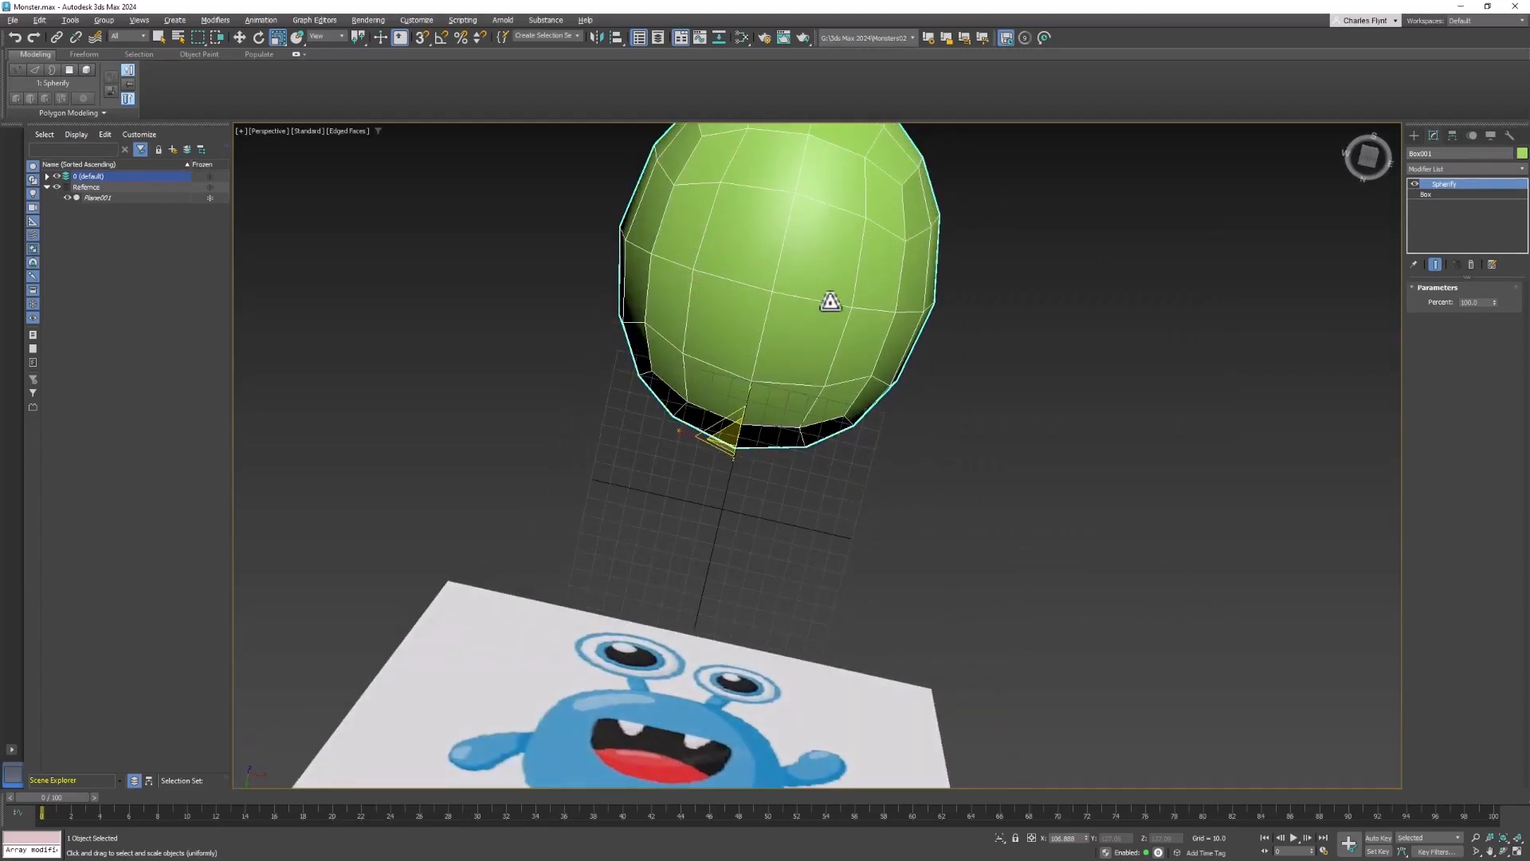
alt+middle_drag(820, 297, 777, 411)
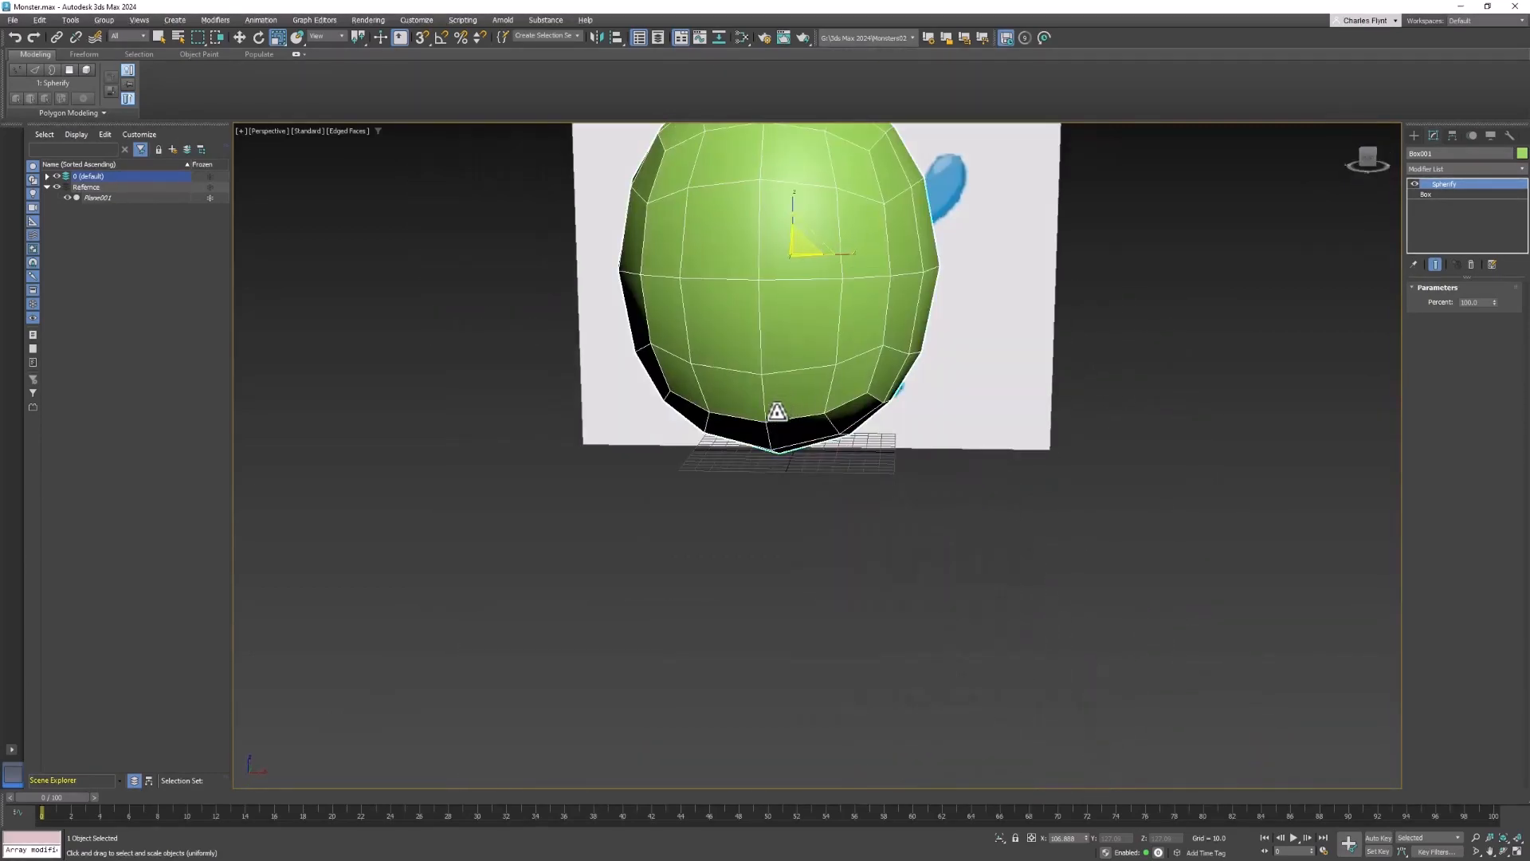
key(f)
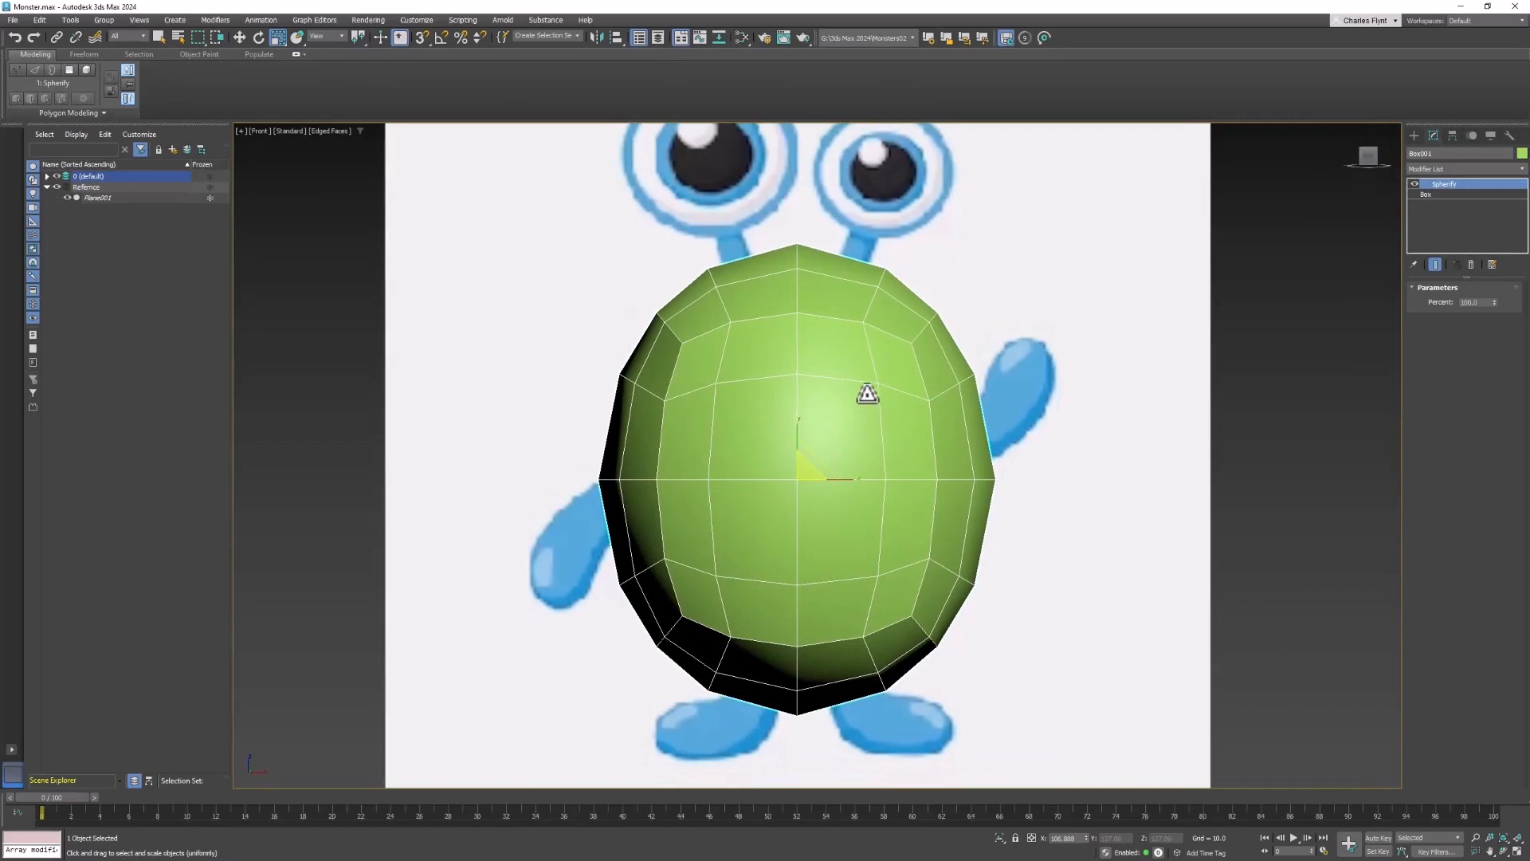
right_click(868, 497)
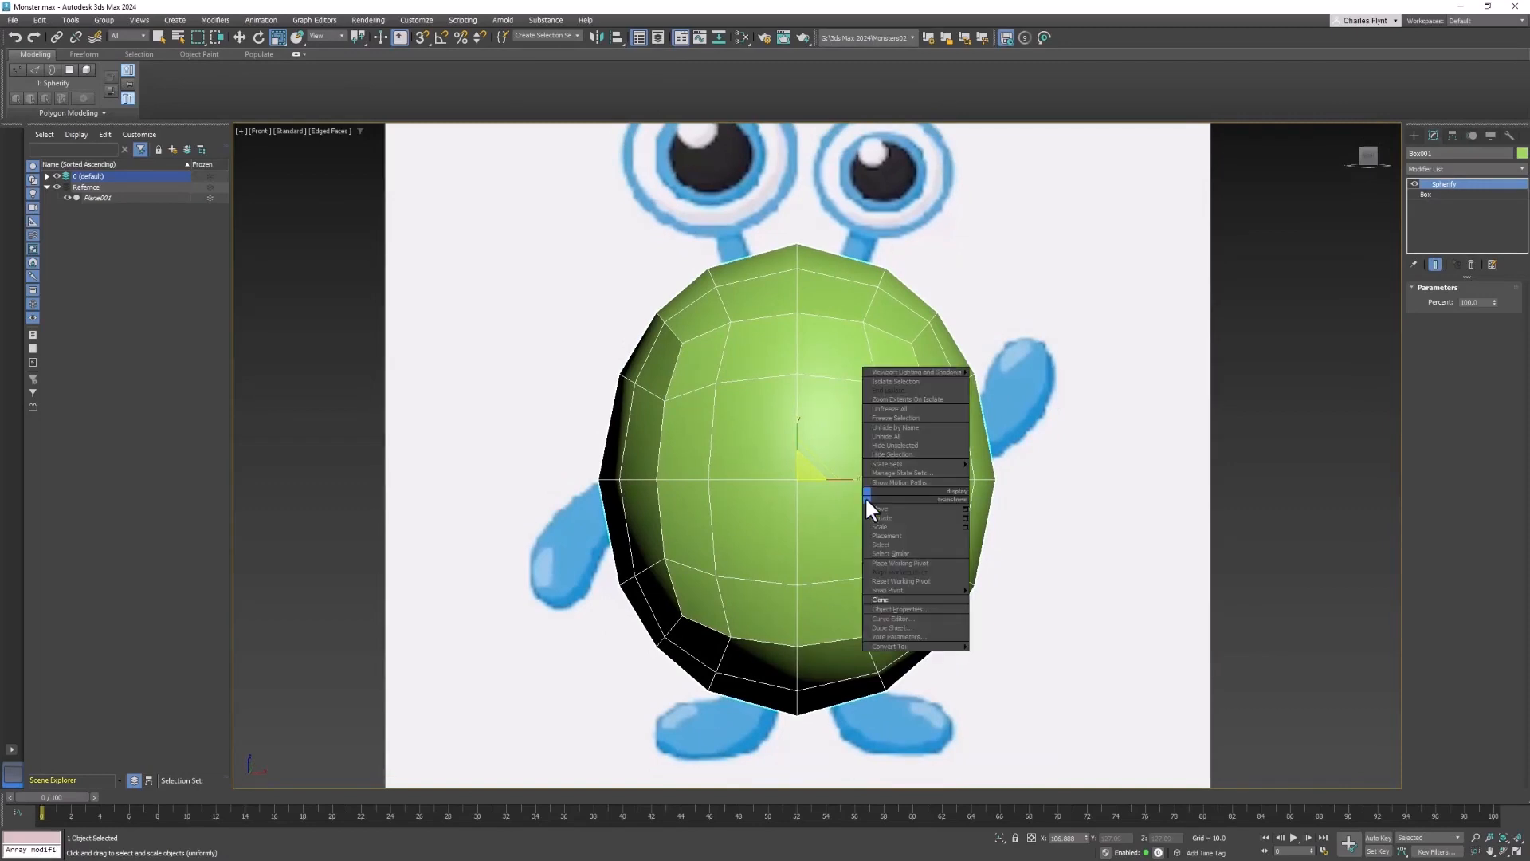
click(916, 603)
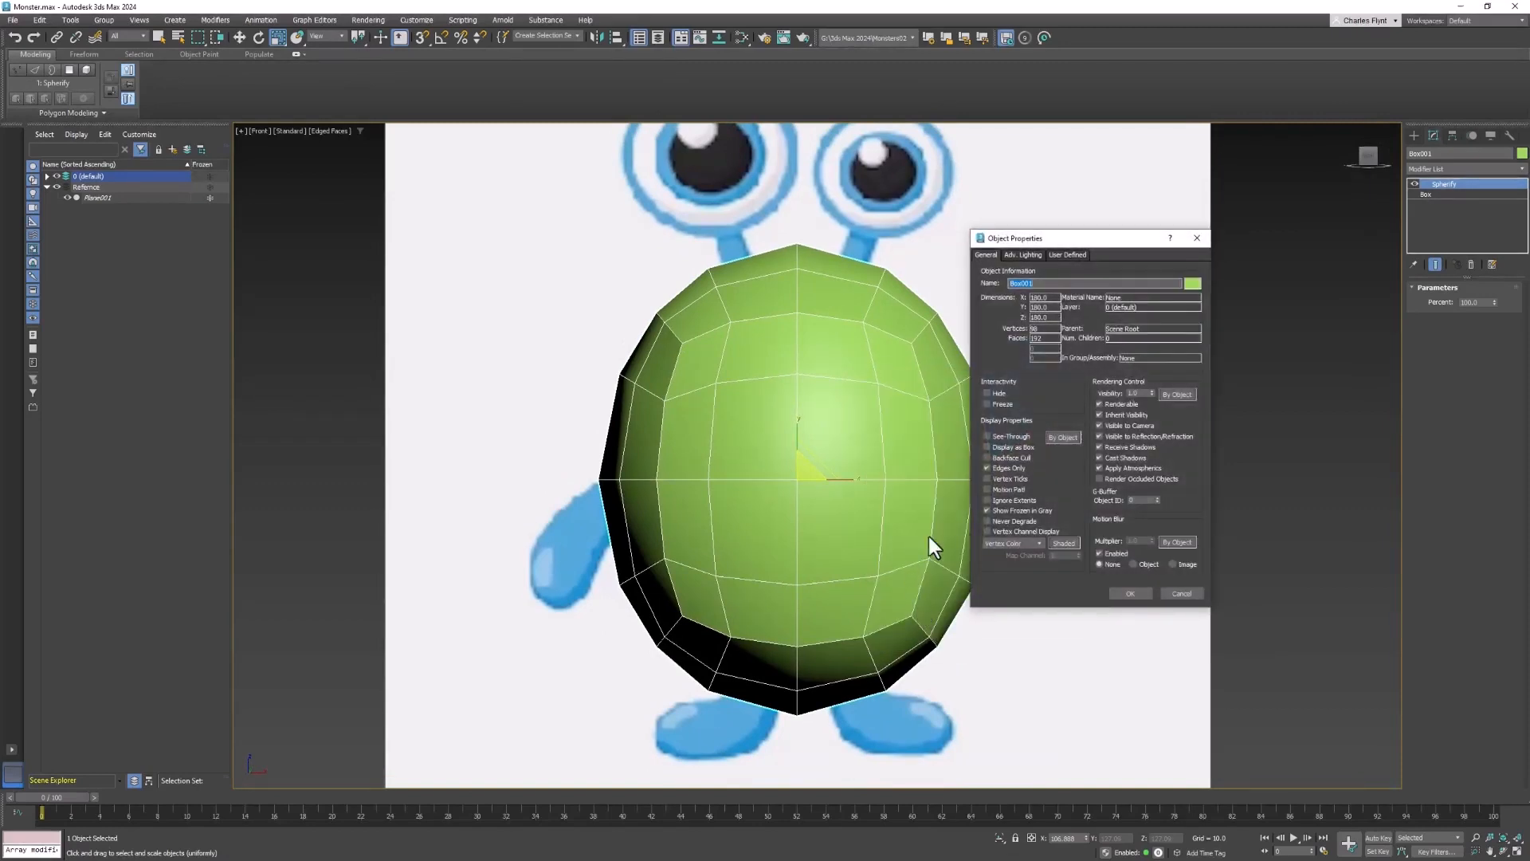
click(1150, 395)
click(1126, 592)
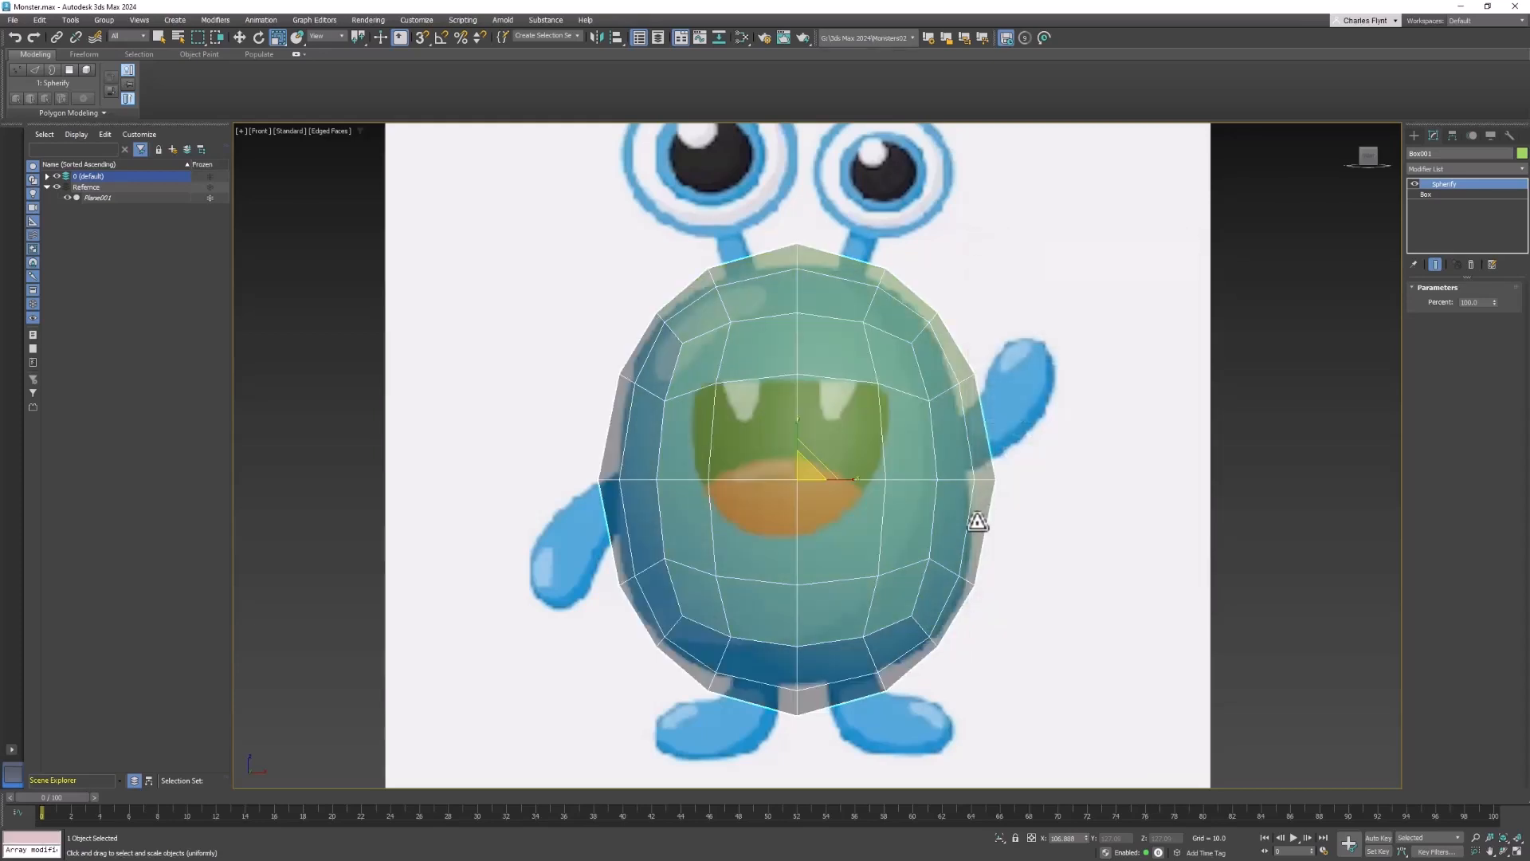
- Set the box's length, width and height segments to 5 each
click(1450, 195)
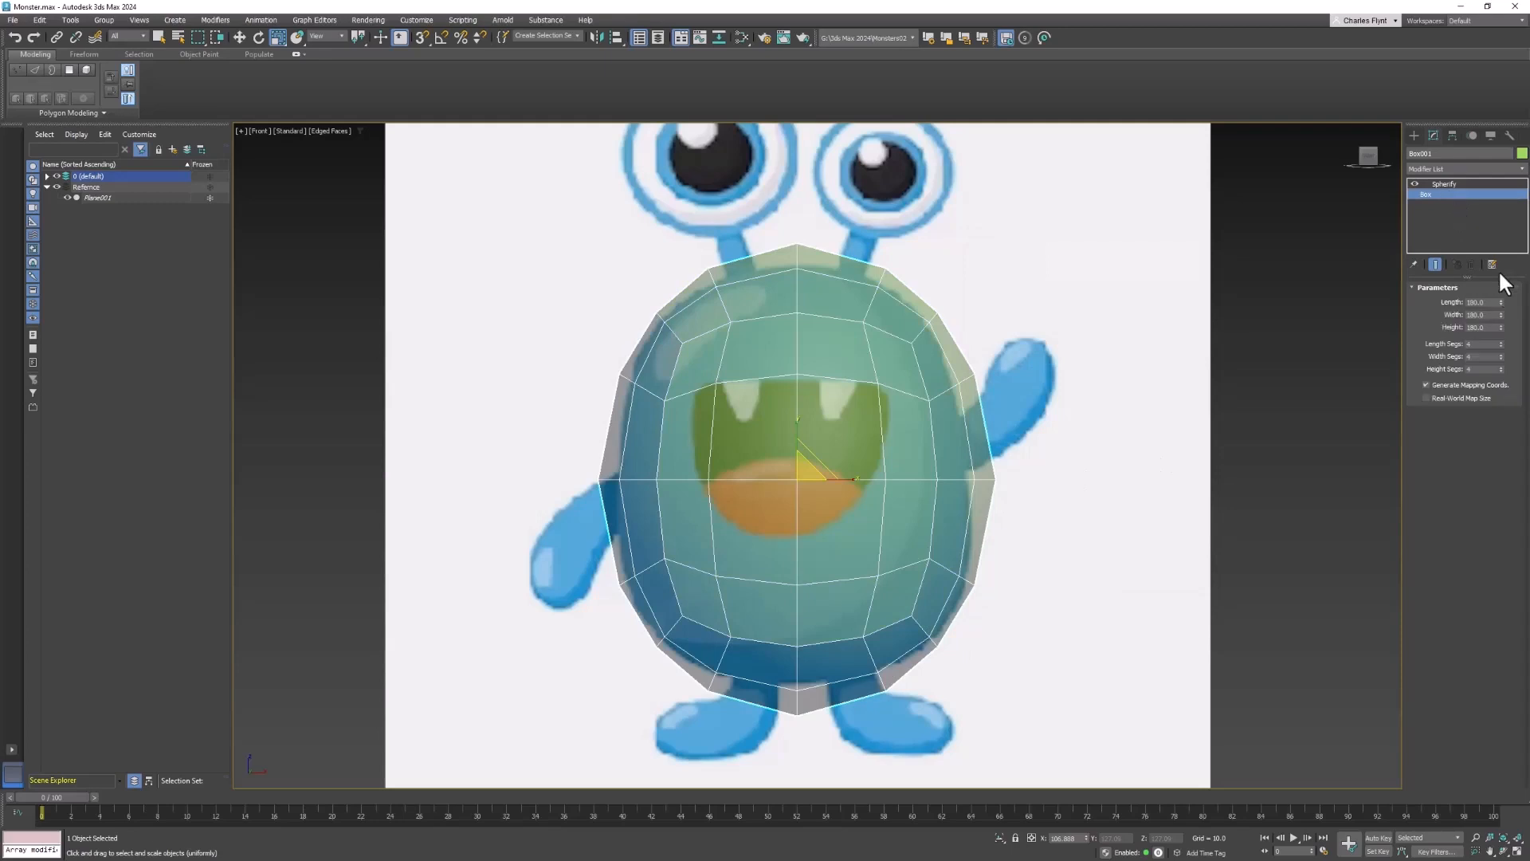
click(1500, 341)
click(1500, 354)
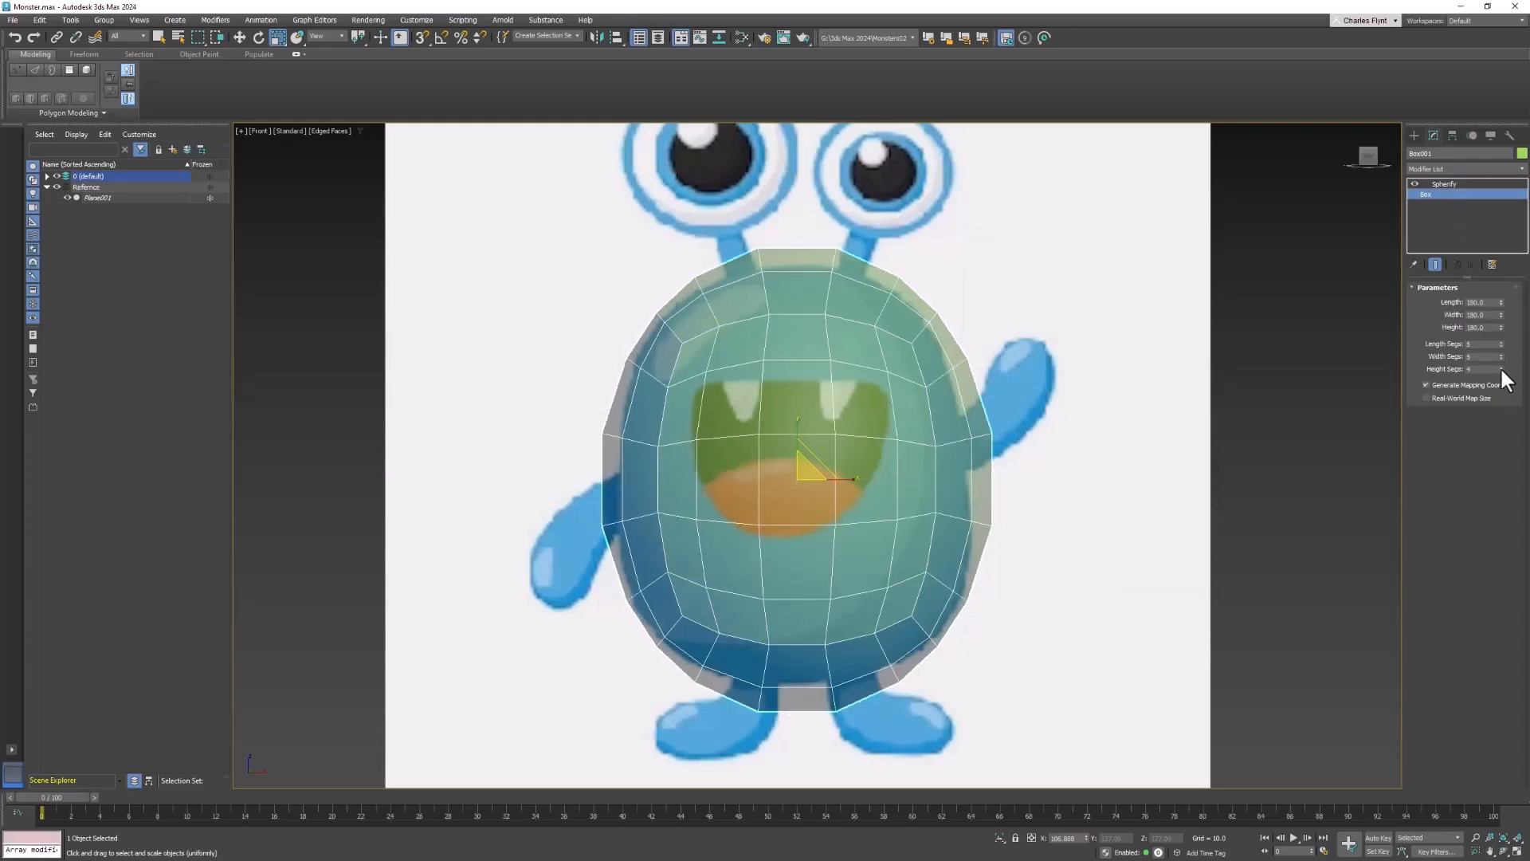
click(1500, 367)
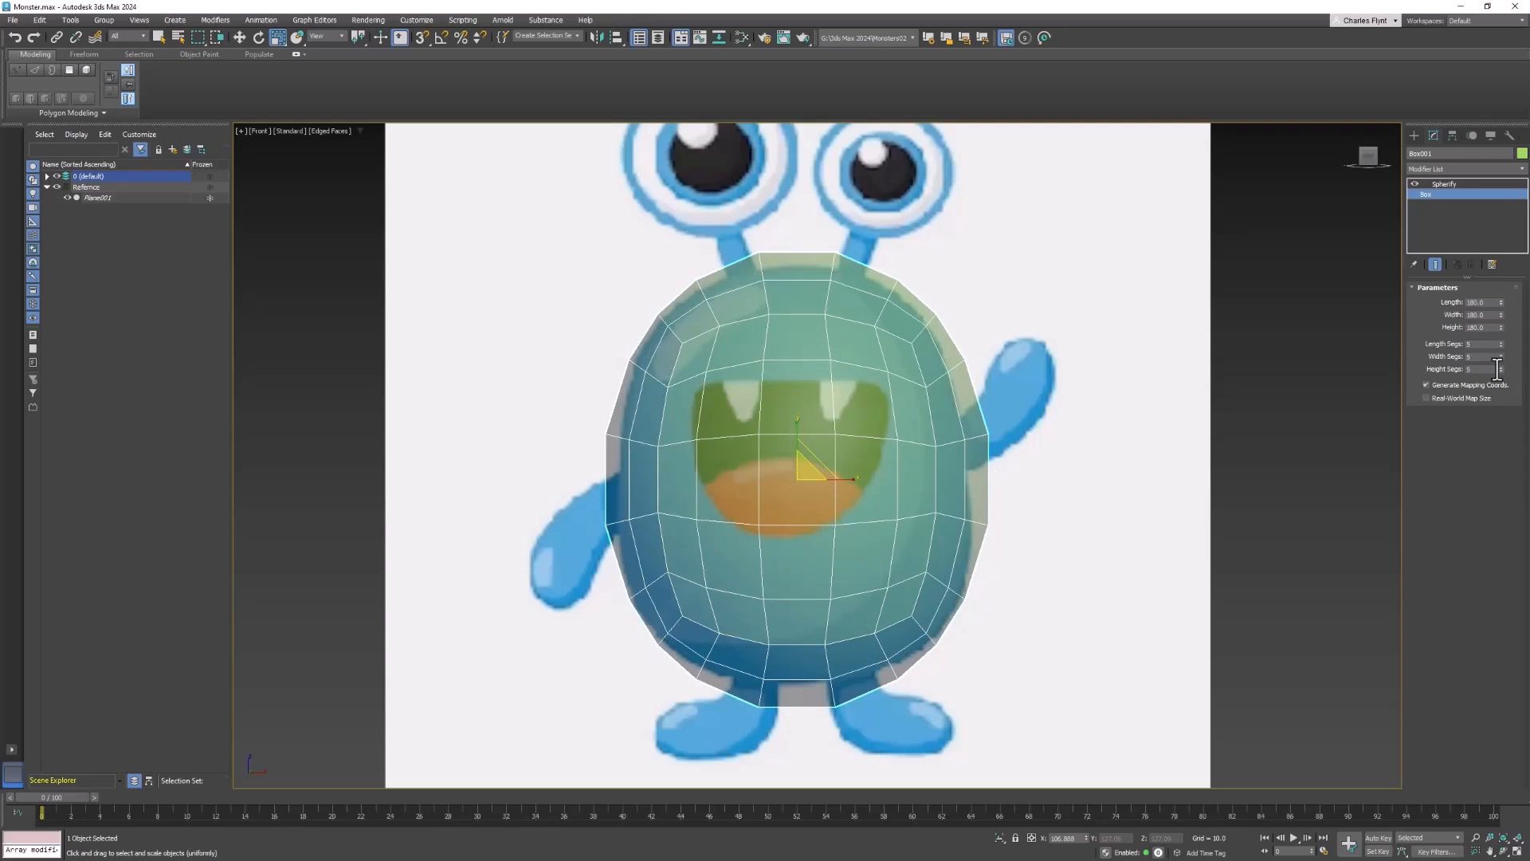
- Open the body's Object Properties in an orbited view and raise its visibility to full opacity
middle_drag(937, 509, 755, 499)
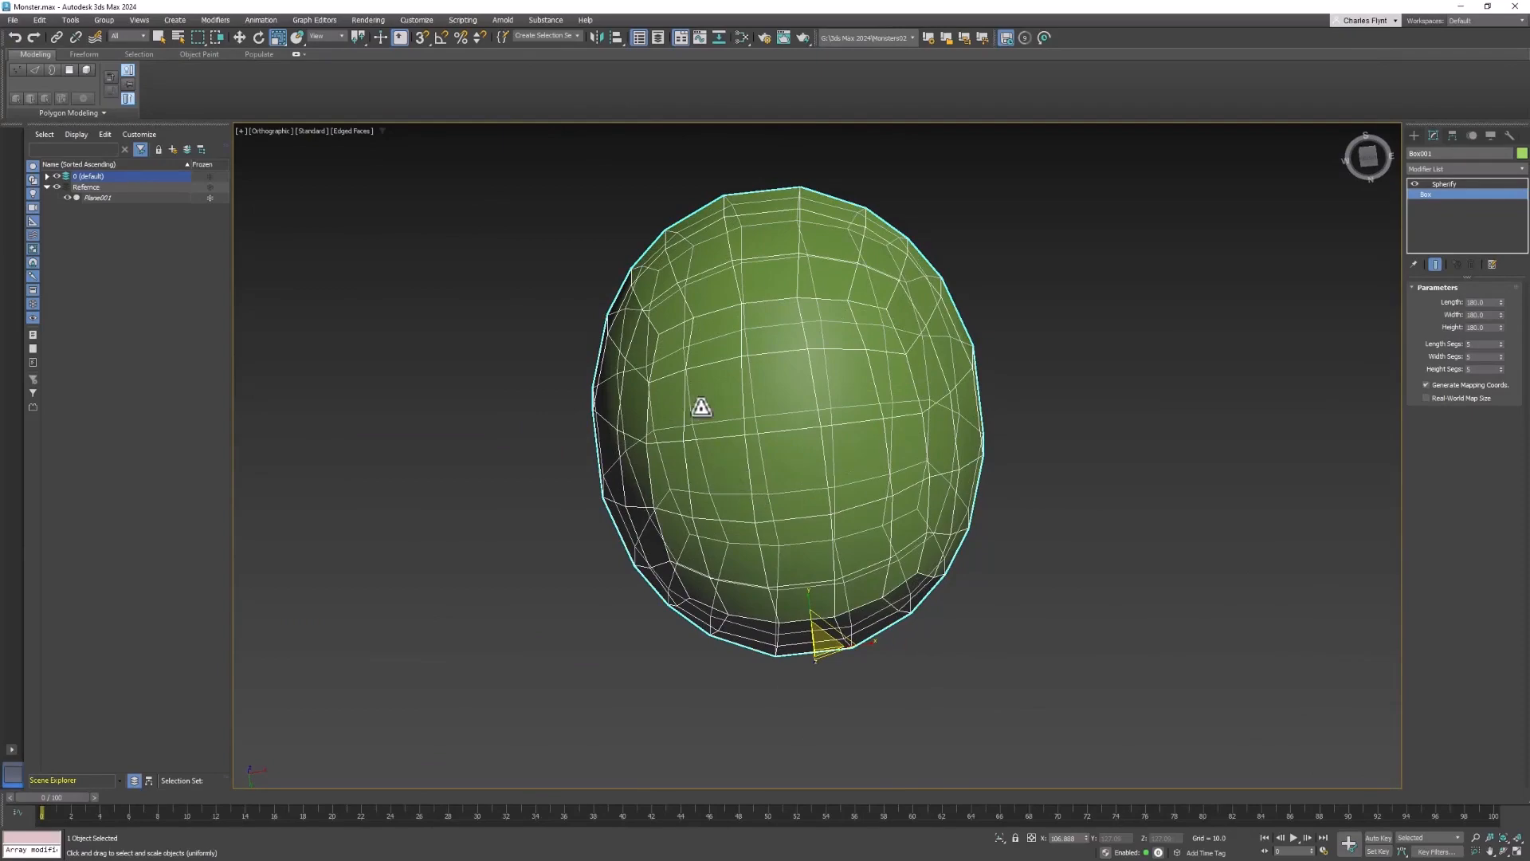
alt+middle_drag(880, 373, 823, 502)
right_click(965, 331)
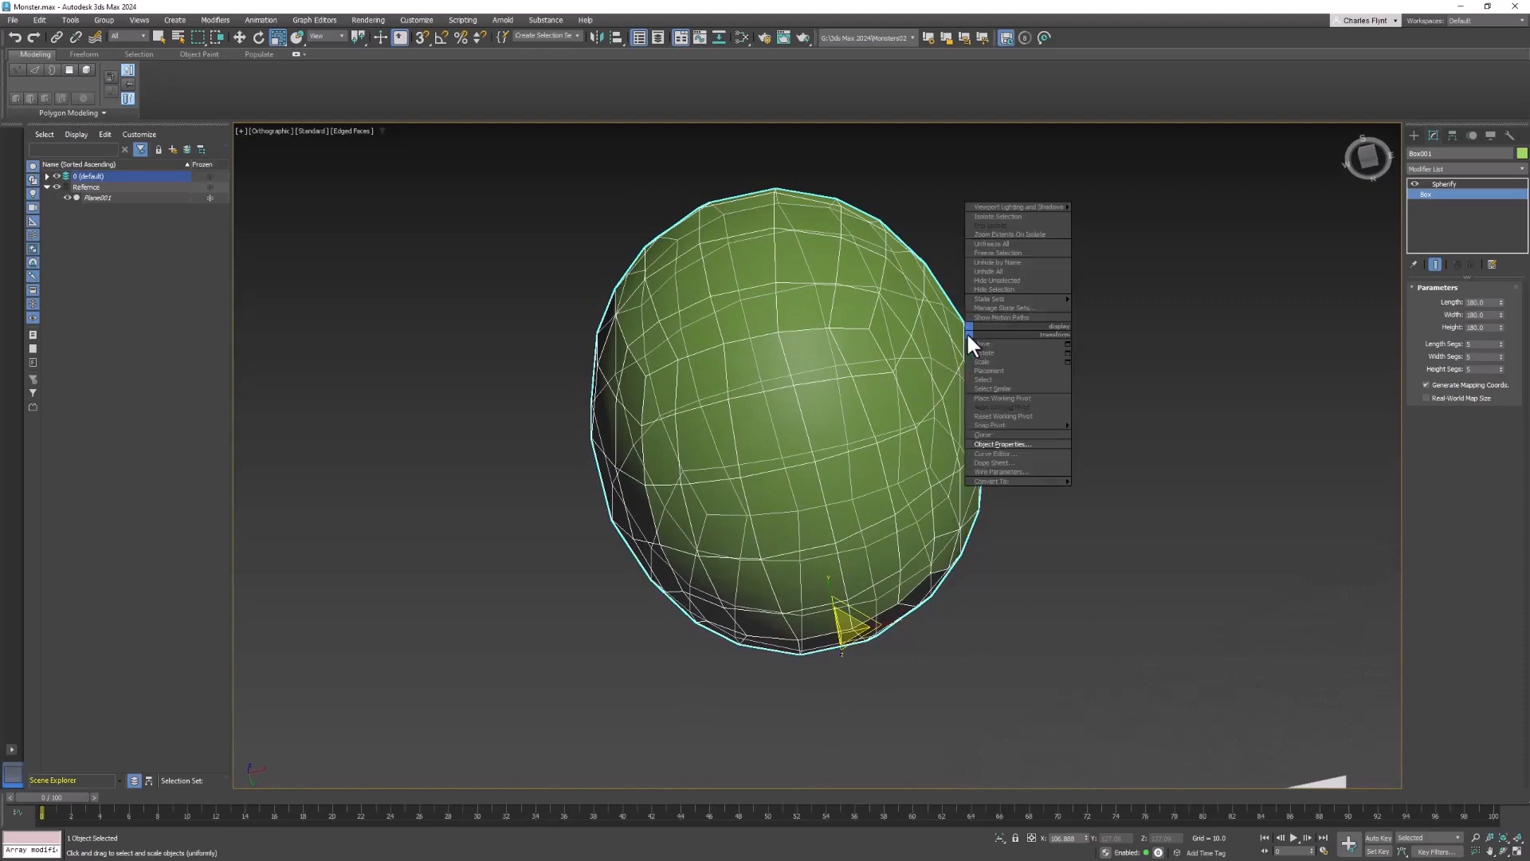
click(1058, 442)
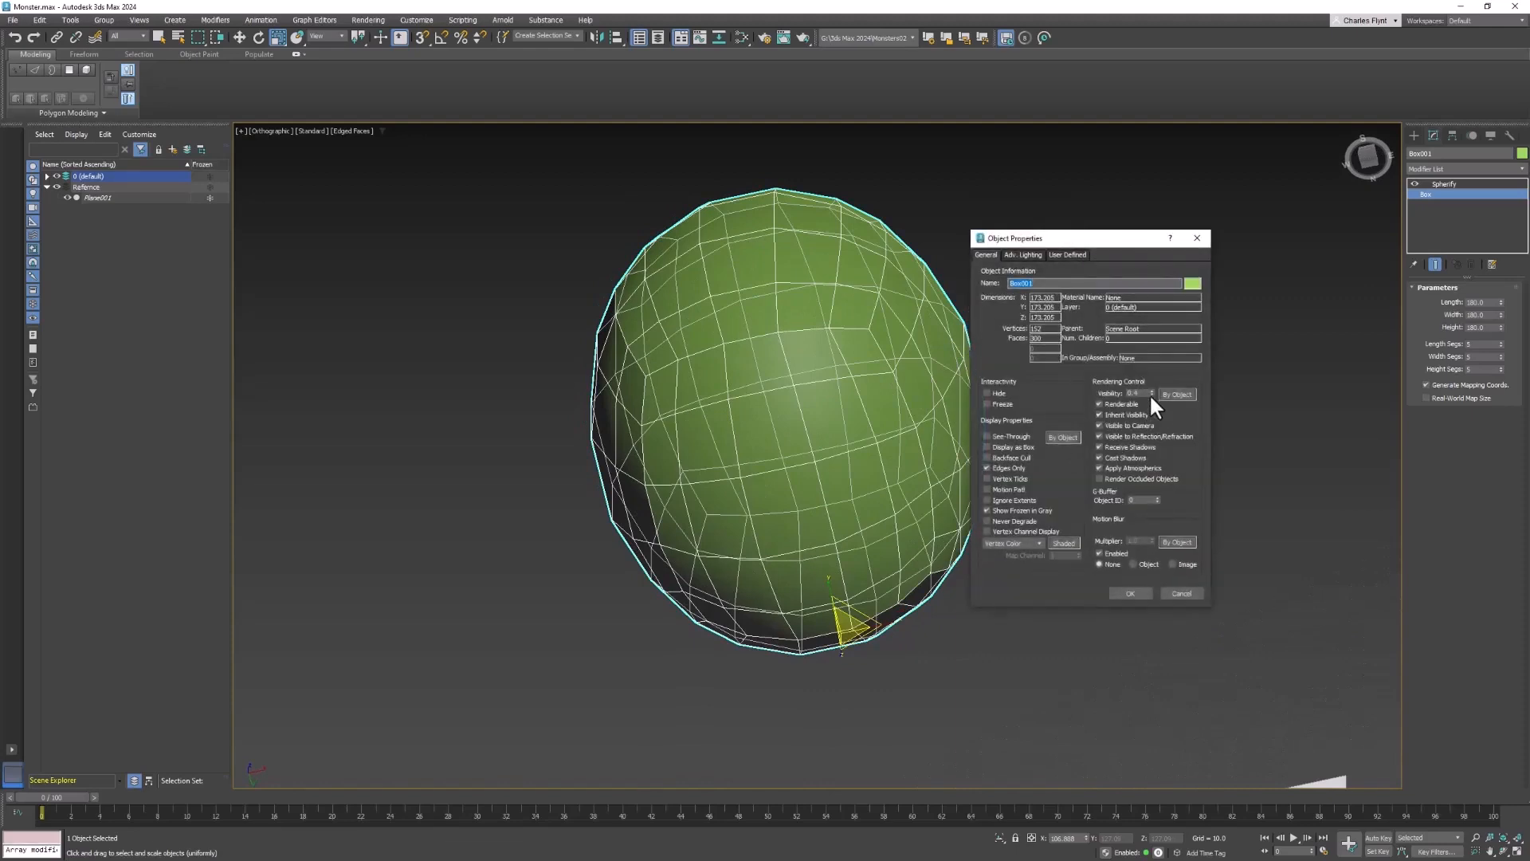
drag(1149, 393, 1156, 327)
click(1130, 592)
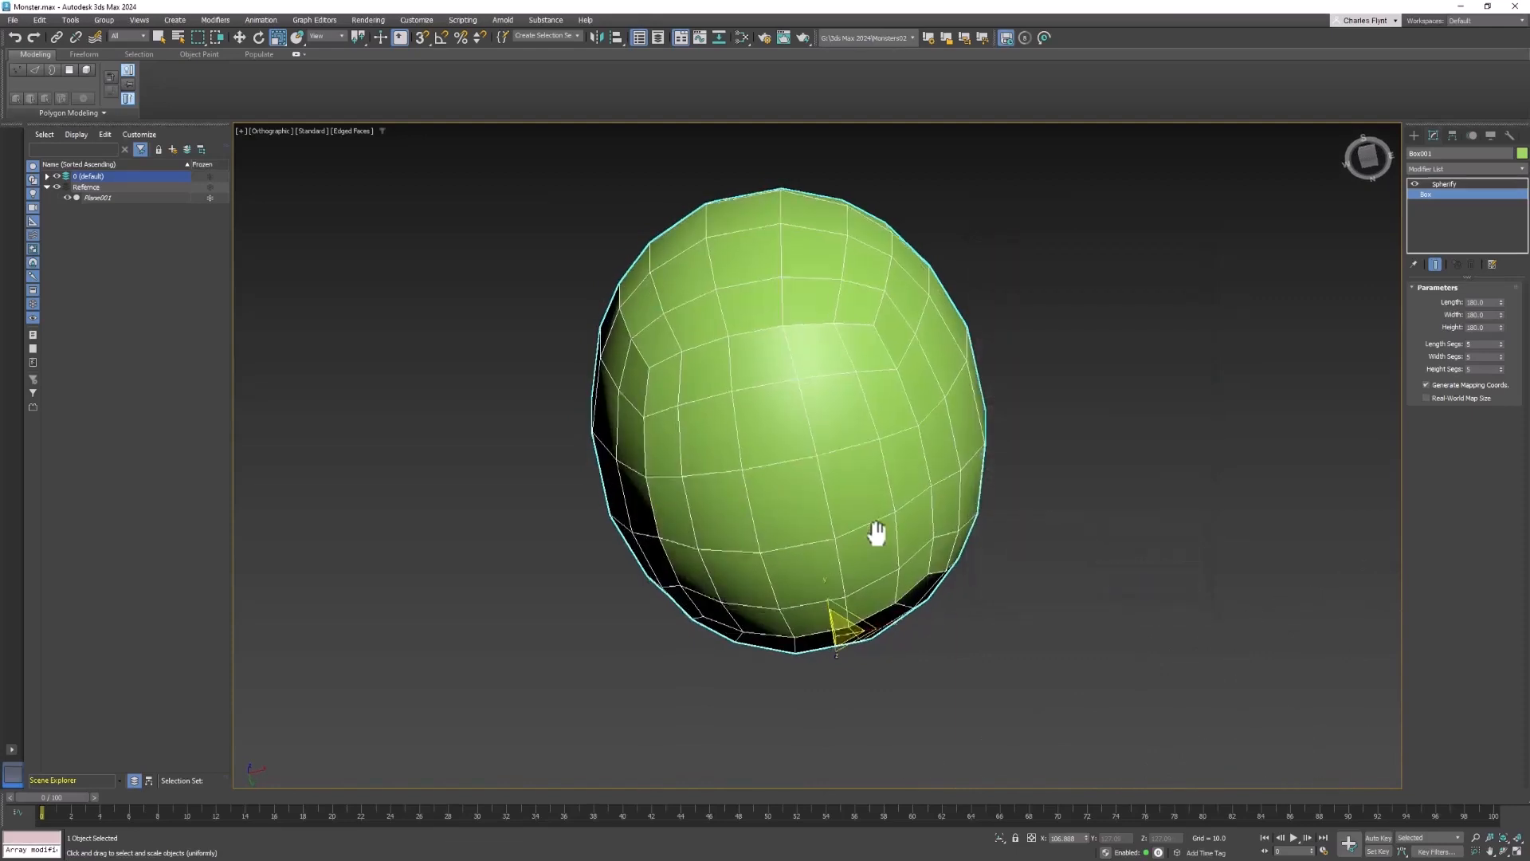
- Set the box's length, width and height segments to 6 each
alt+middle_drag(876, 532, 888, 505)
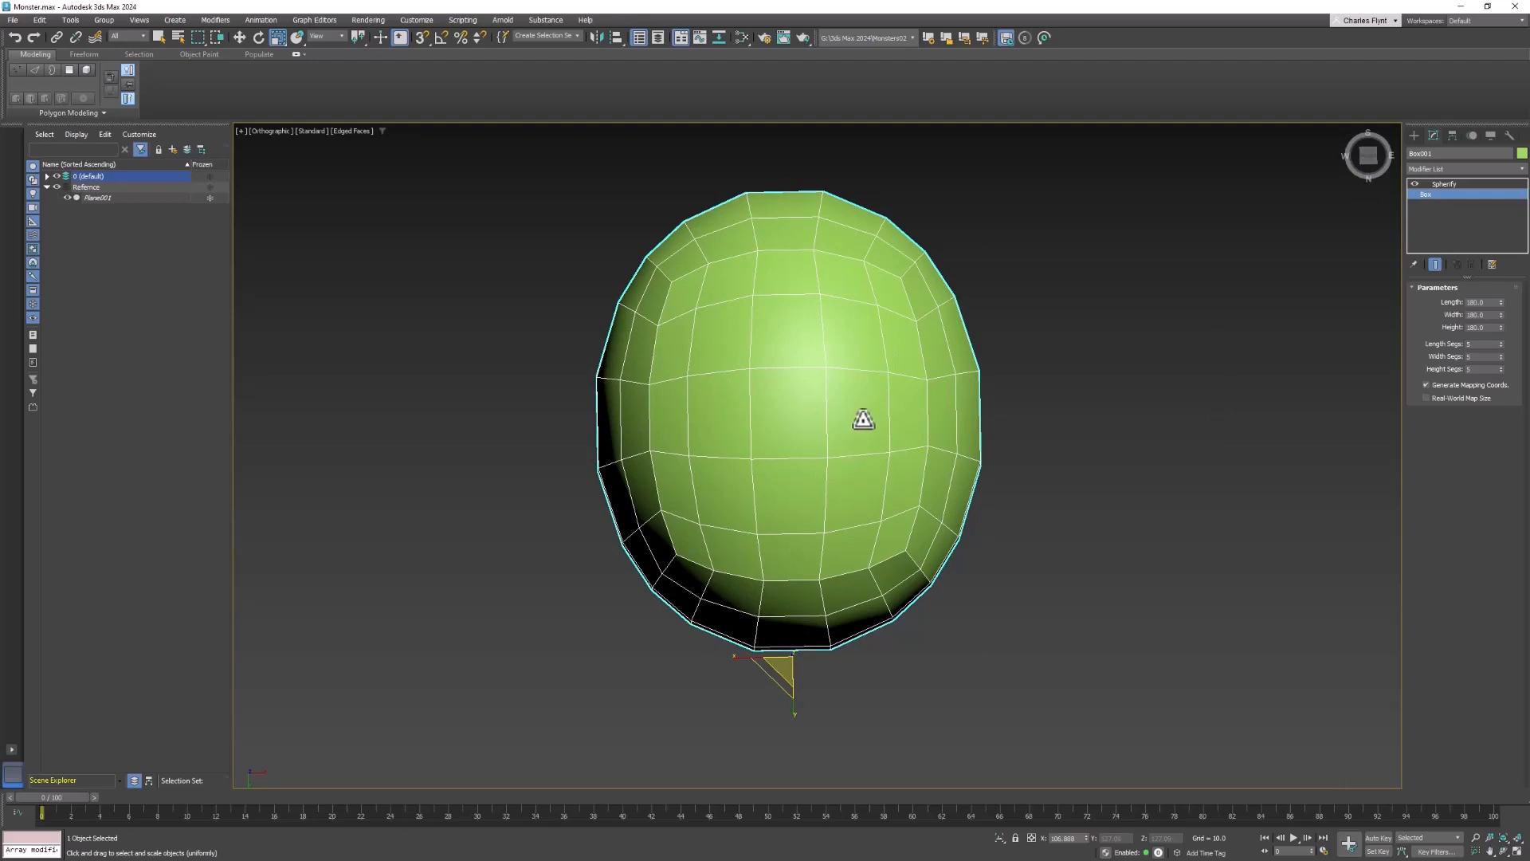
alt+middle_drag(864, 446, 953, 499)
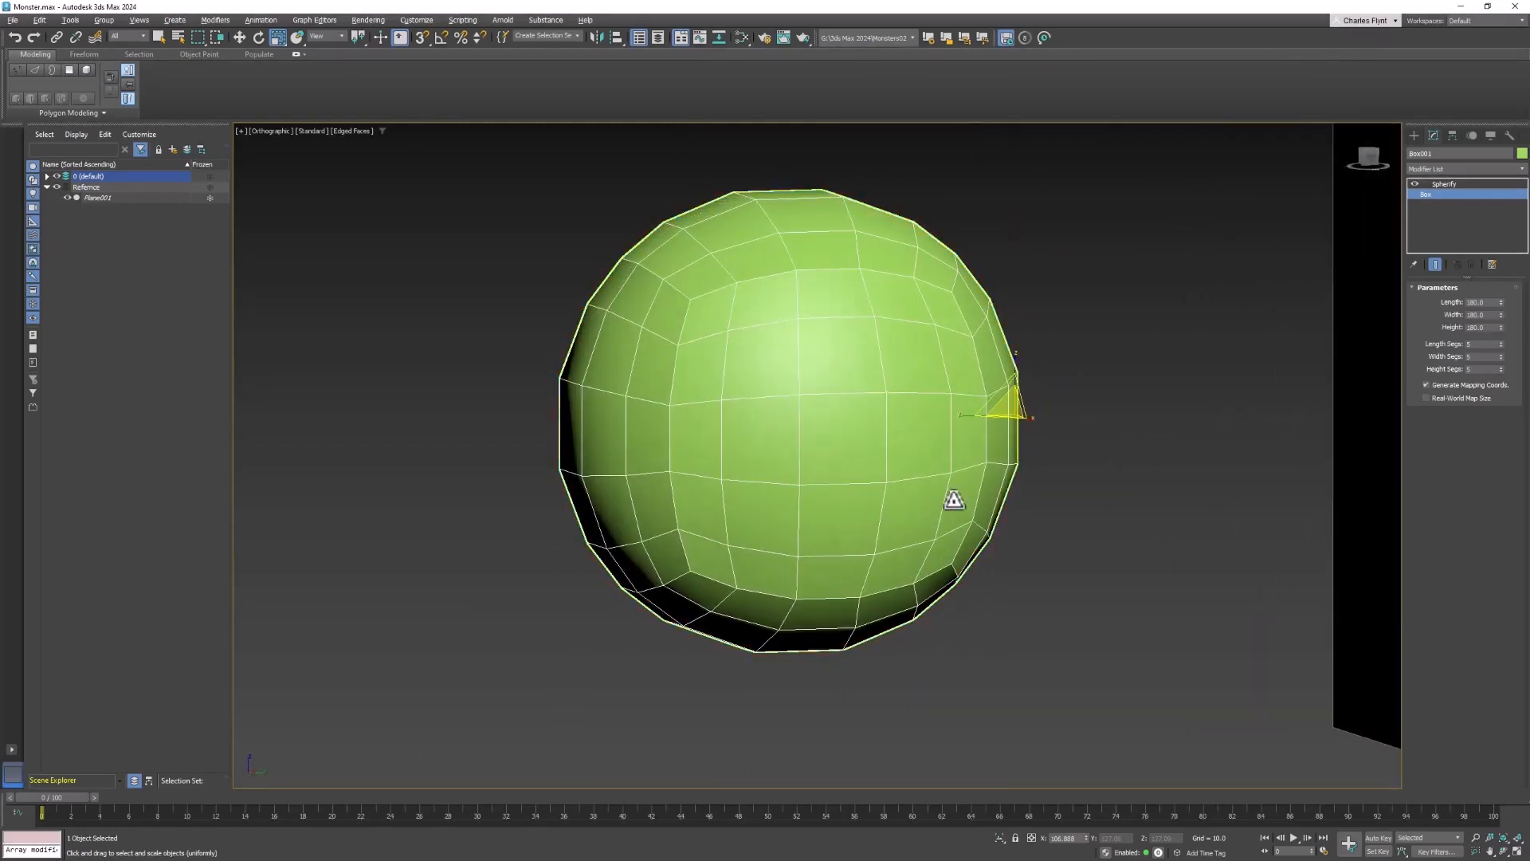
click(1501, 341)
click(1501, 353)
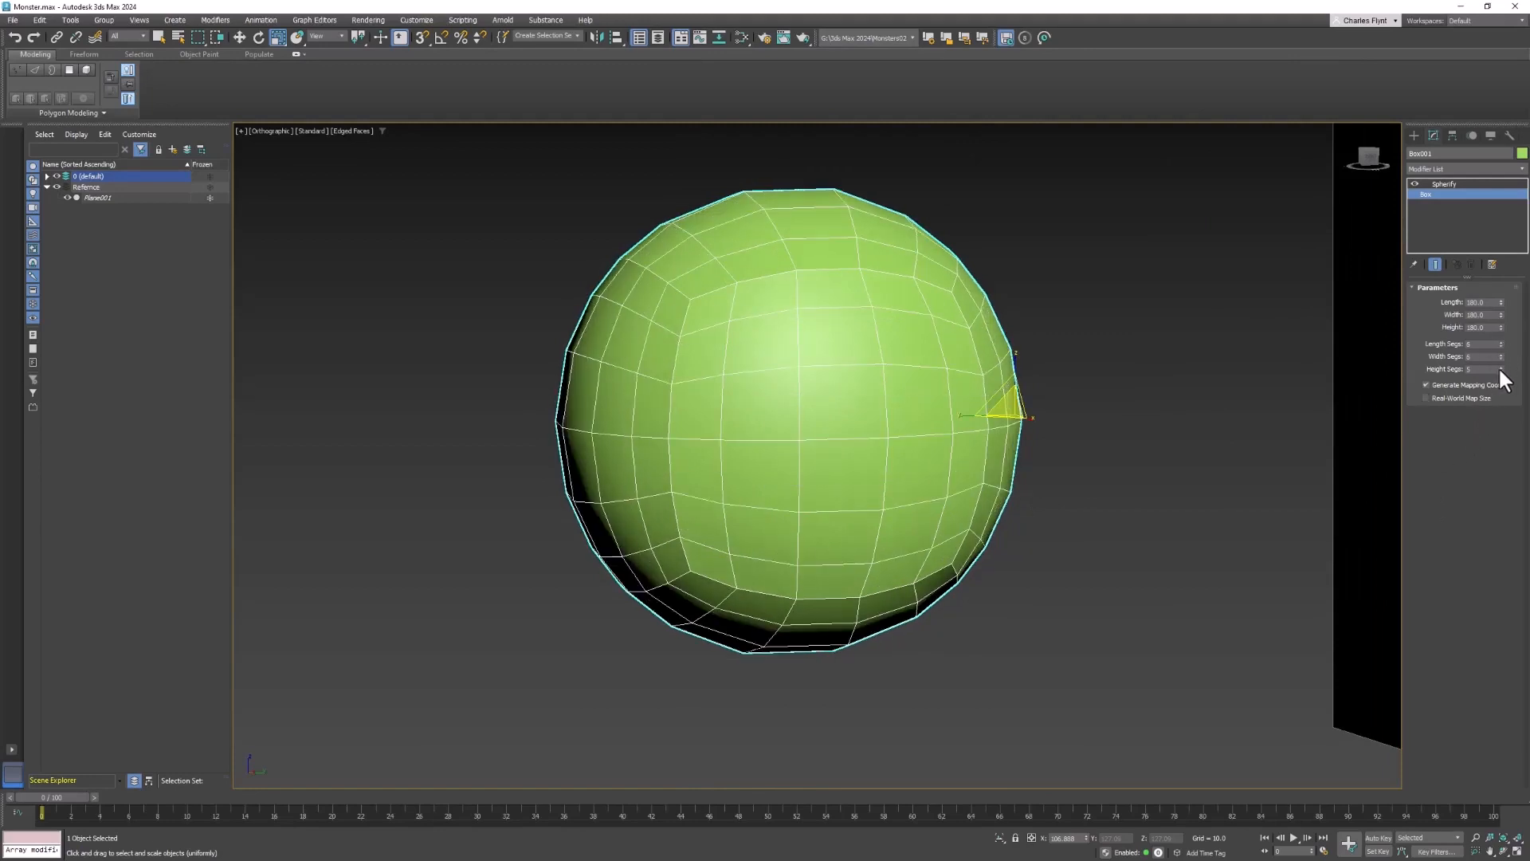
click(1498, 366)
alt+middle_drag(921, 628, 902, 617)
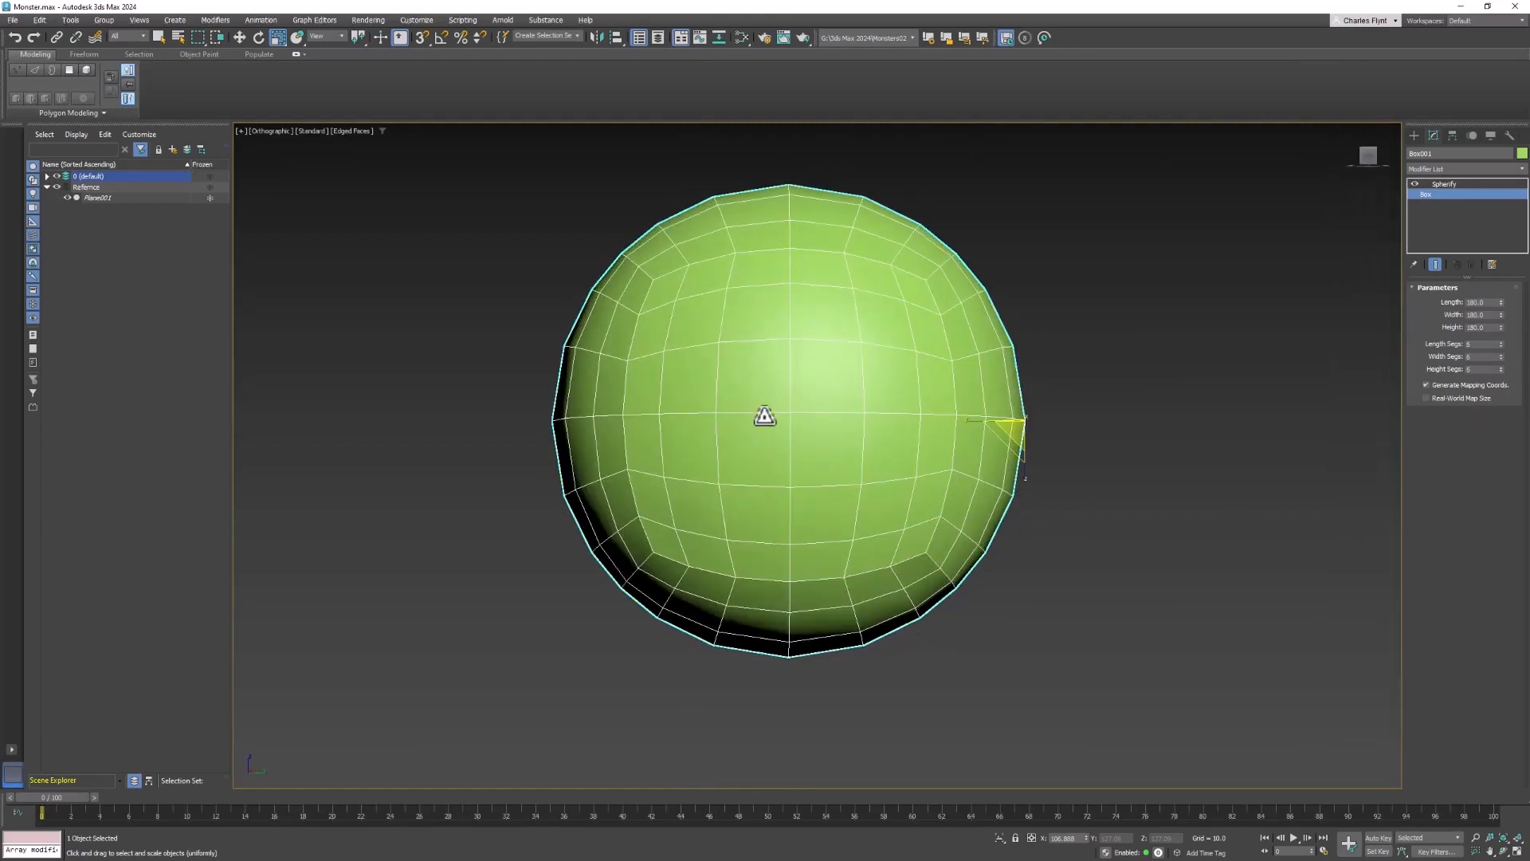
alt+middle_drag(768, 417, 911, 389)
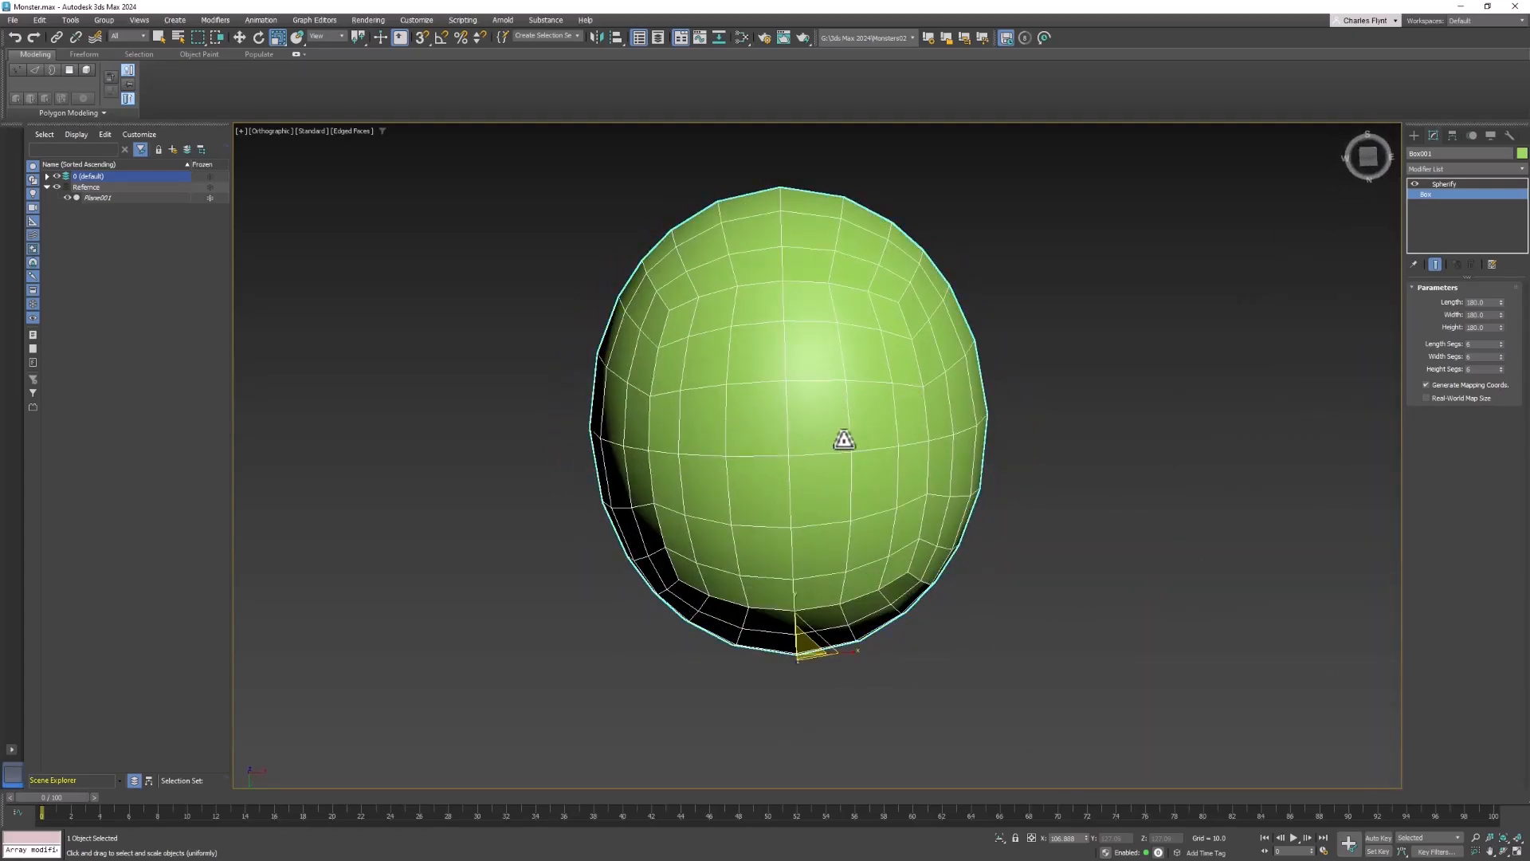
alt+middle_drag(833, 444, 847, 554)
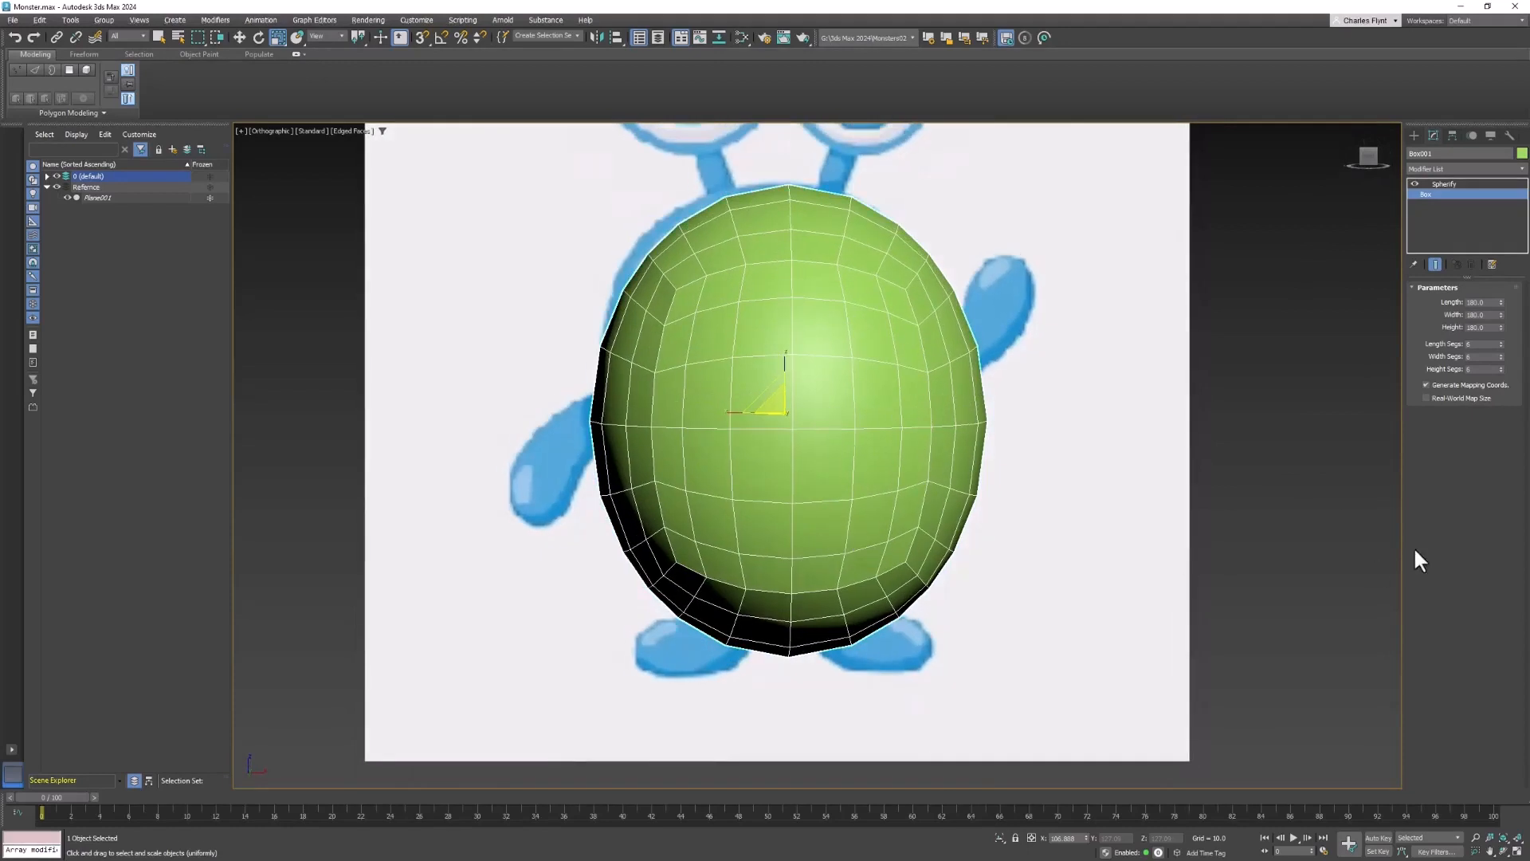
- Set the box's length, width and height segments to 4 each
right_click(1499, 346)
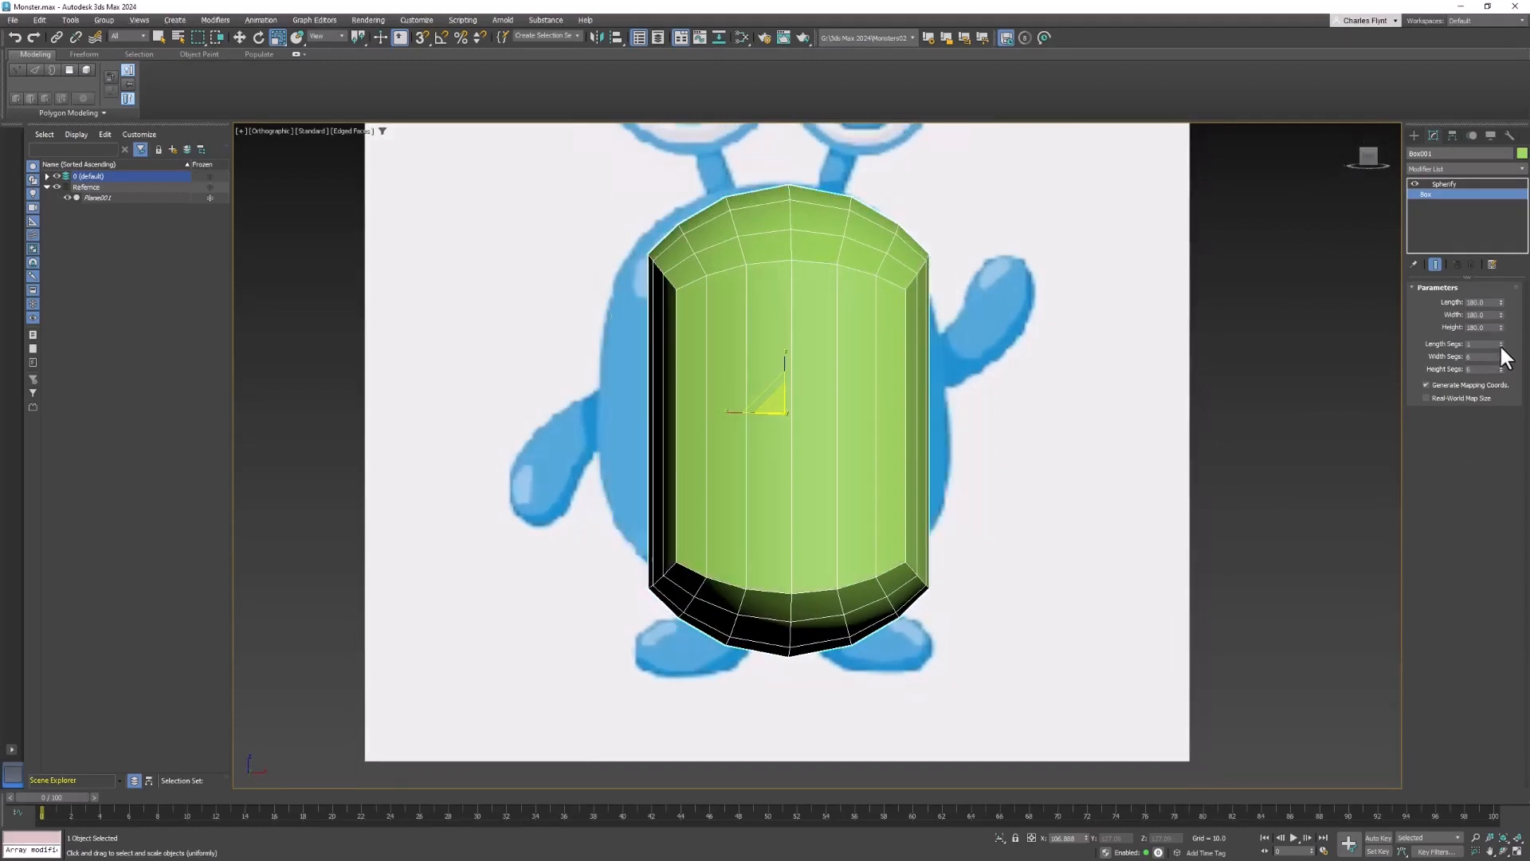
click(1500, 341)
click(1500, 341)
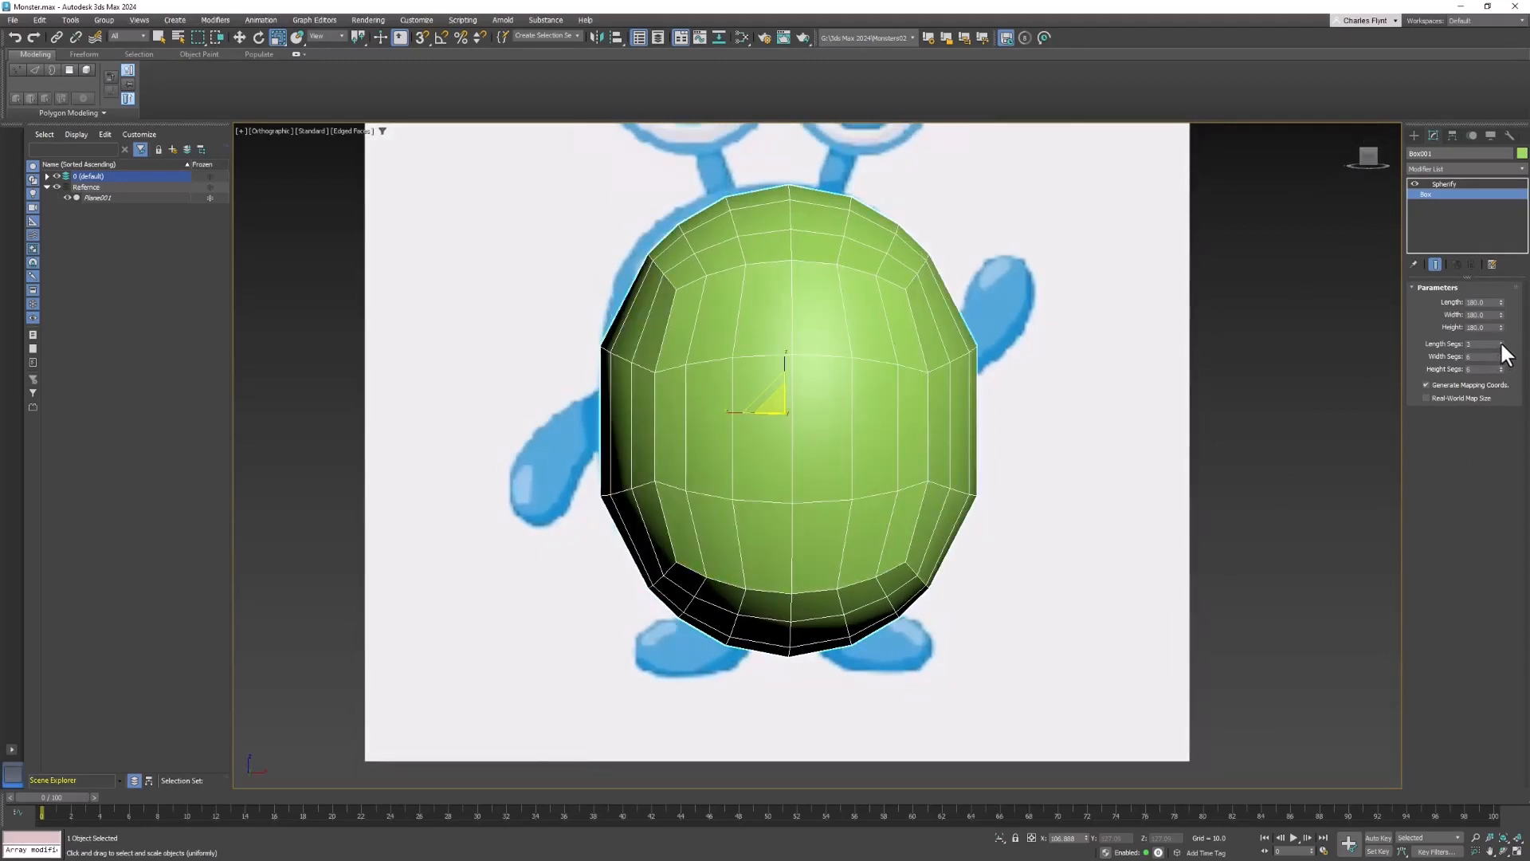
click(1499, 341)
click(1500, 358)
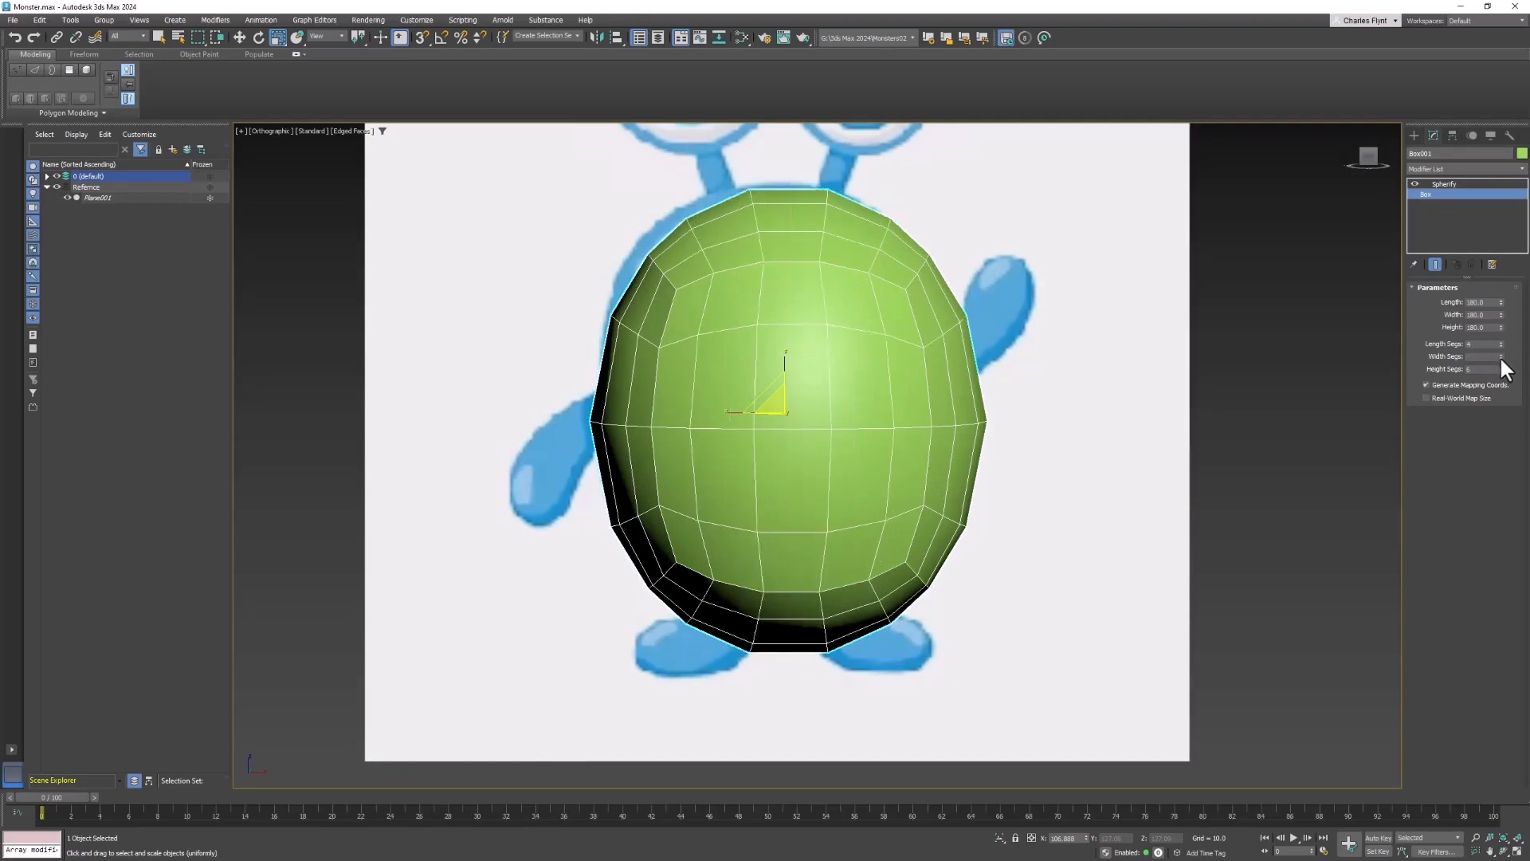
click(1500, 357)
click(1500, 371)
click(1501, 370)
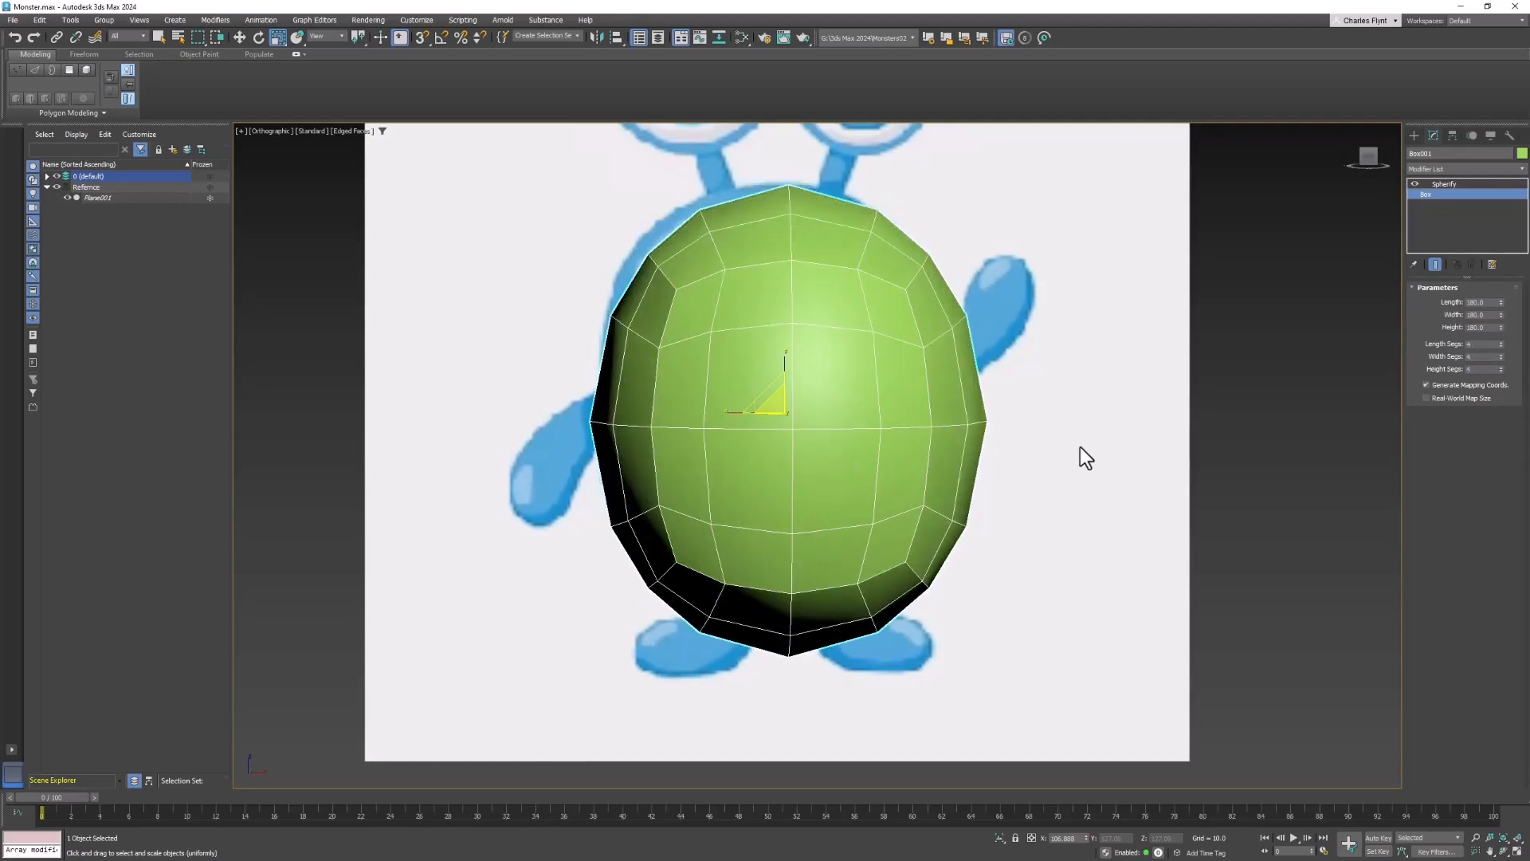
- Switch to the Front view and make the body semi-transparent by lowering its visibility in Object Properties
key(f)
middle_drag(1035, 376, 1028, 249)
middle_drag(776, 387, 786, 300)
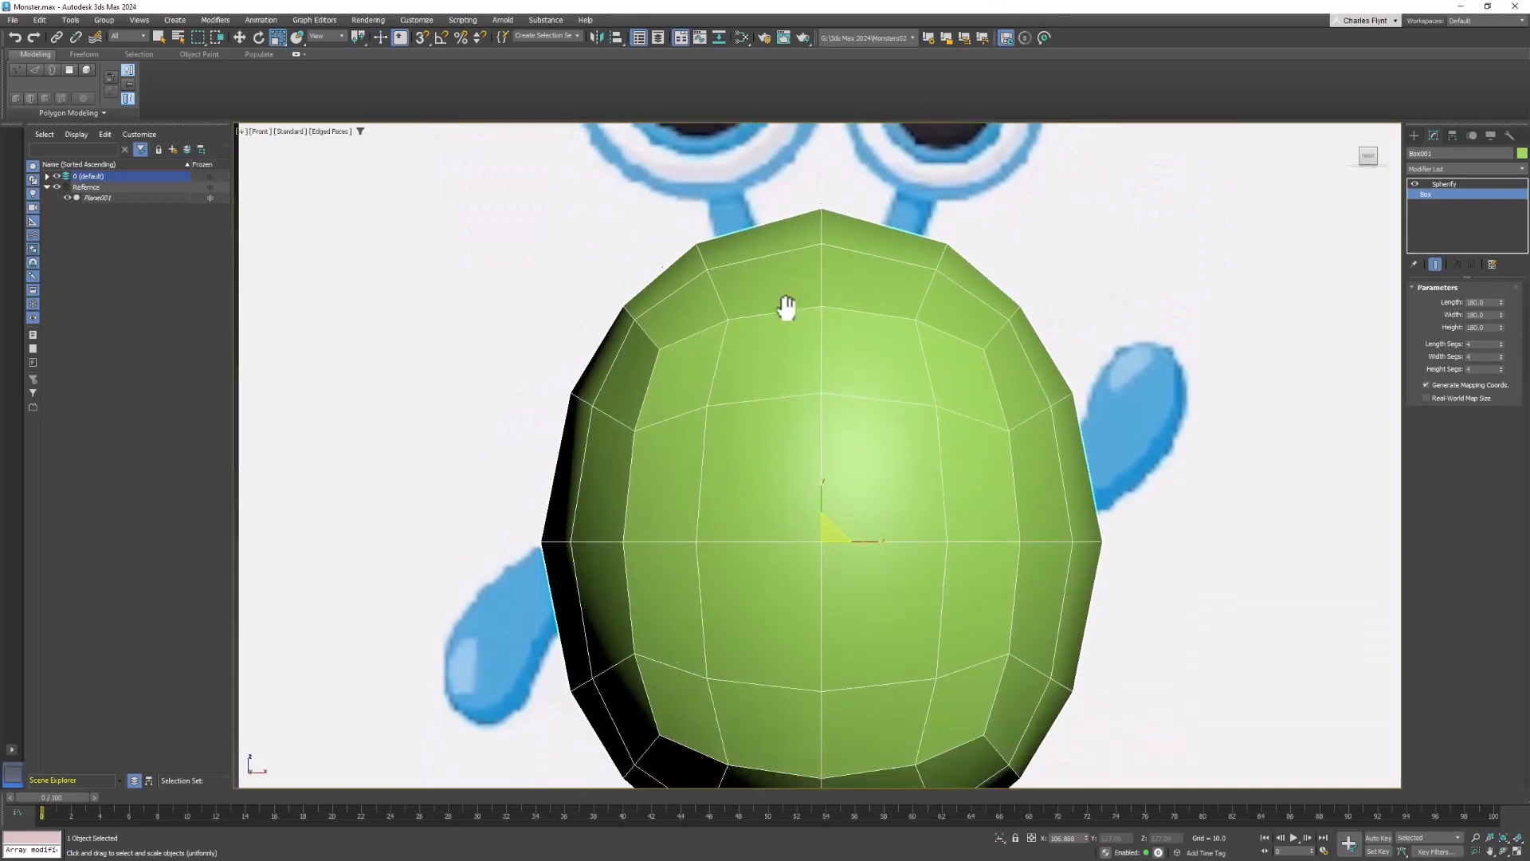
right_click(935, 322)
click(998, 434)
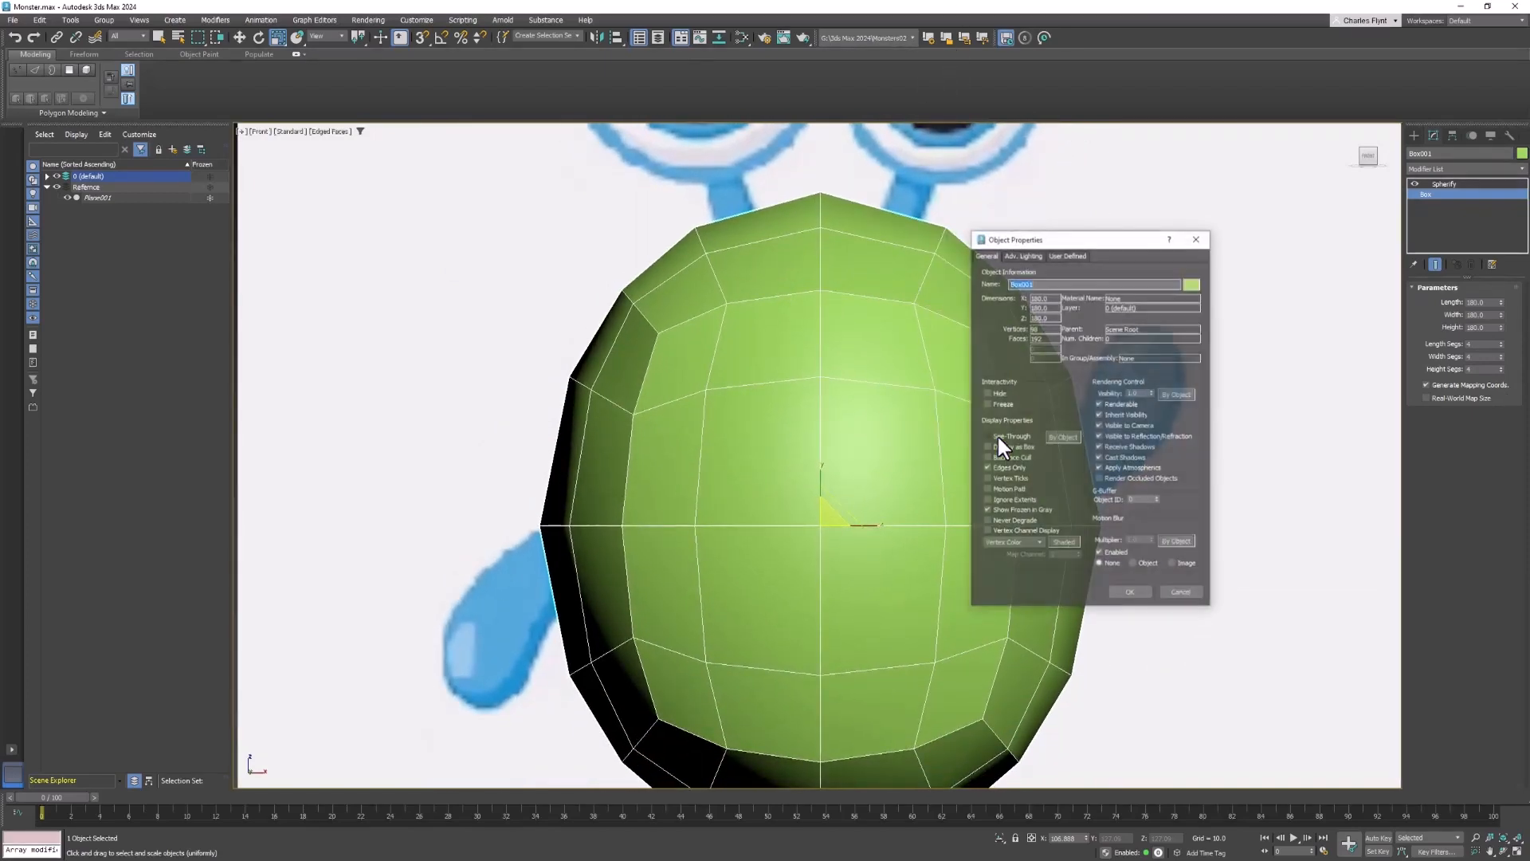
click(1151, 390)
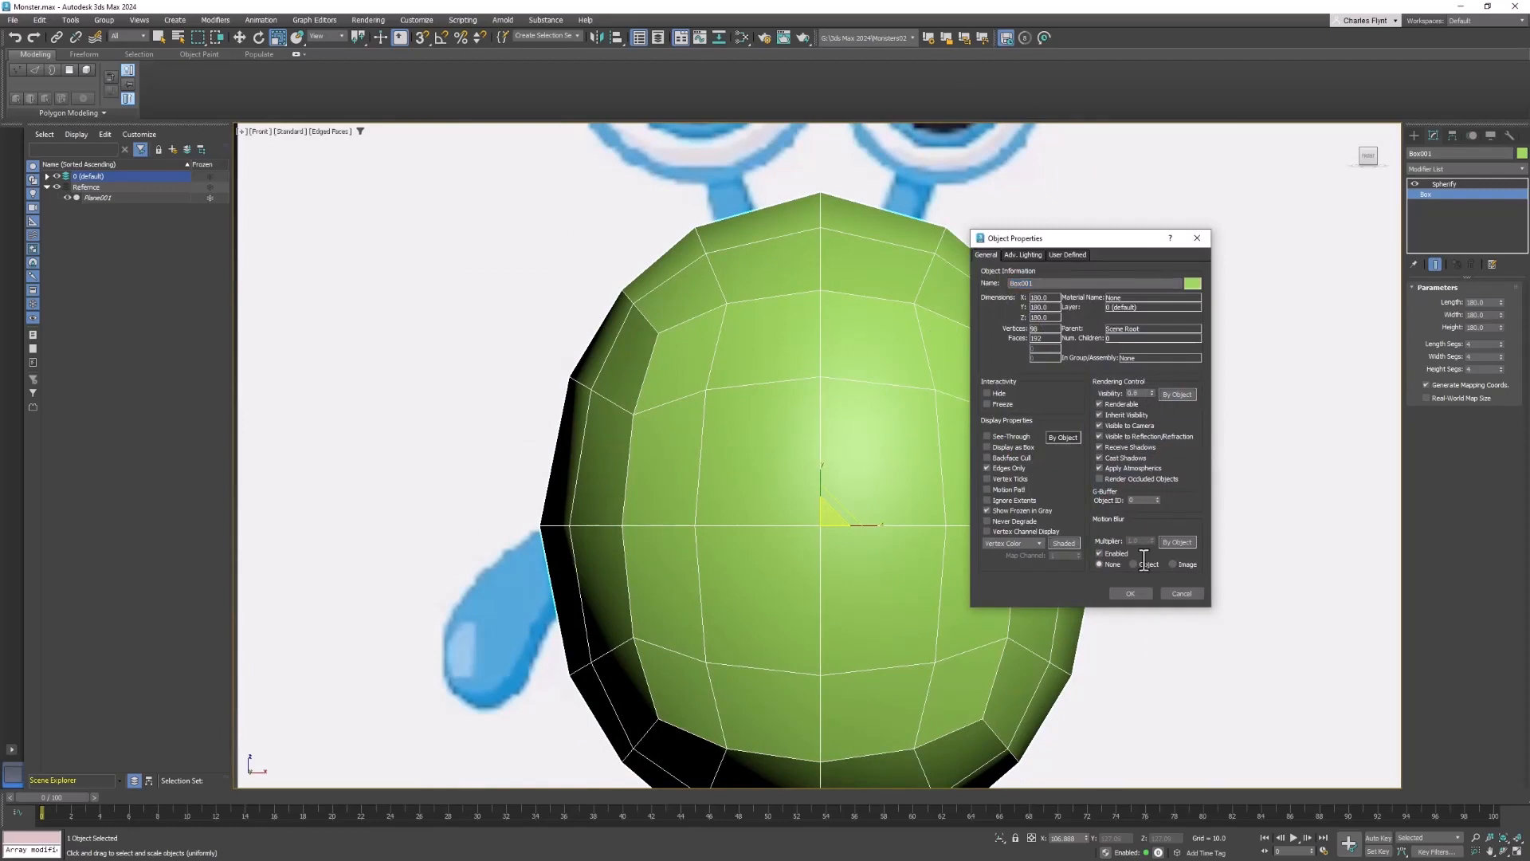
click(1130, 593)
- Set the box's length, width and height segments to 5 each
scroll(1004, 536, down, 4)
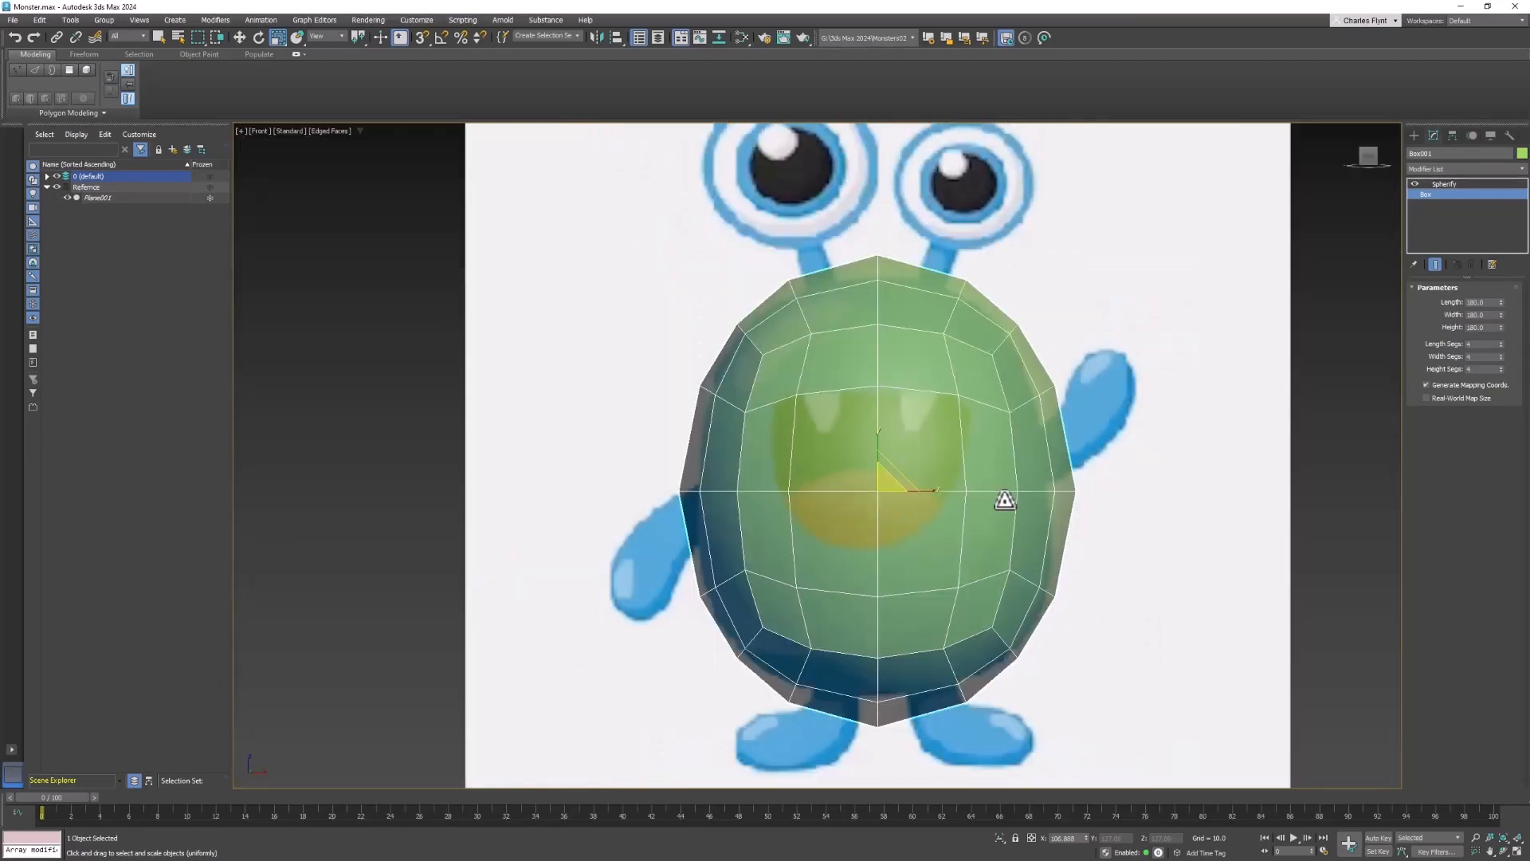
middle_drag(980, 507, 977, 512)
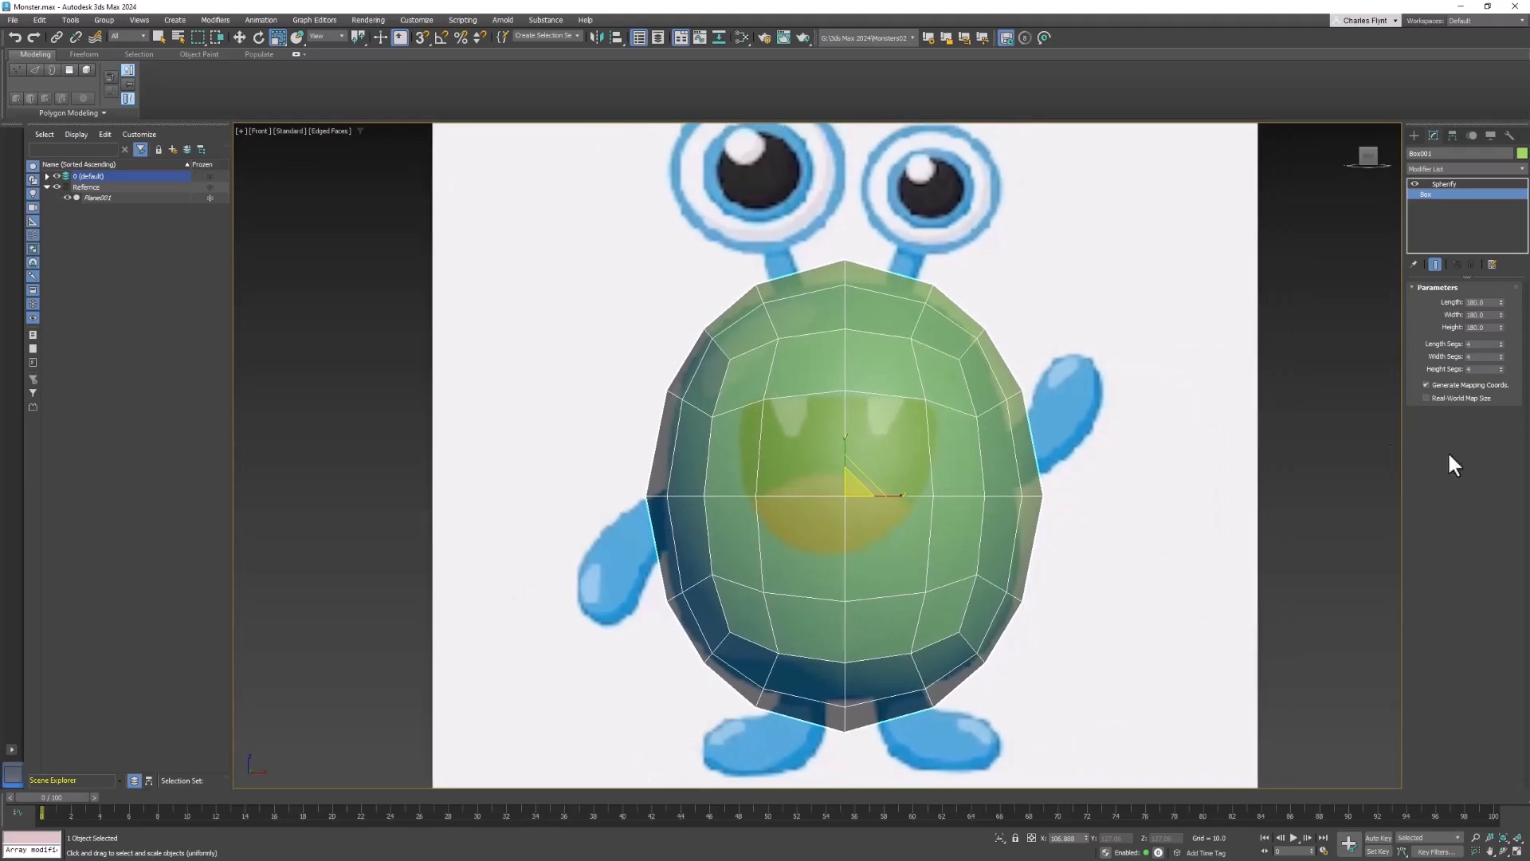
click(1501, 342)
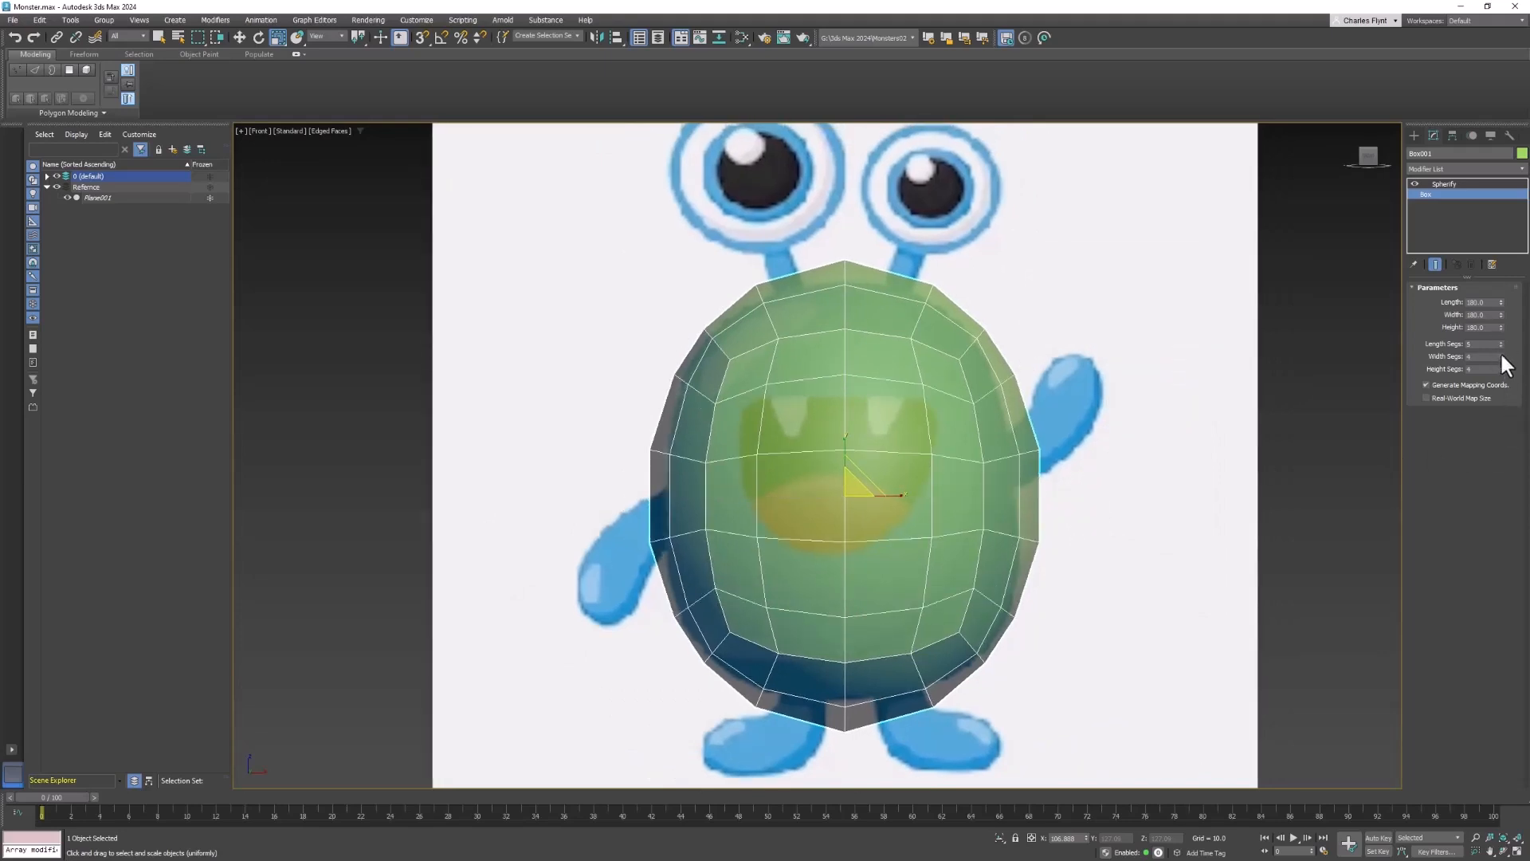
click(1501, 354)
click(1501, 367)
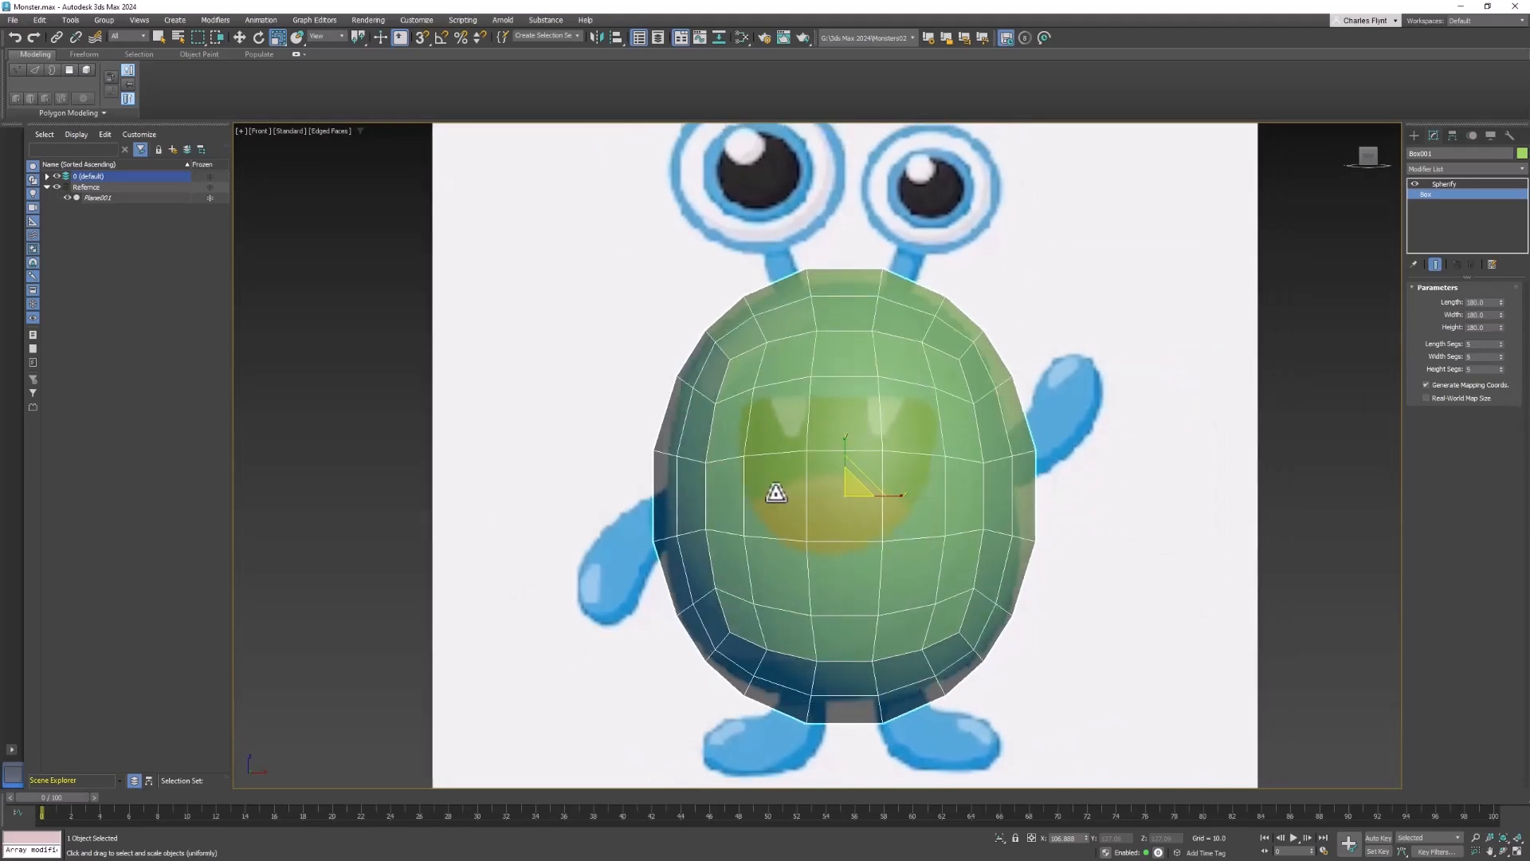
- Move the body so it lines up with the monster's body in the reference image
middle_drag(842, 452, 889, 465)
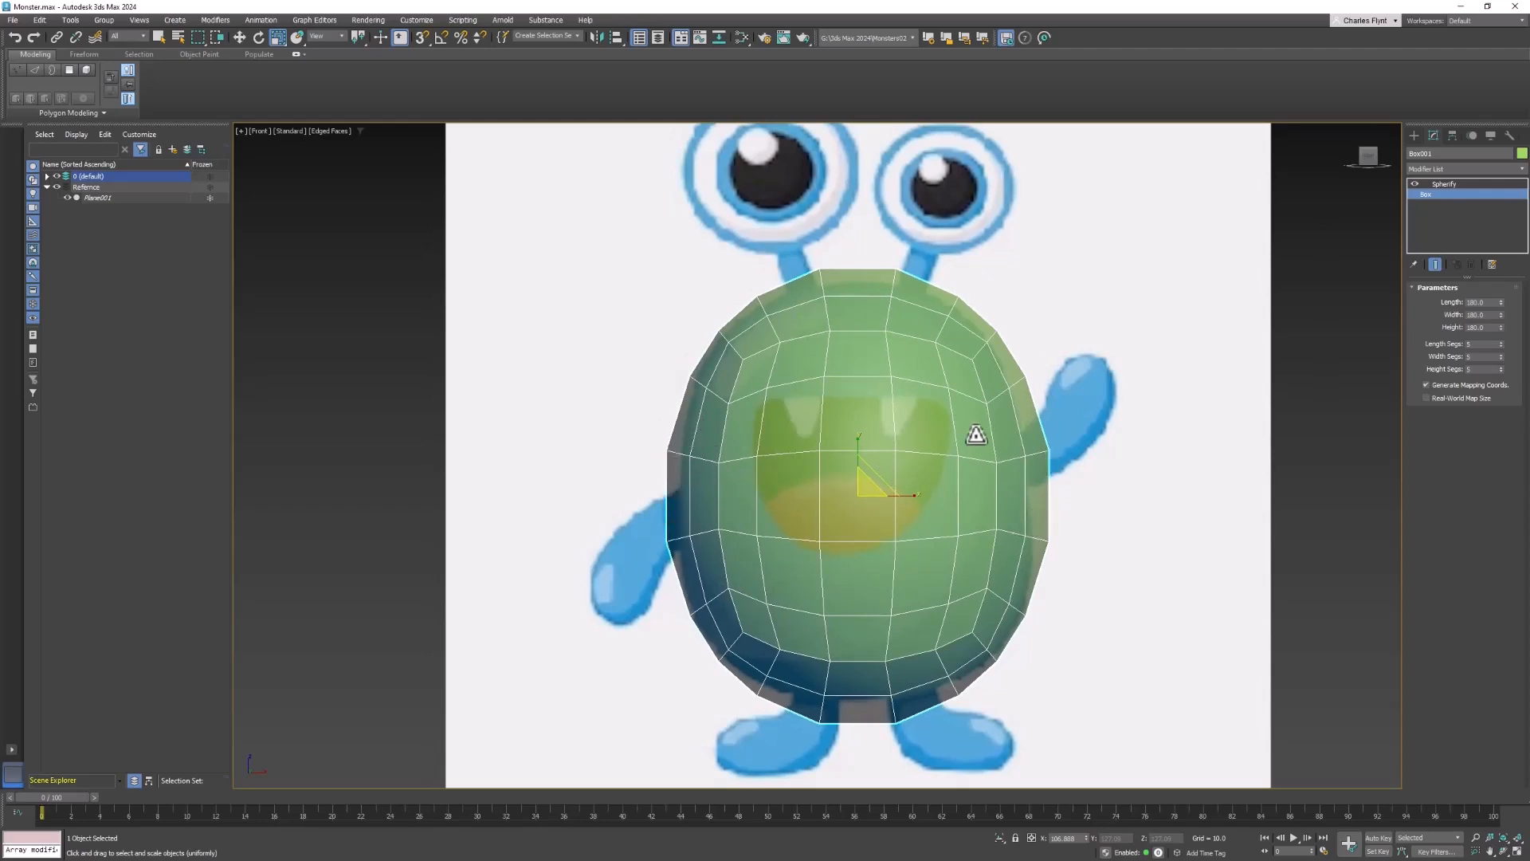
click(241, 38)
drag(856, 457, 906, 497)
click(278, 38)
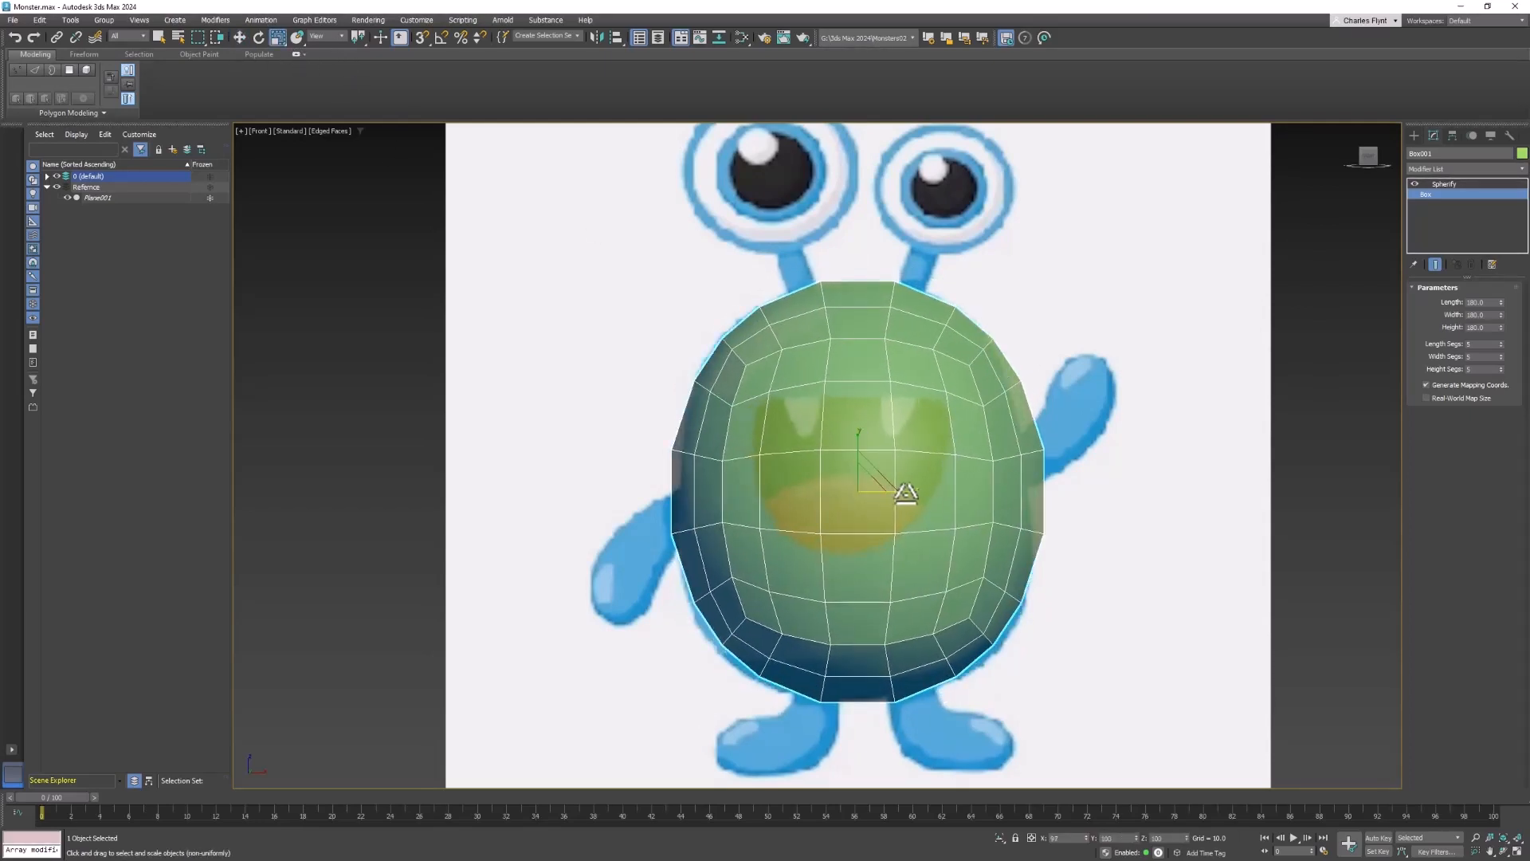
click(241, 37)
drag(855, 449, 904, 498)
click(277, 37)
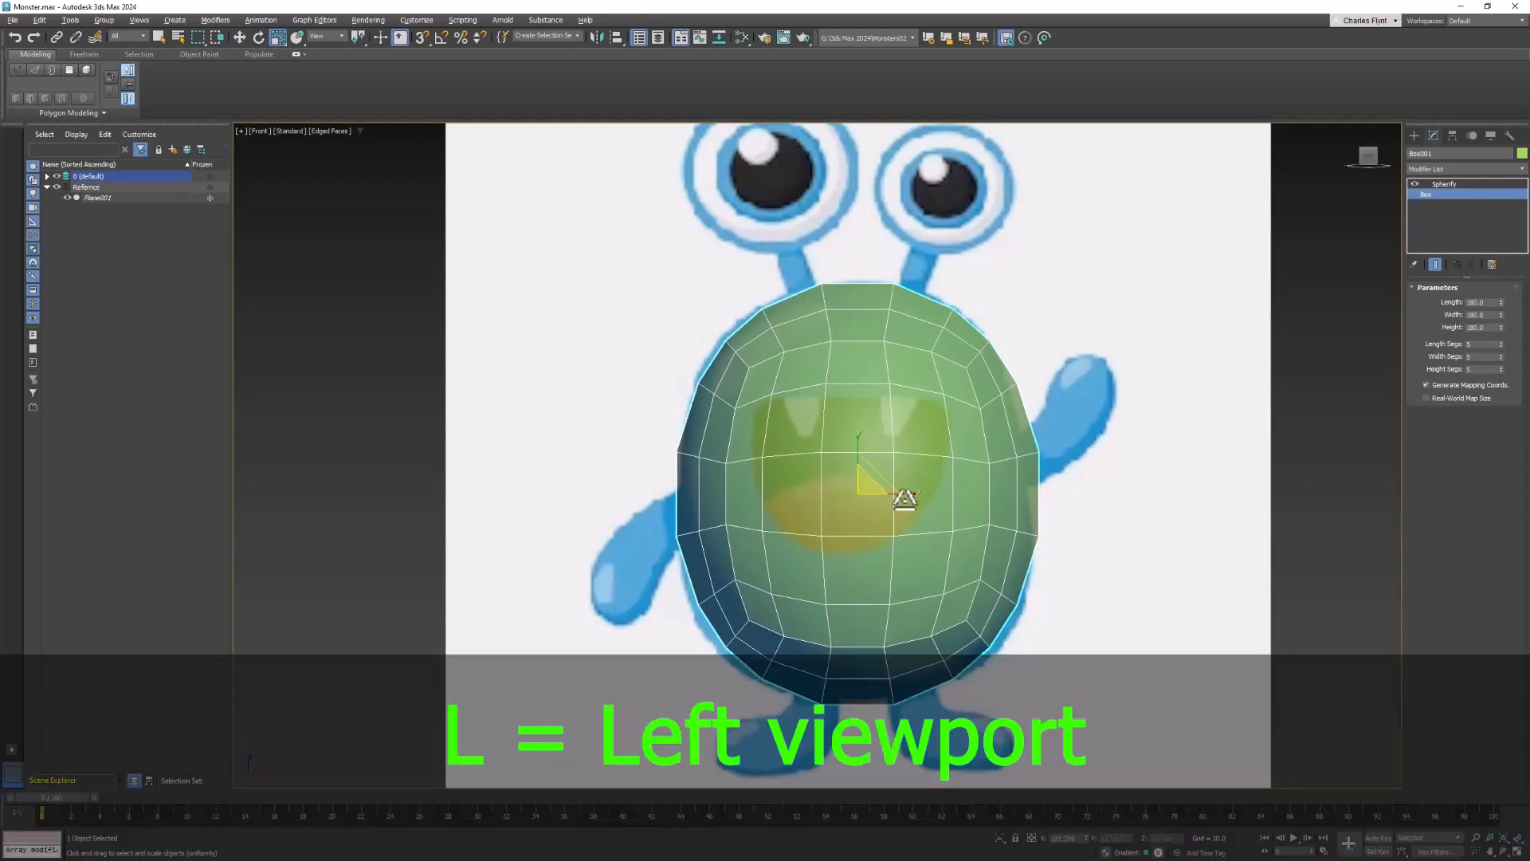
- In the Left view, scale the body non-uniformly to make it narrower from front to back
key(l)
middle_drag(1185, 457, 775, 773)
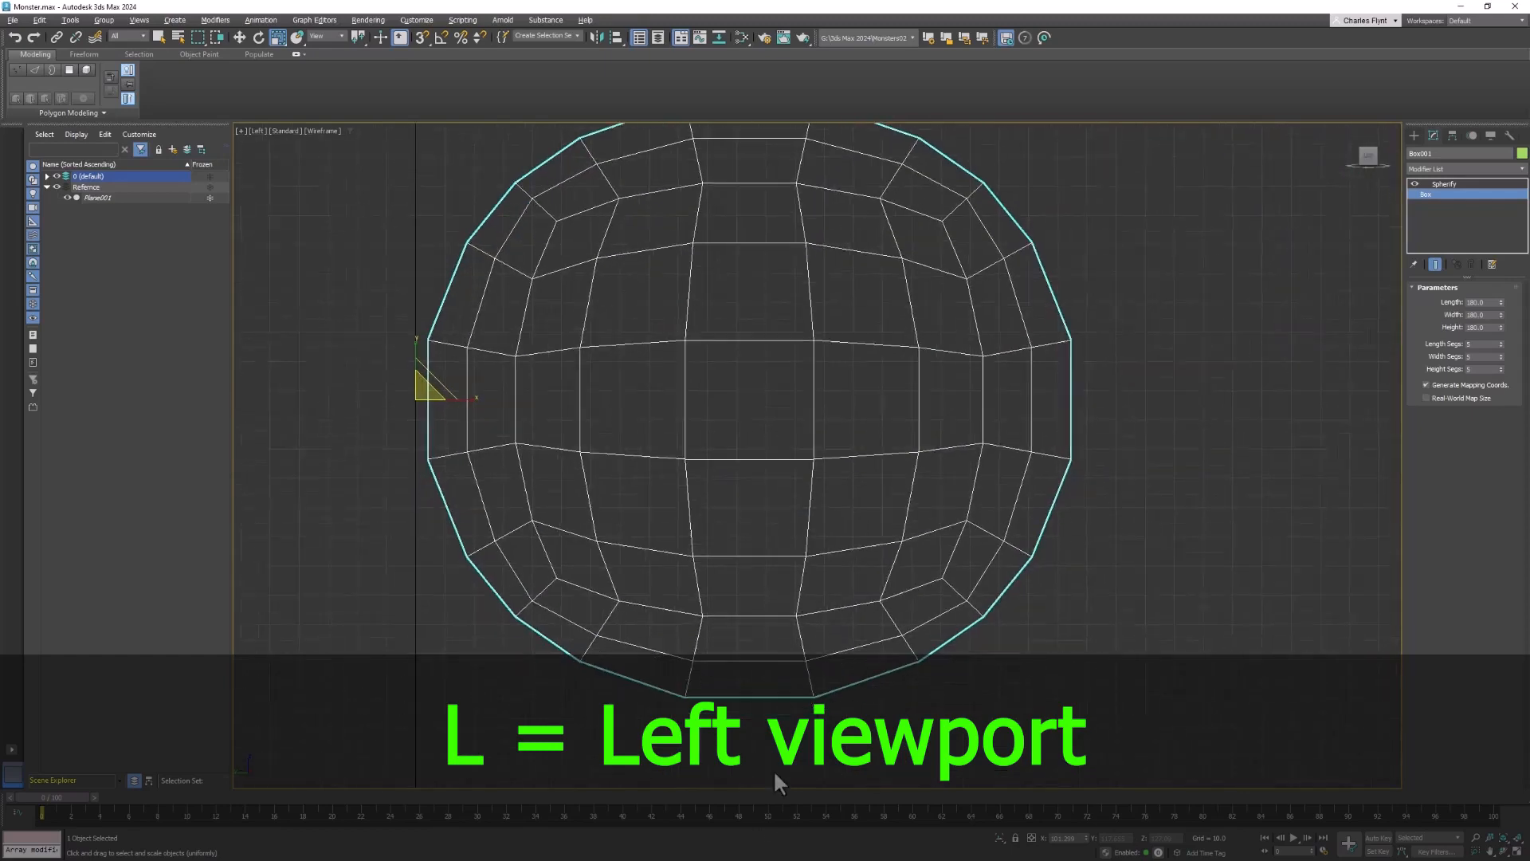
scroll(836, 653, down, 3)
middle_drag(851, 620, 881, 519)
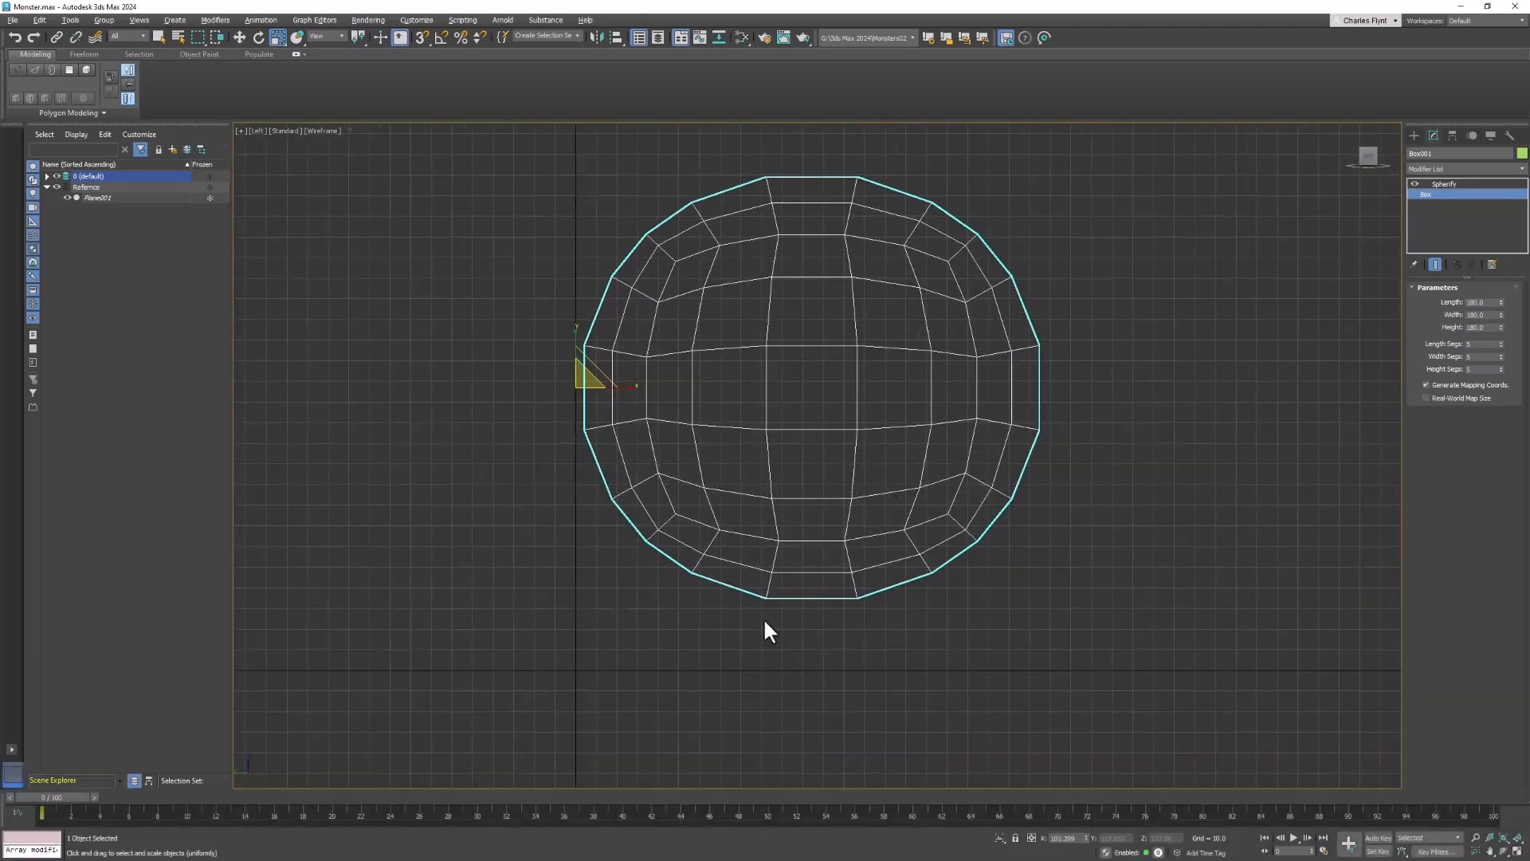
key(r)
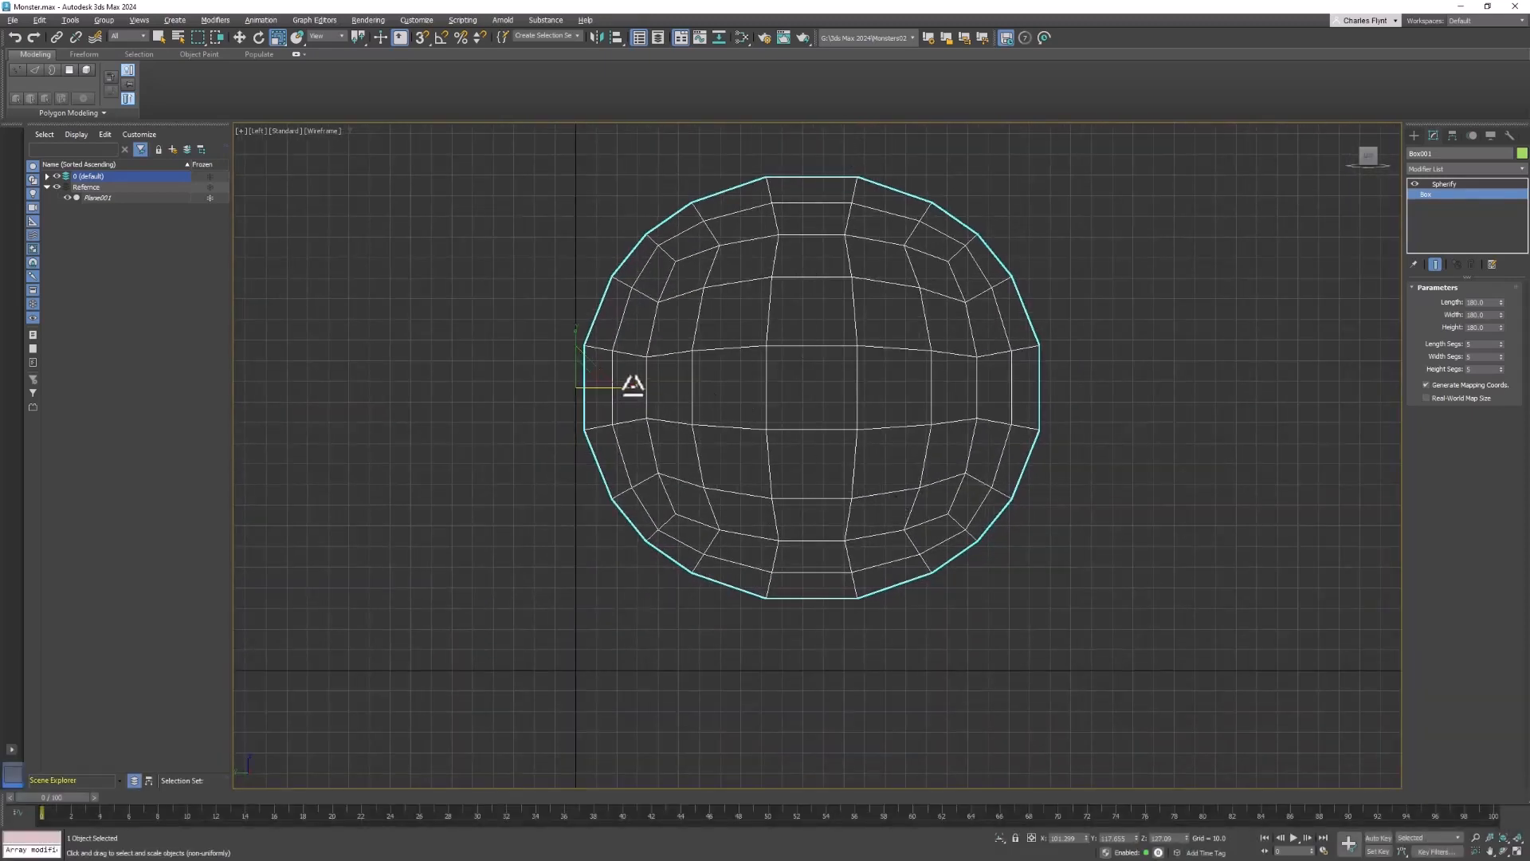
drag(633, 385, 619, 390)
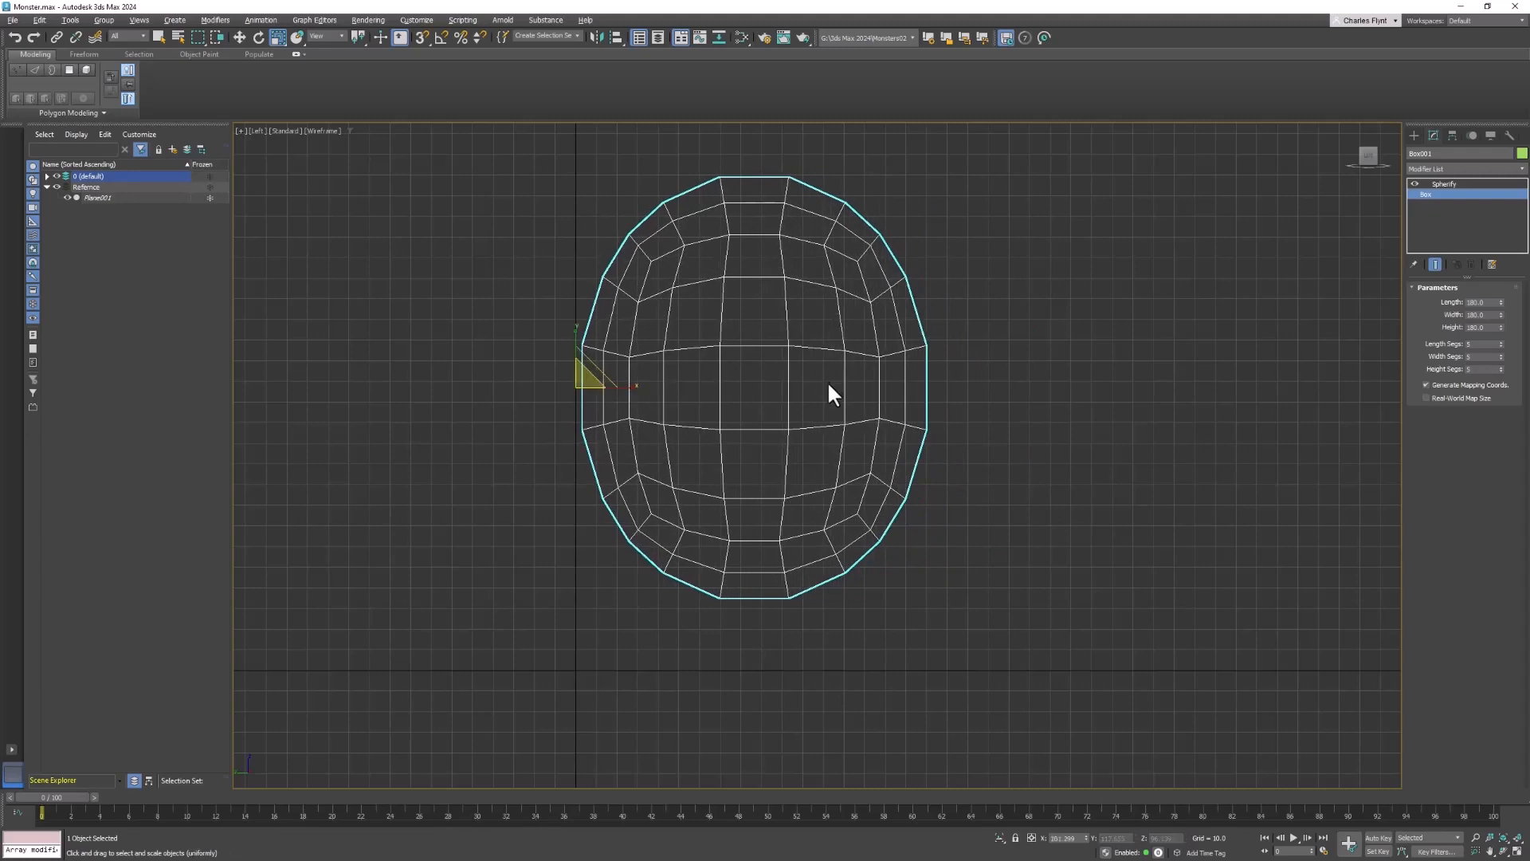
key(f)
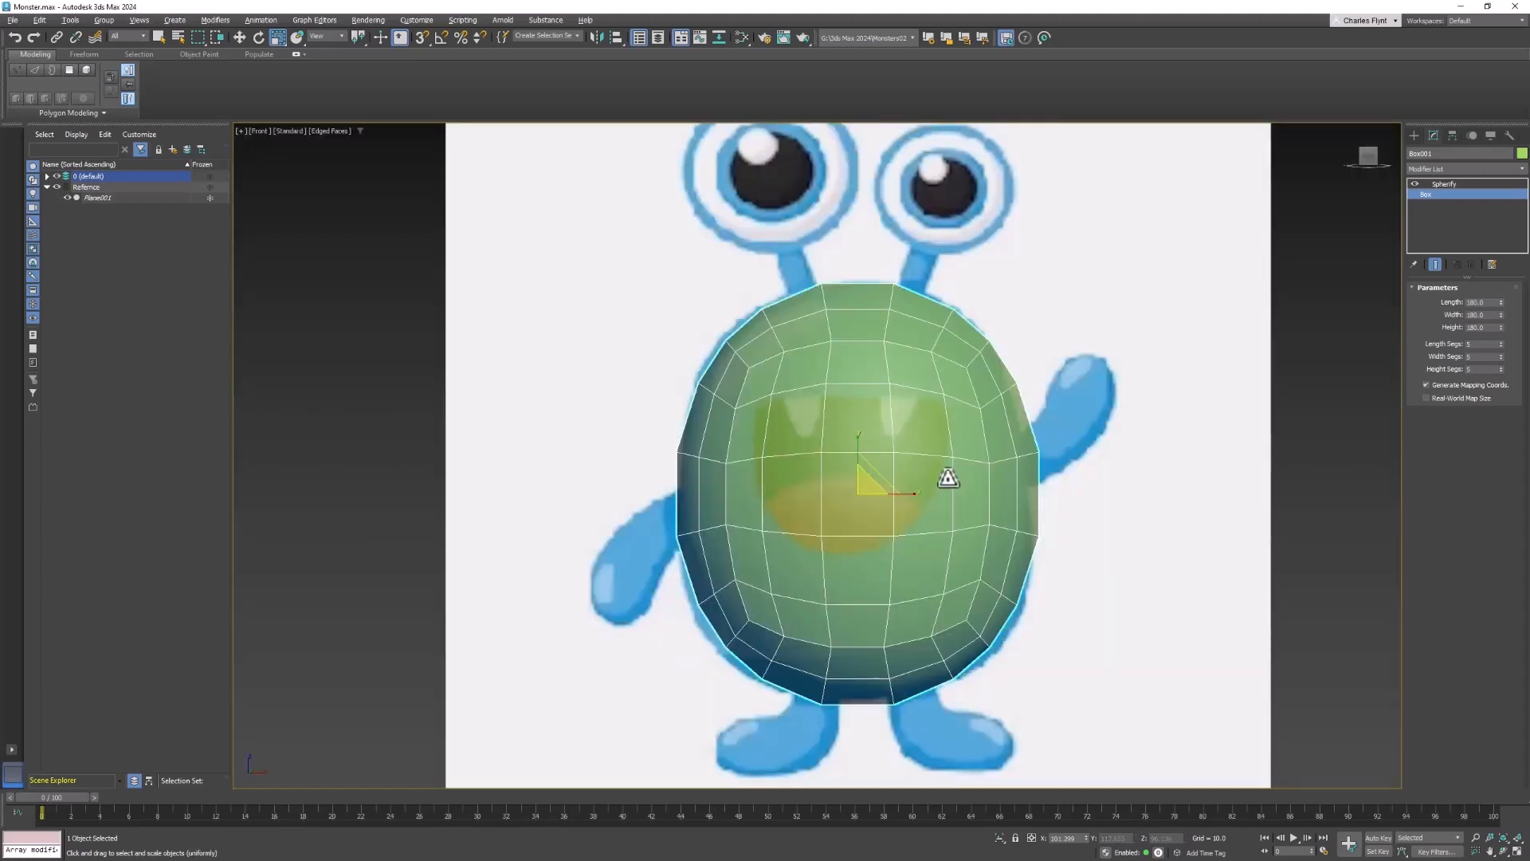
scroll(916, 473, down, 3)
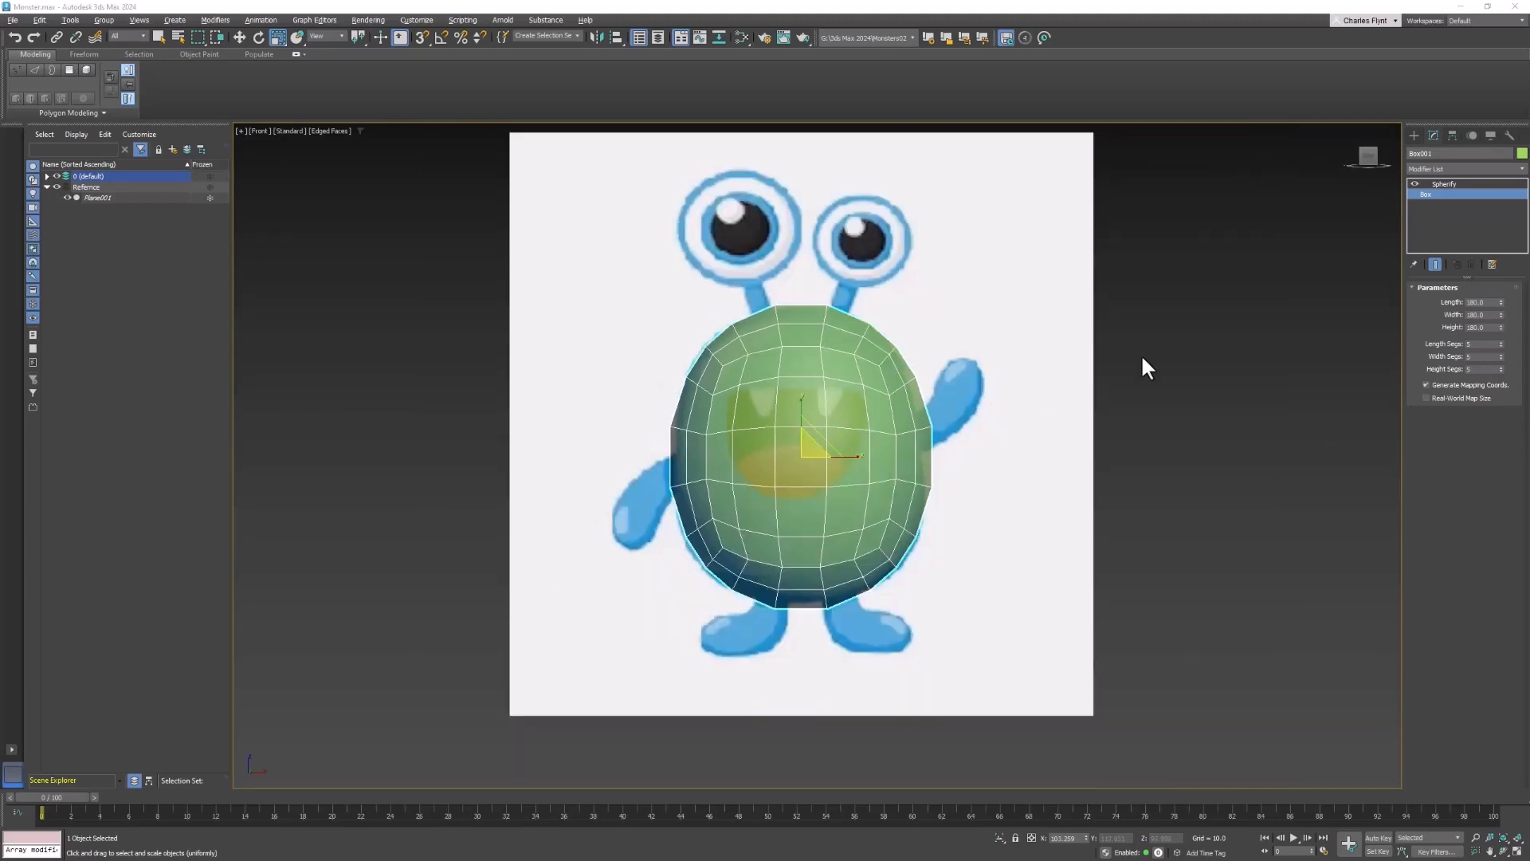